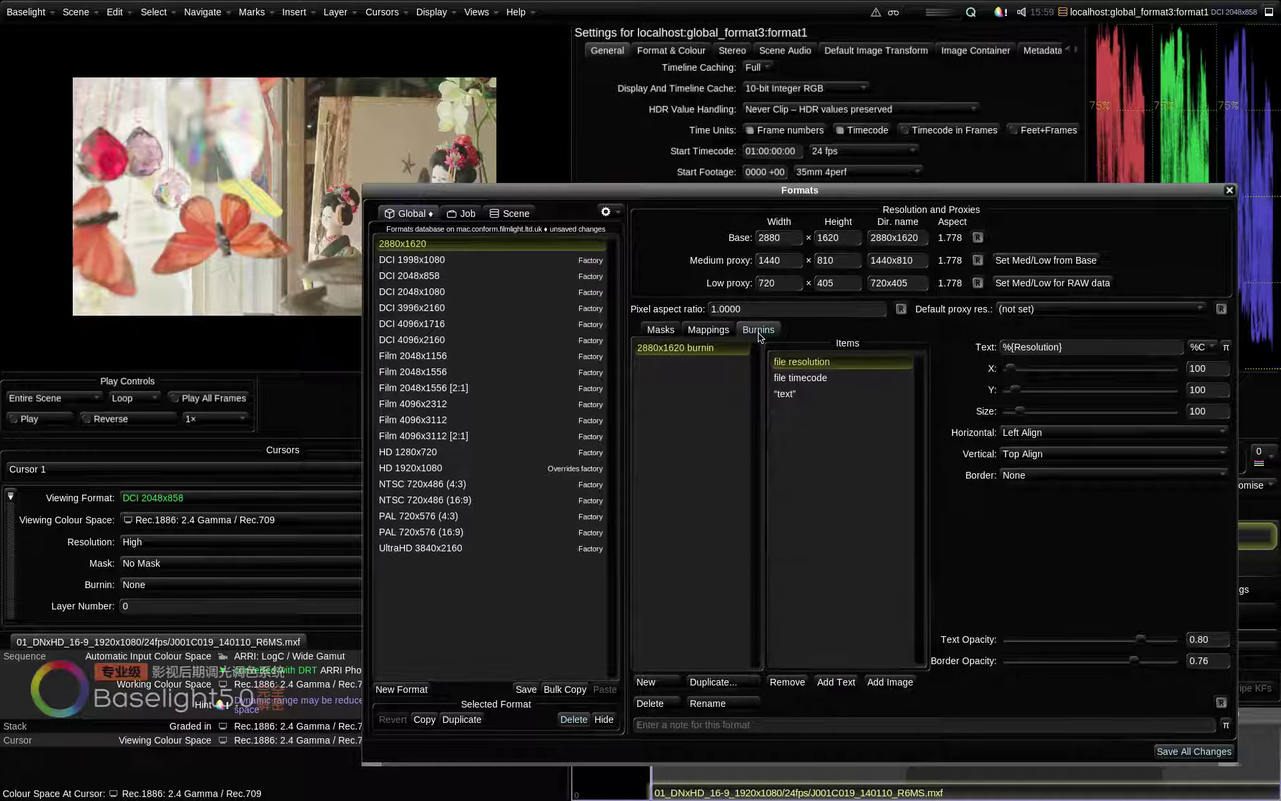
# - Examine the masks, burn-ins and mappings of the HD 1920x1080 format, including its mapping to DCI 2048x858
pyautogui.click(707, 330)
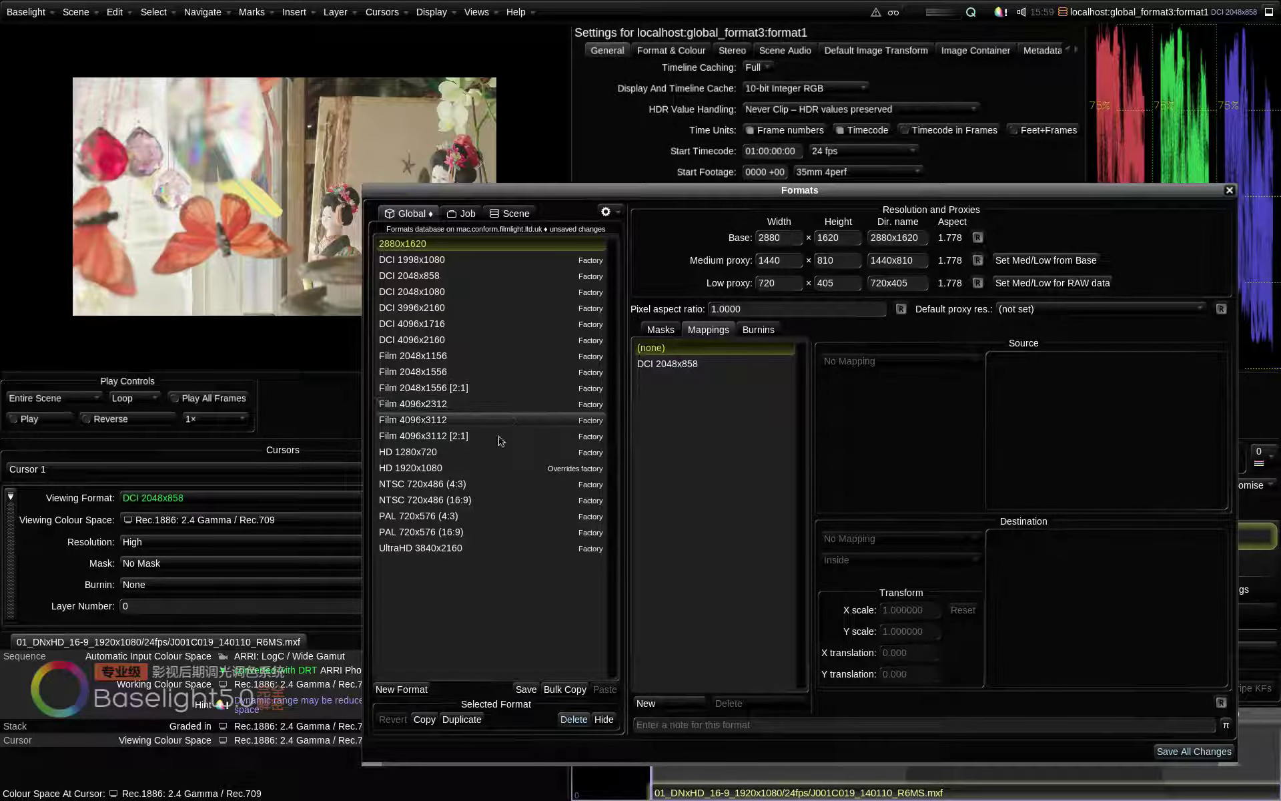
pyautogui.click(497, 467)
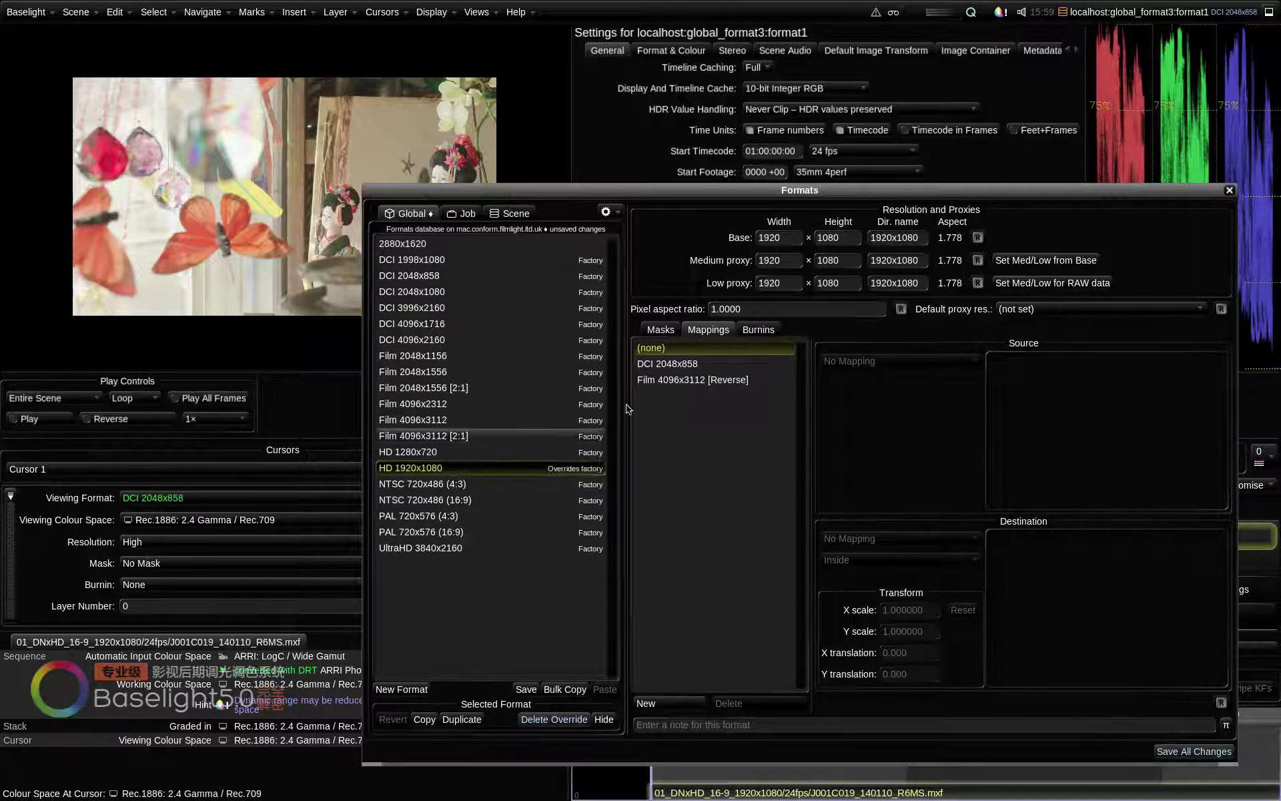
pyautogui.click(661, 329)
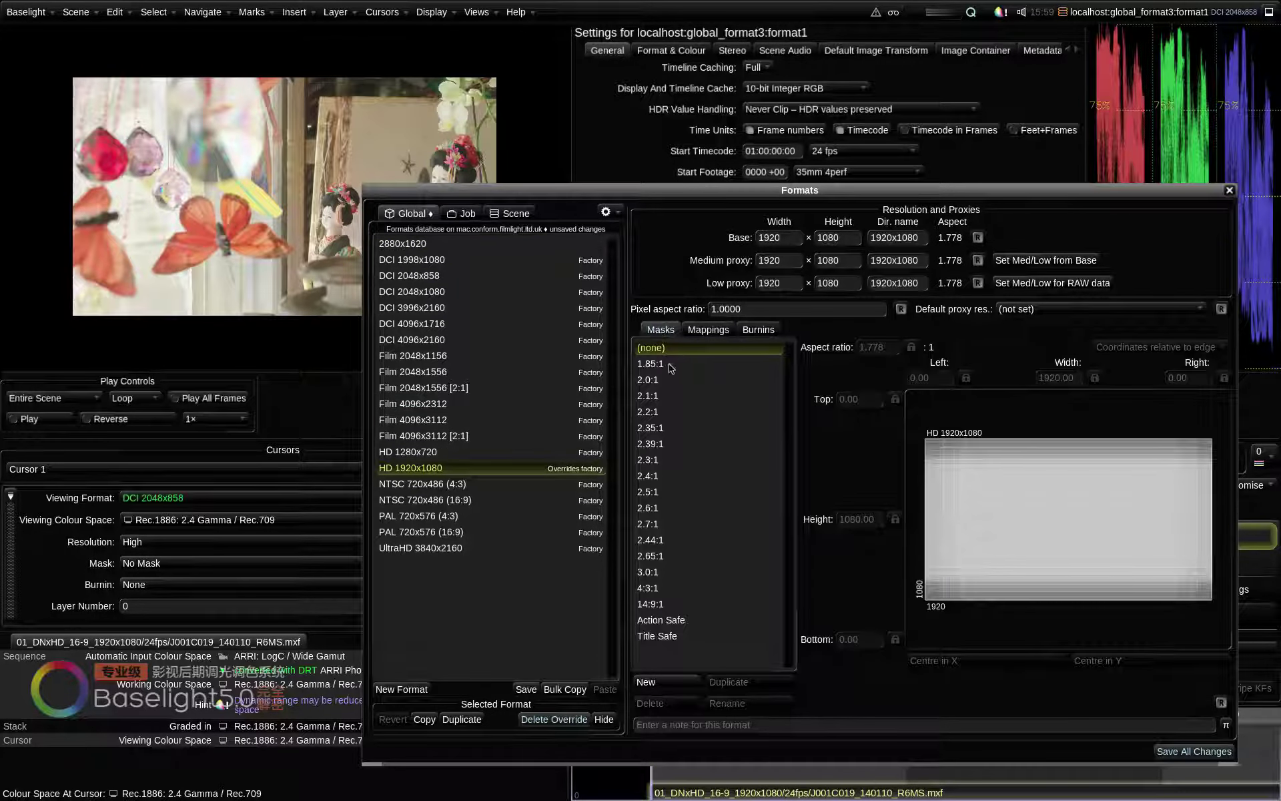
pyautogui.click(758, 329)
pyautogui.click(701, 332)
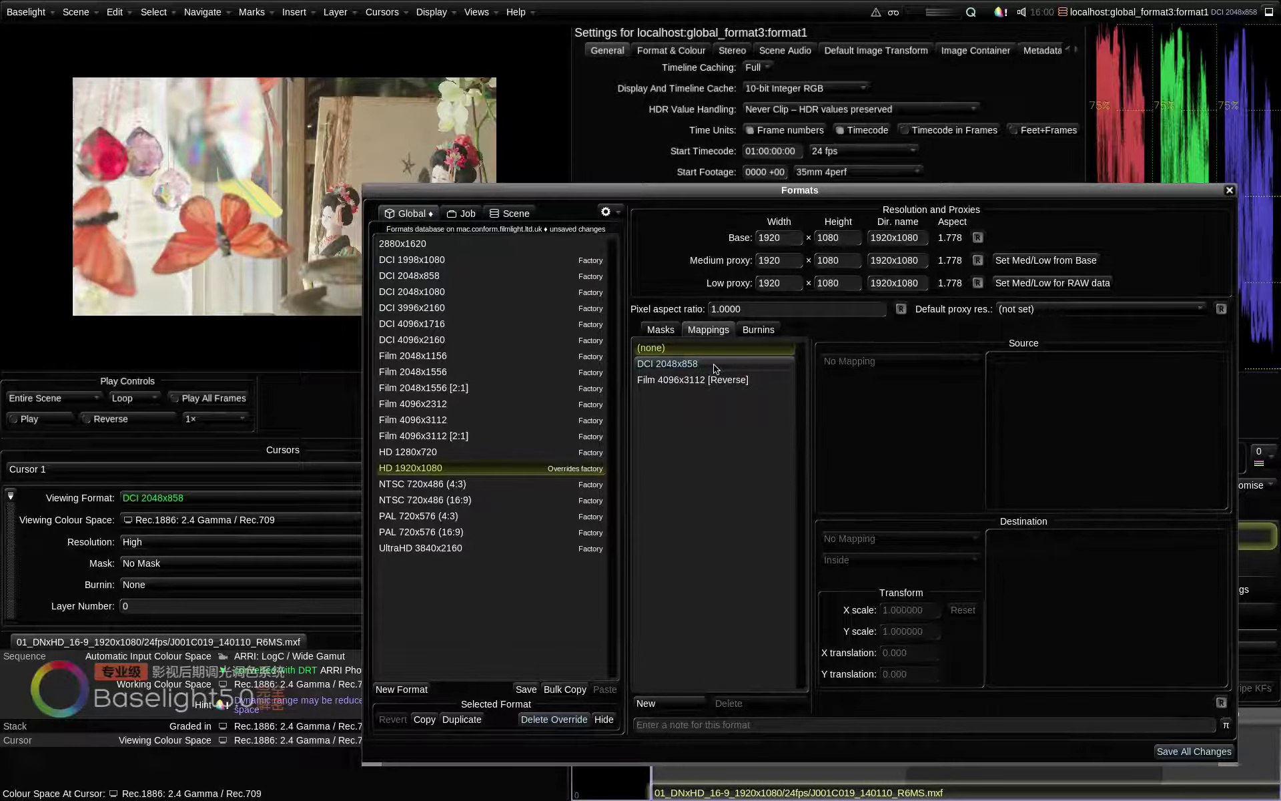
pyautogui.click(716, 369)
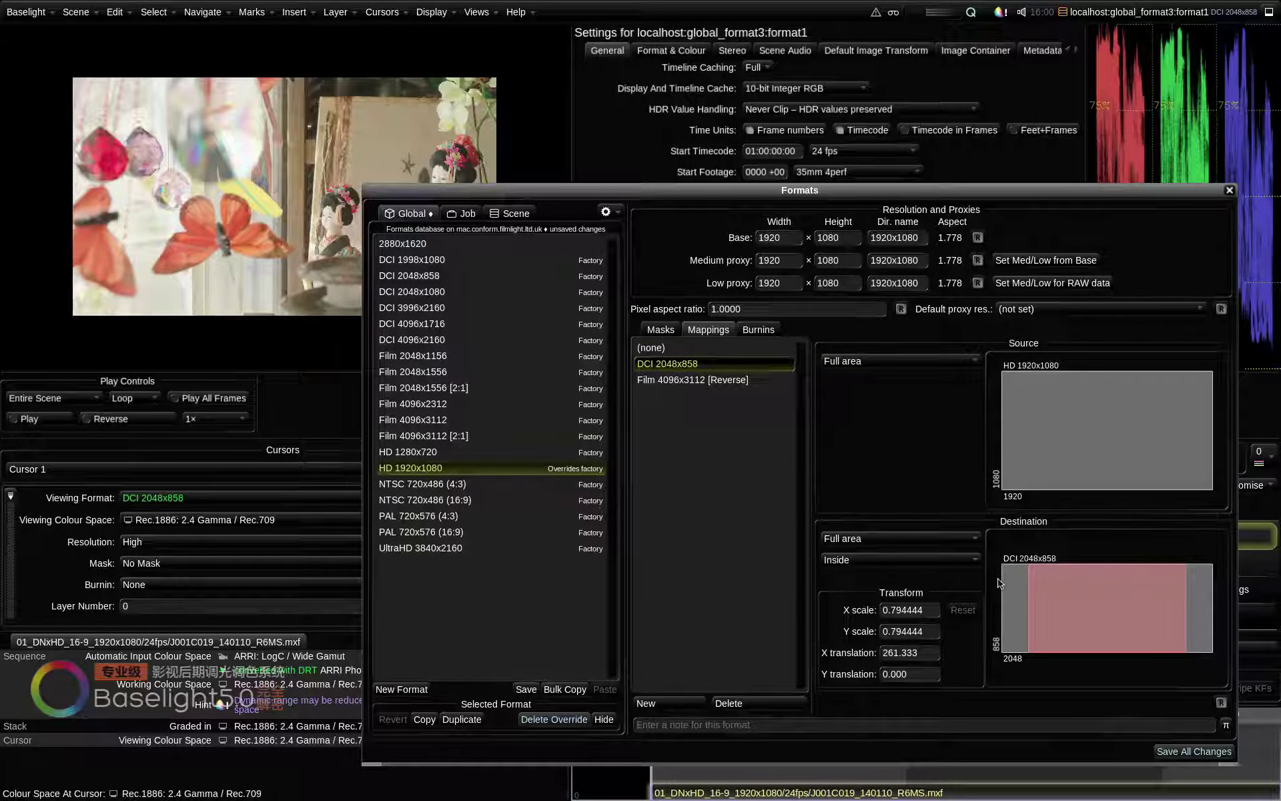
# - Compare the Inside and Outside fits for the HD 1920x1080 to DCI 2048x858 mapping, and leave it on Outside
pyautogui.click(894, 559)
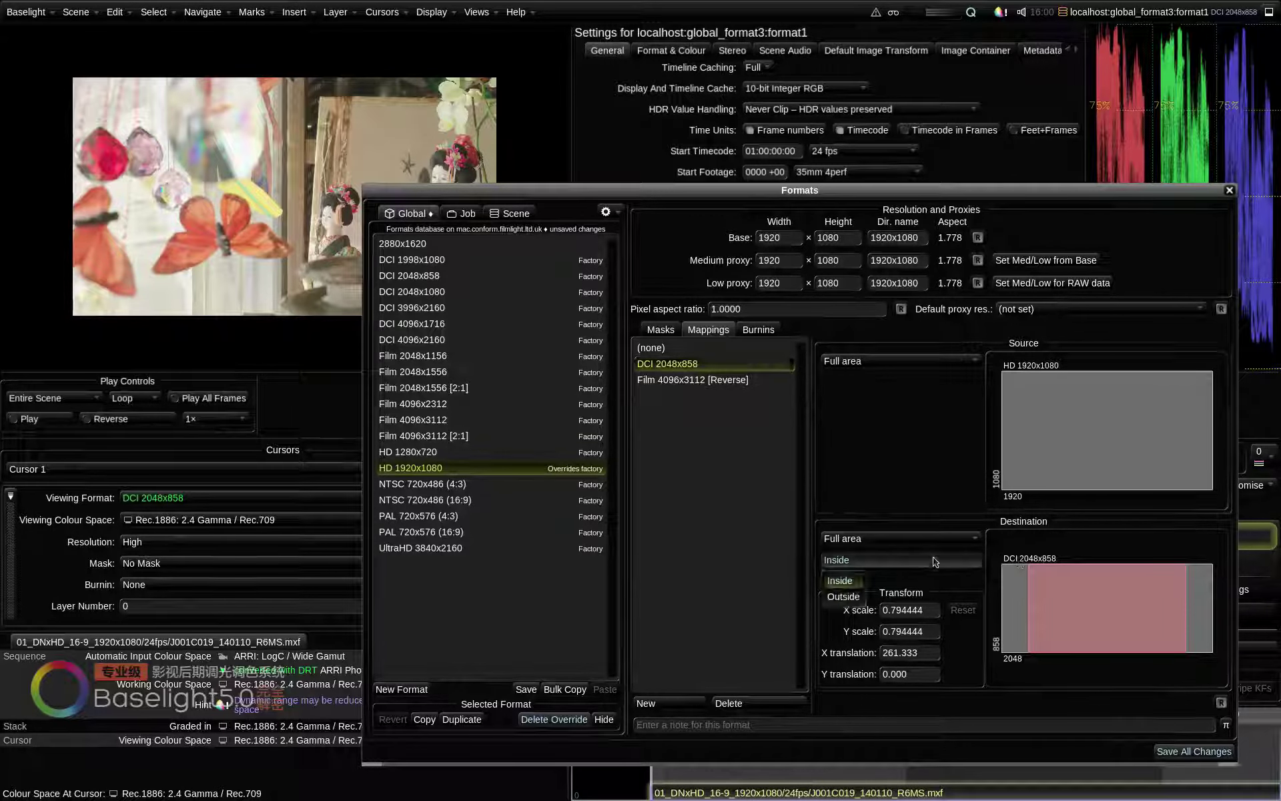
pyautogui.click(892, 576)
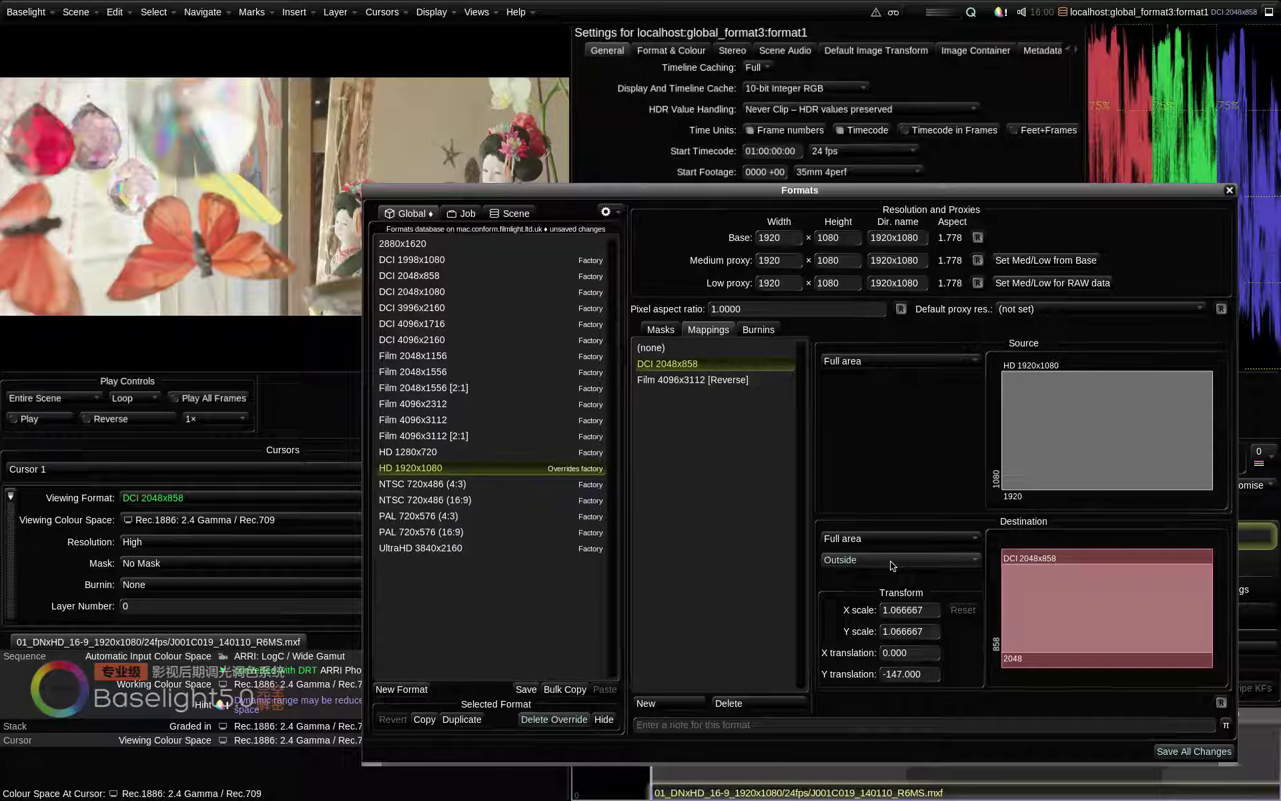
pyautogui.click(893, 561)
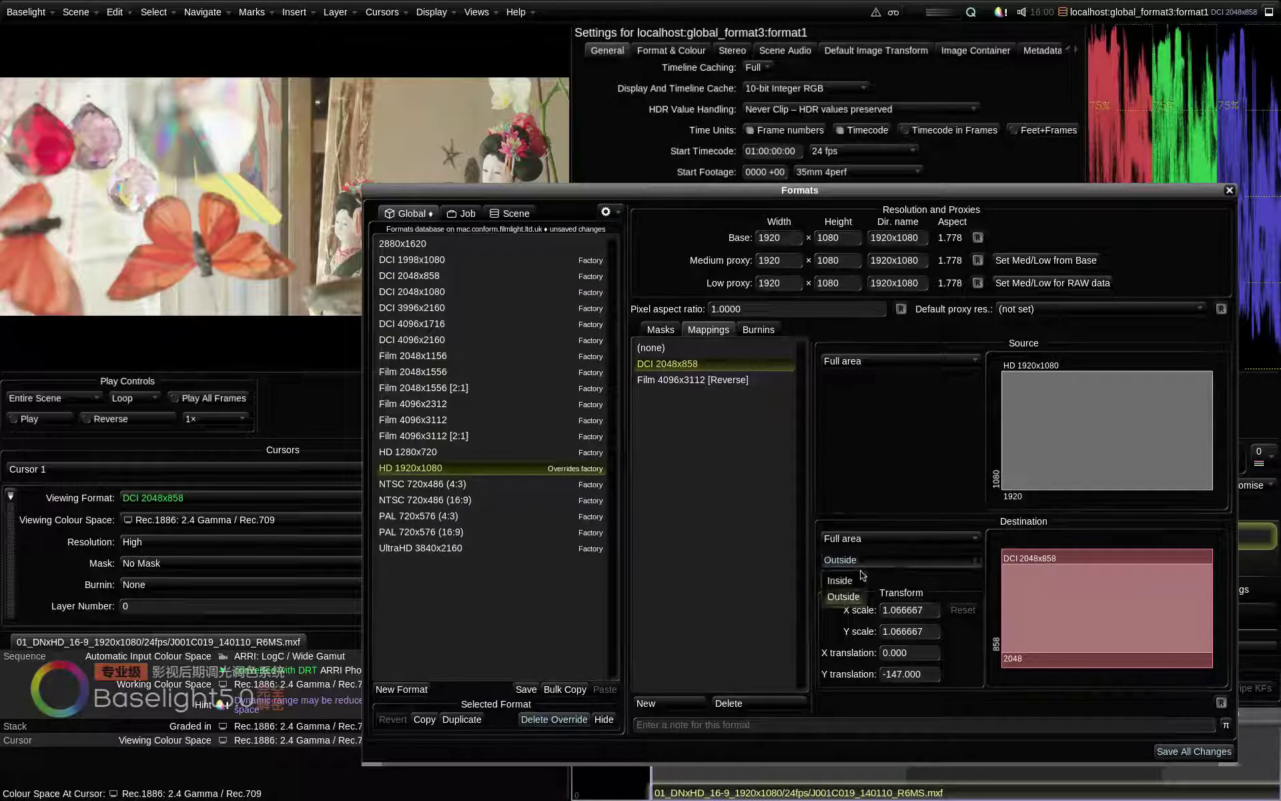
pyautogui.click(865, 566)
pyautogui.click(866, 566)
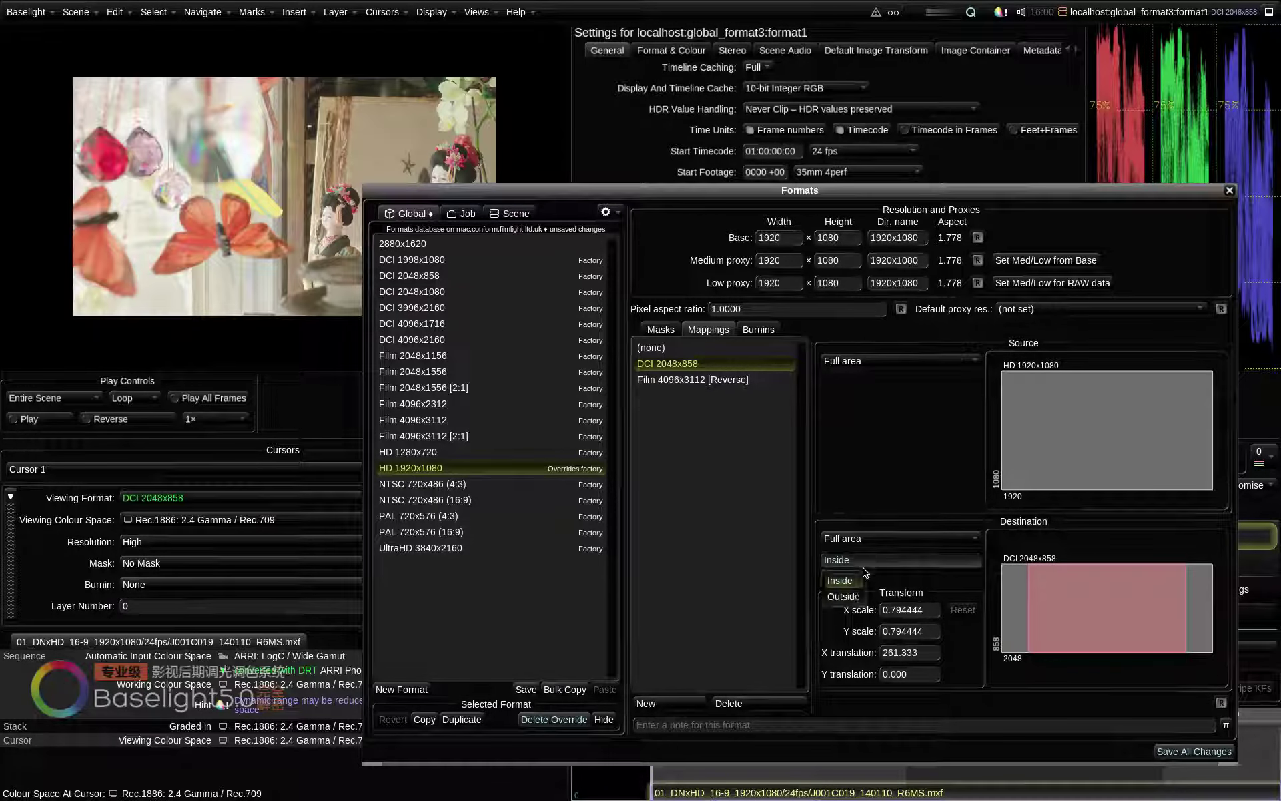
pyautogui.click(844, 597)
pyautogui.click(851, 564)
pyautogui.click(852, 583)
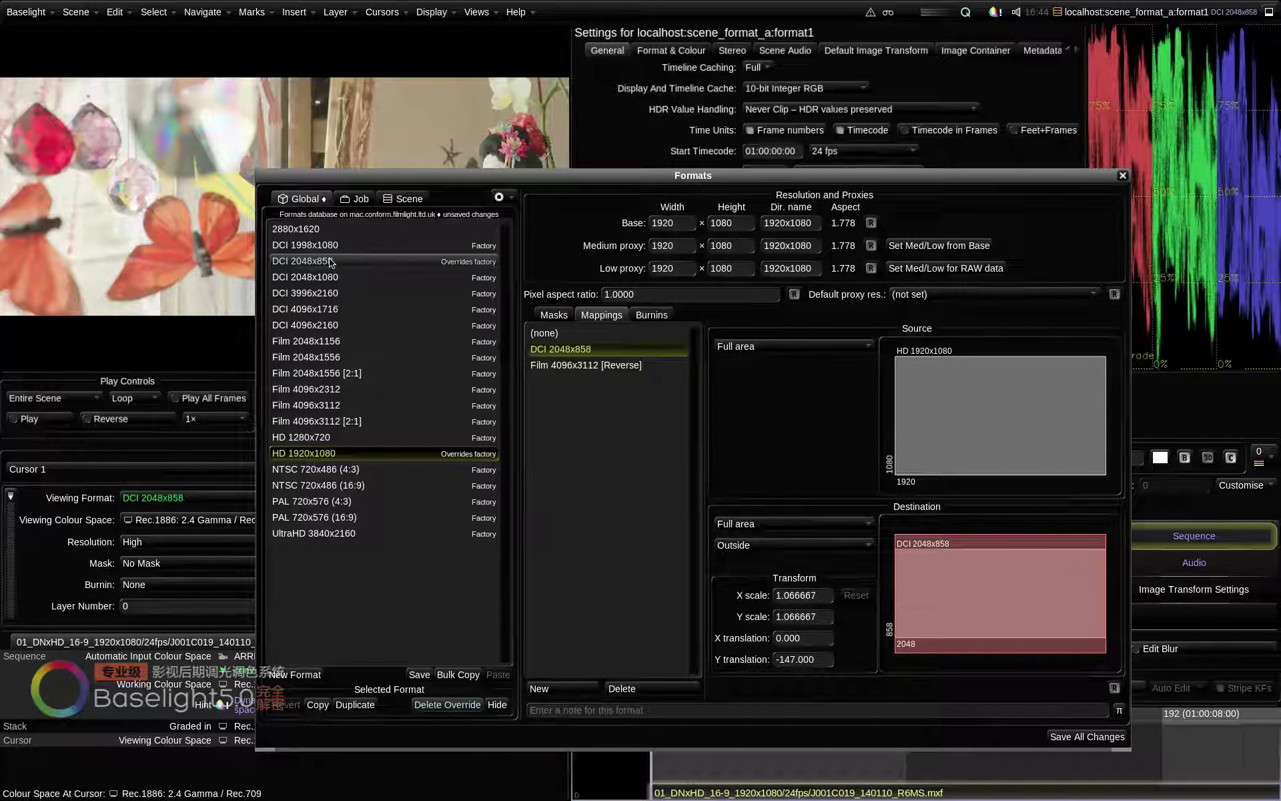
# - Review the DCI 2048x858 format's reverse mapping to HD 1920x1080, and check the clip's source resolution in its movie file details
pyautogui.click(377, 262)
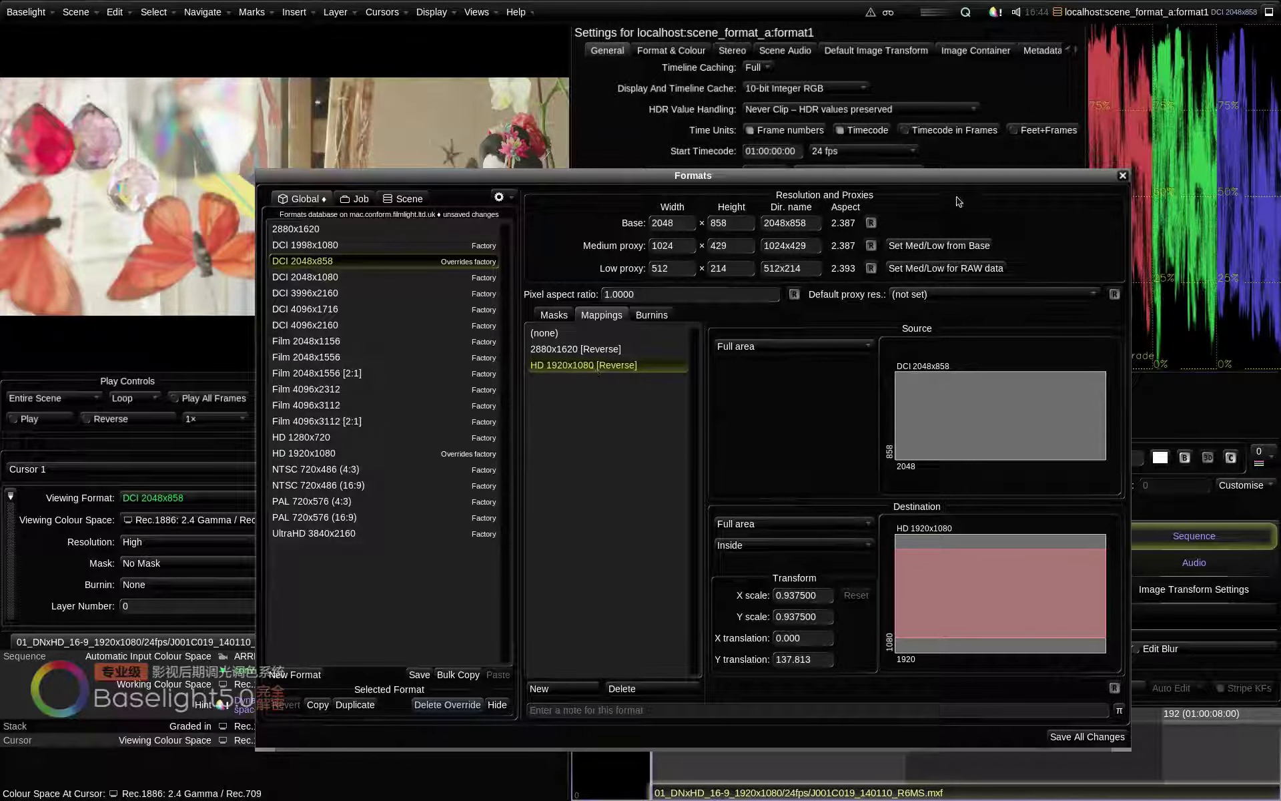
pyautogui.moveTo(965, 173); pyautogui.dragTo(911, 397)
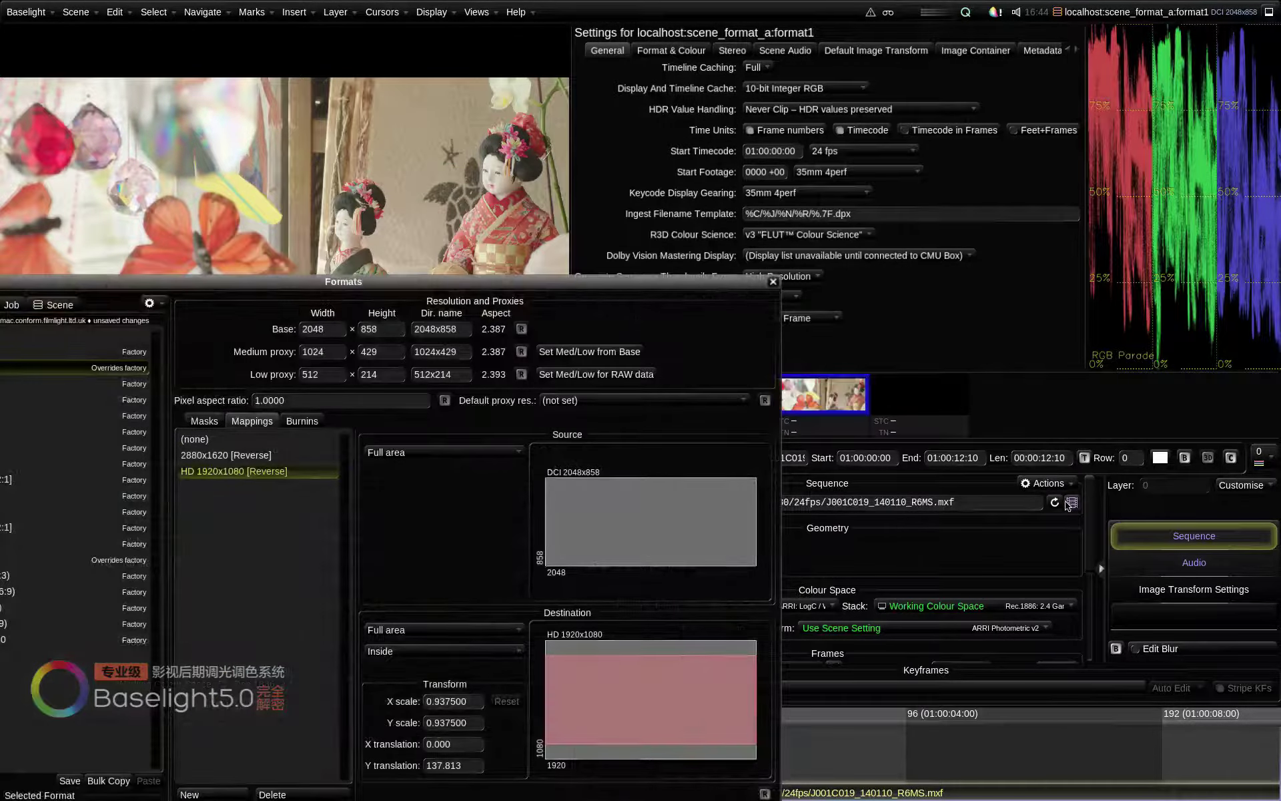
pyautogui.click(1072, 502)
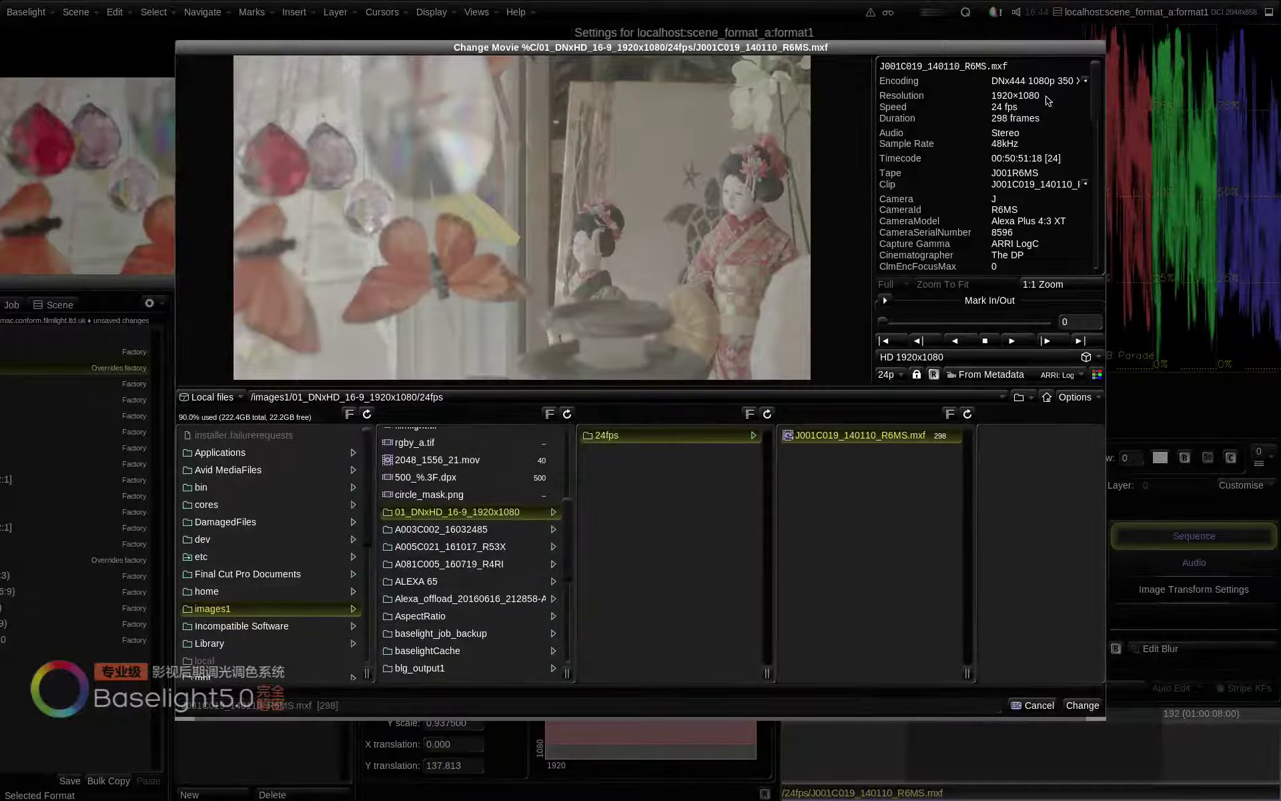
pyautogui.click(1041, 705)
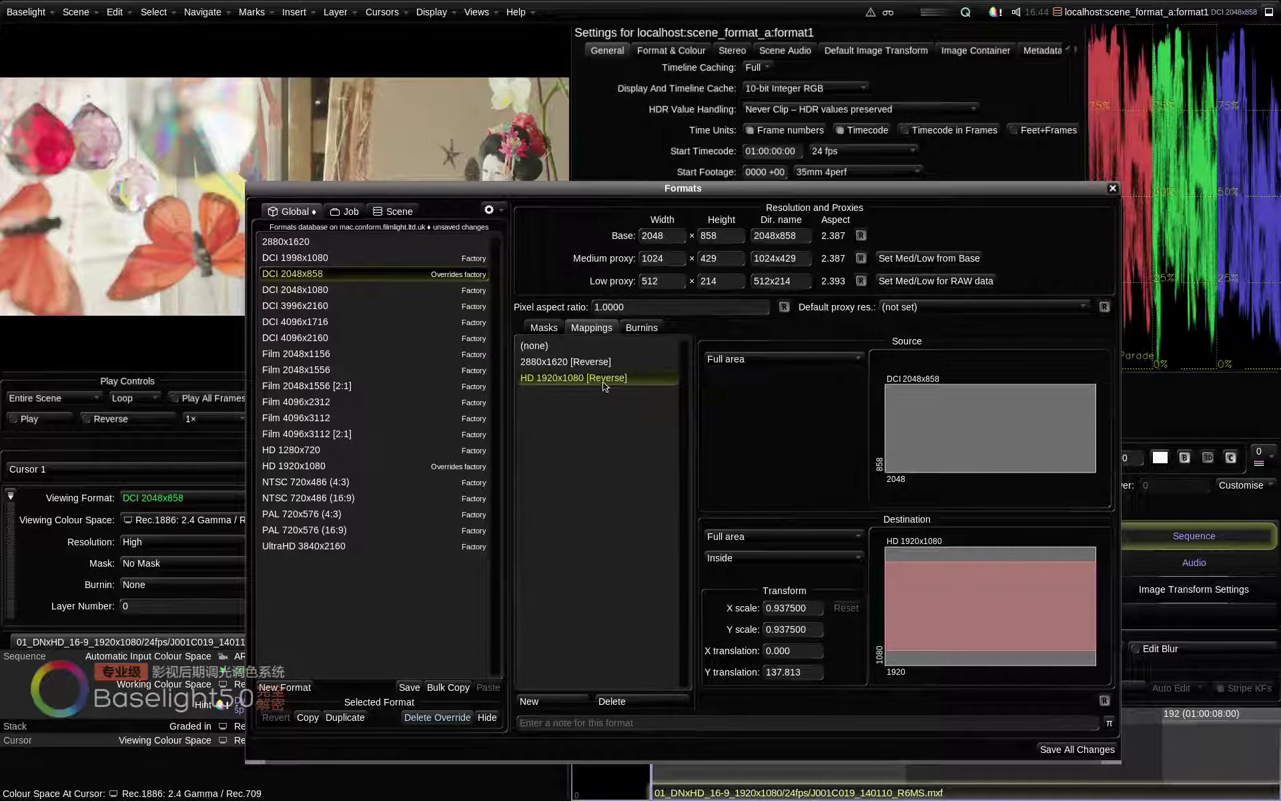
# - Try the Outside fit on the HD 1920x1080 [Reverse] mapping of the DCI 2048x858 format
pyautogui.click(739, 561)
pyautogui.click(734, 576)
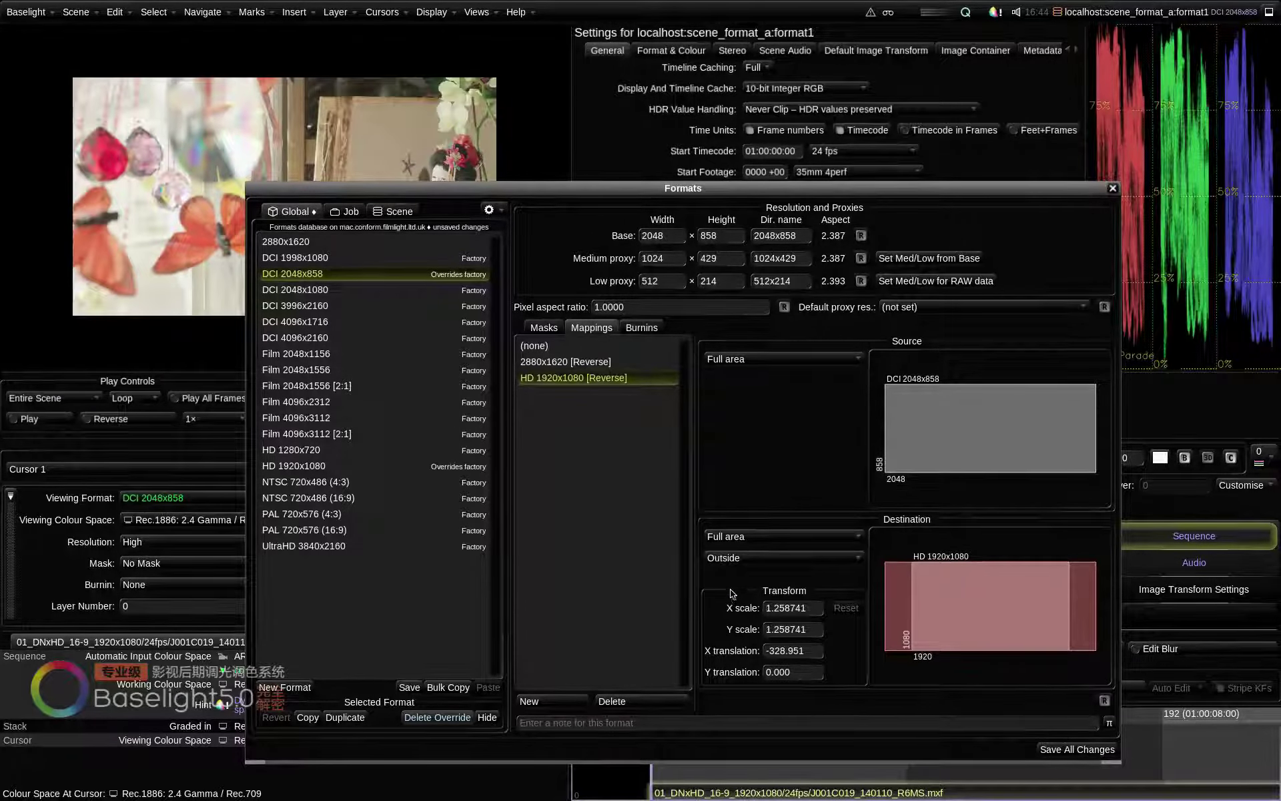
pyautogui.click(734, 559)
pyautogui.click(734, 561)
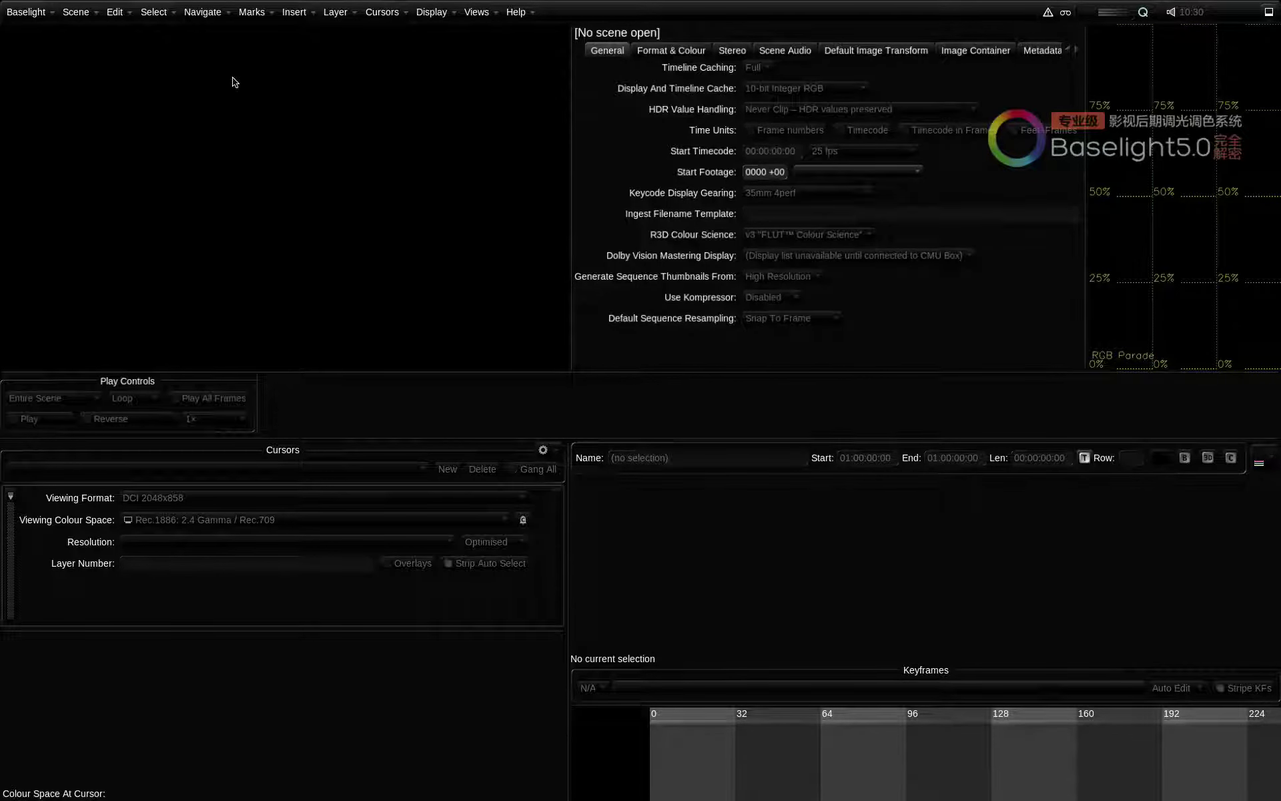
# - Create a new job named global_format3 on localhost in the Job Manager
pyautogui.click(75, 12)
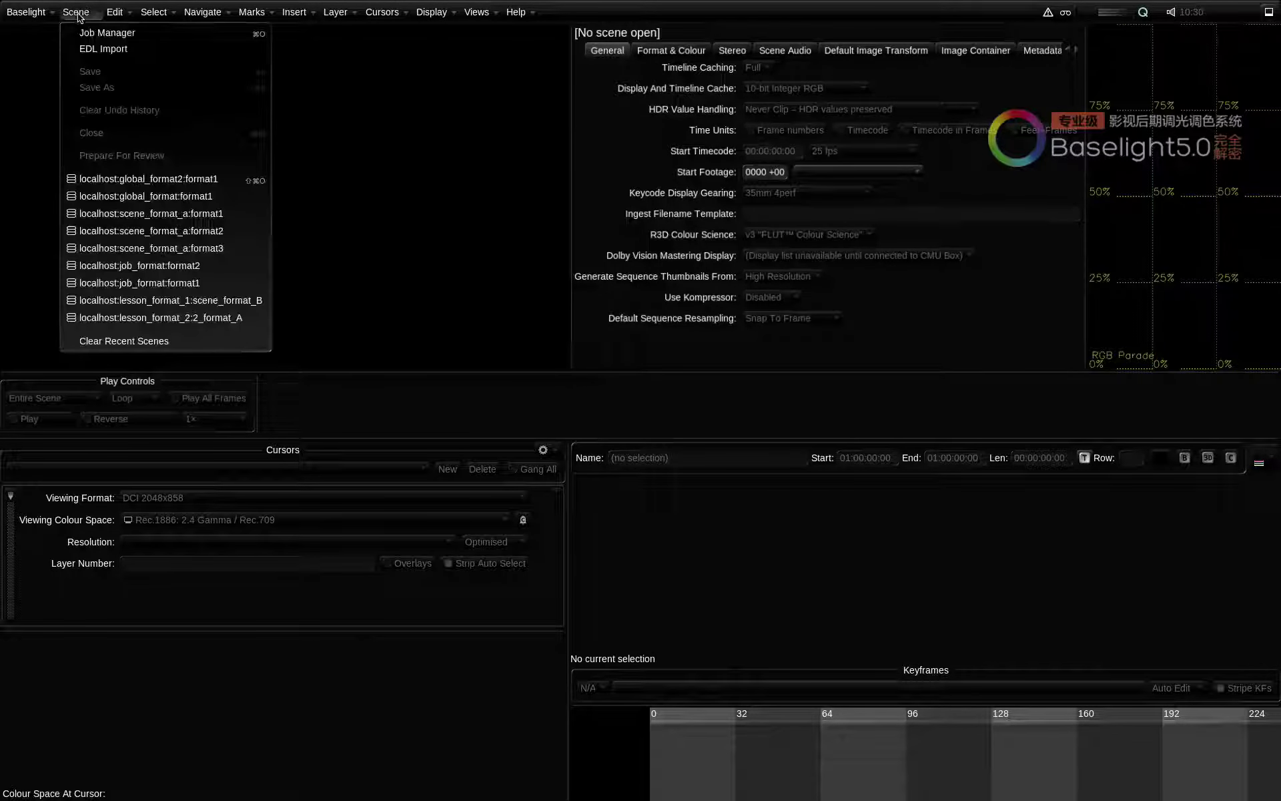
pyautogui.click(134, 33)
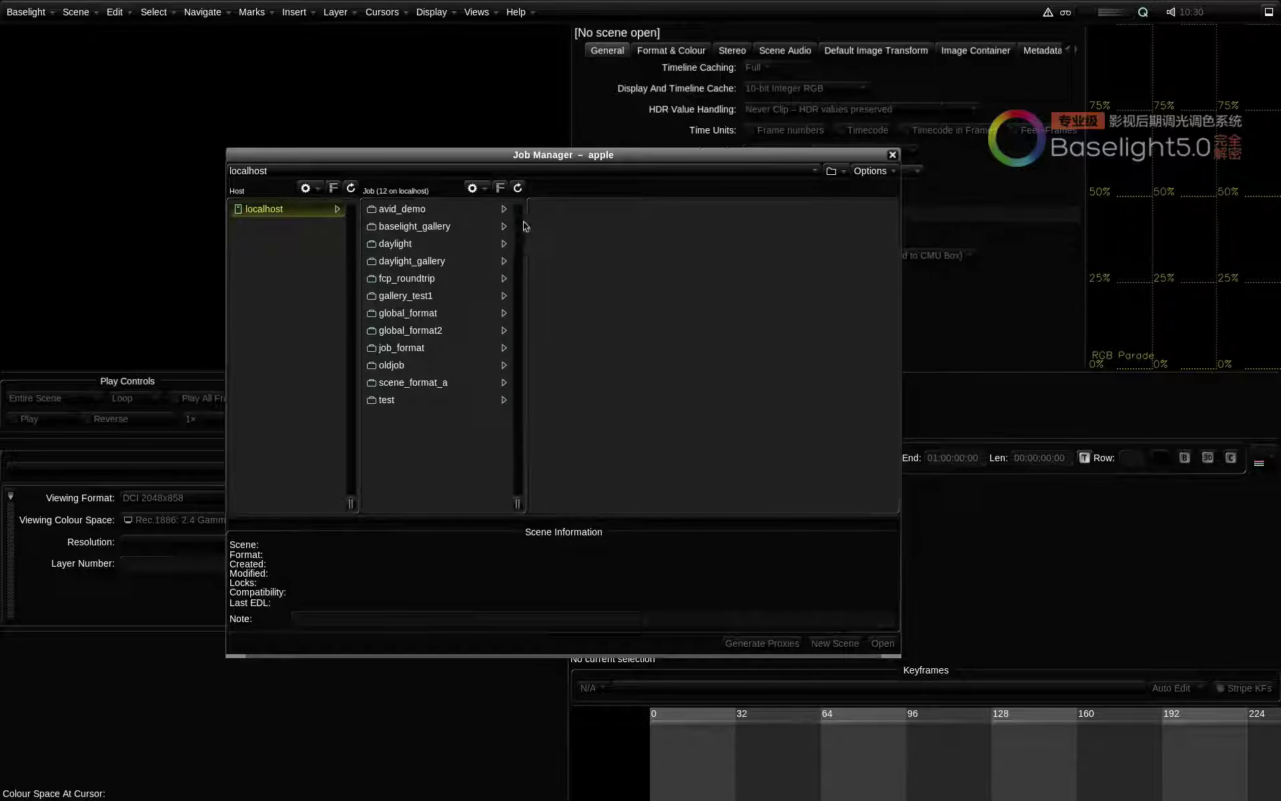
pyautogui.rightClick(497, 215)
pyautogui.click(505, 230)
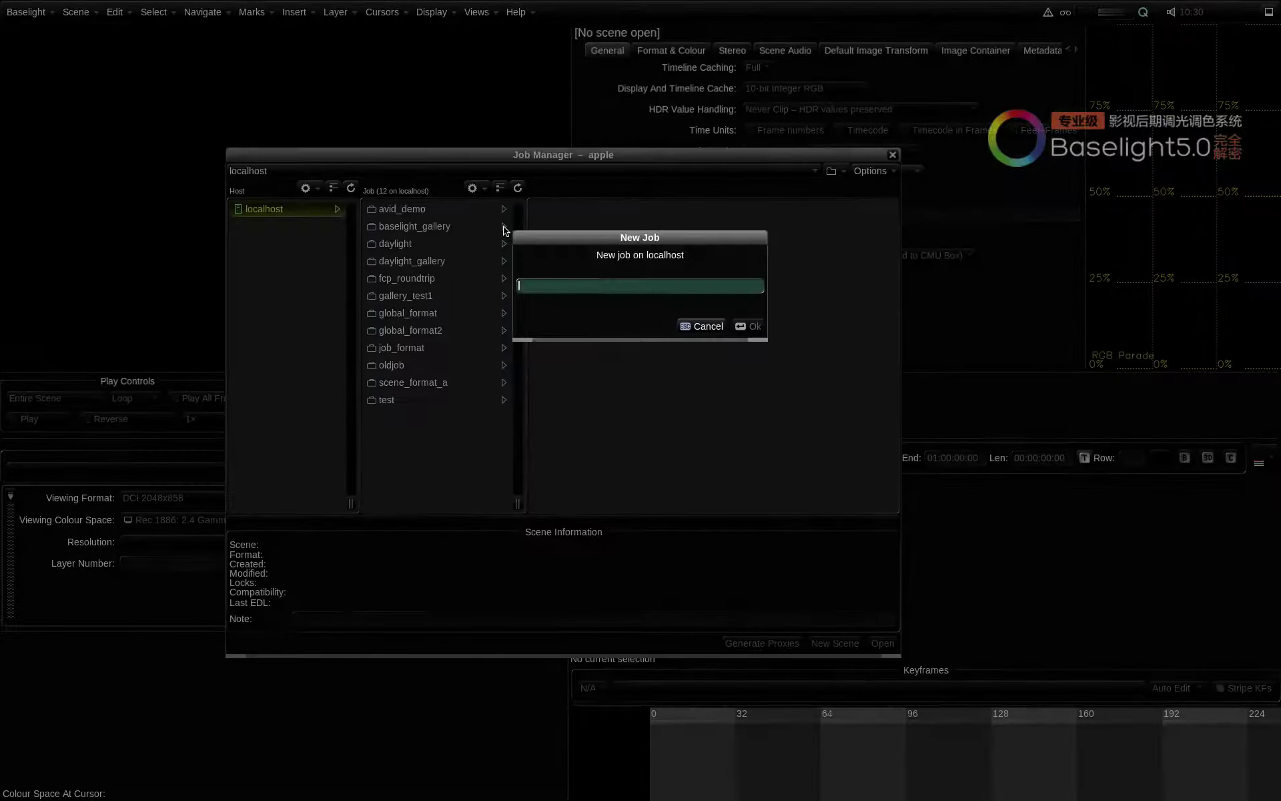
pyautogui.write('global_froma')
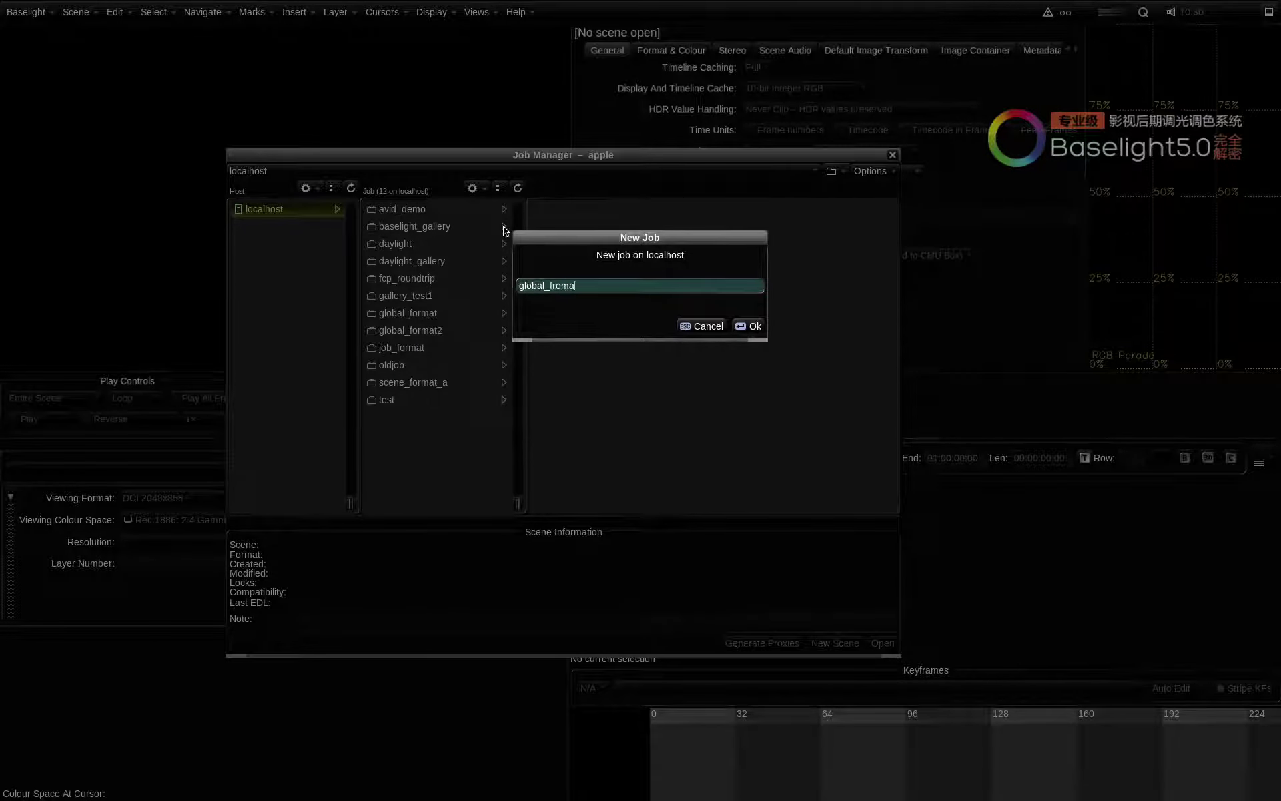
pyautogui.press('BackSpace')
pyautogui.press('BackSpace')
pyautogui.press('BackSpace')
pyautogui.press('BackSpace')
pyautogui.write('ormat')
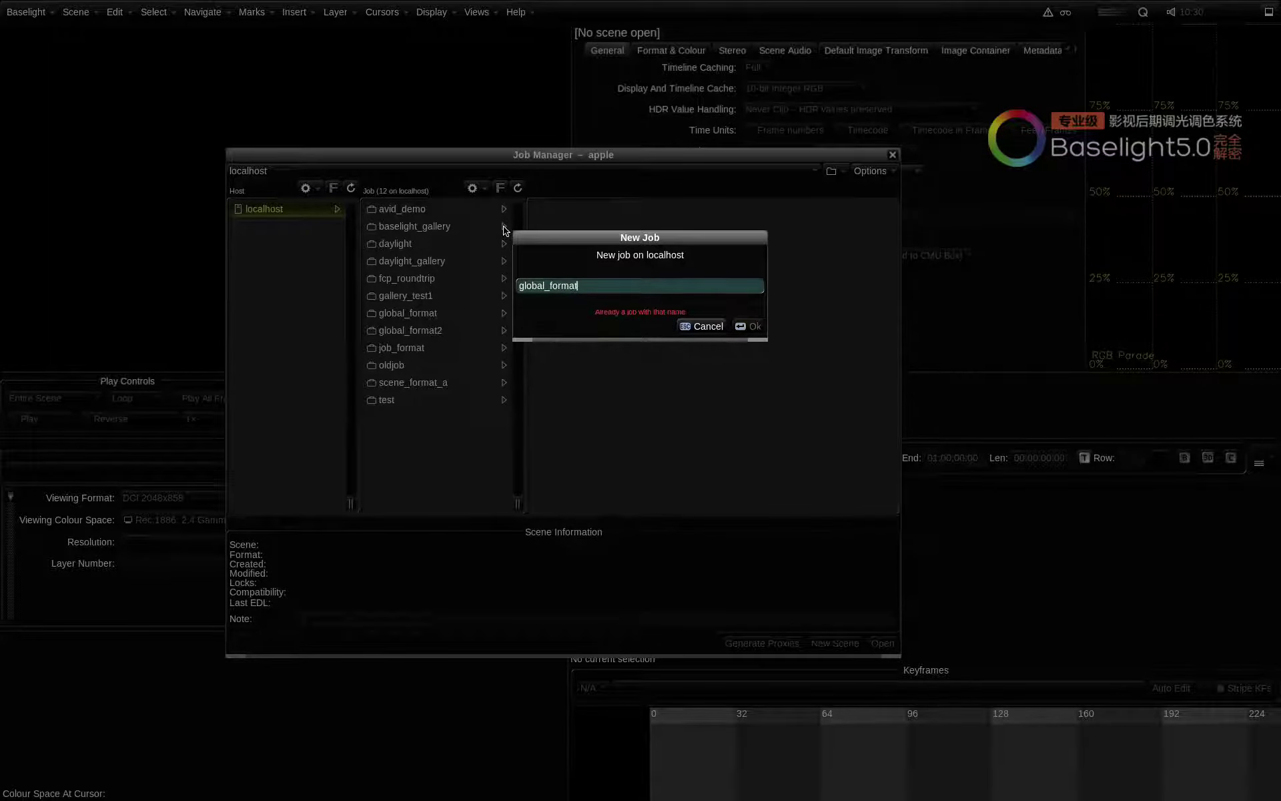
pyautogui.write('3')
pyautogui.click(752, 325)
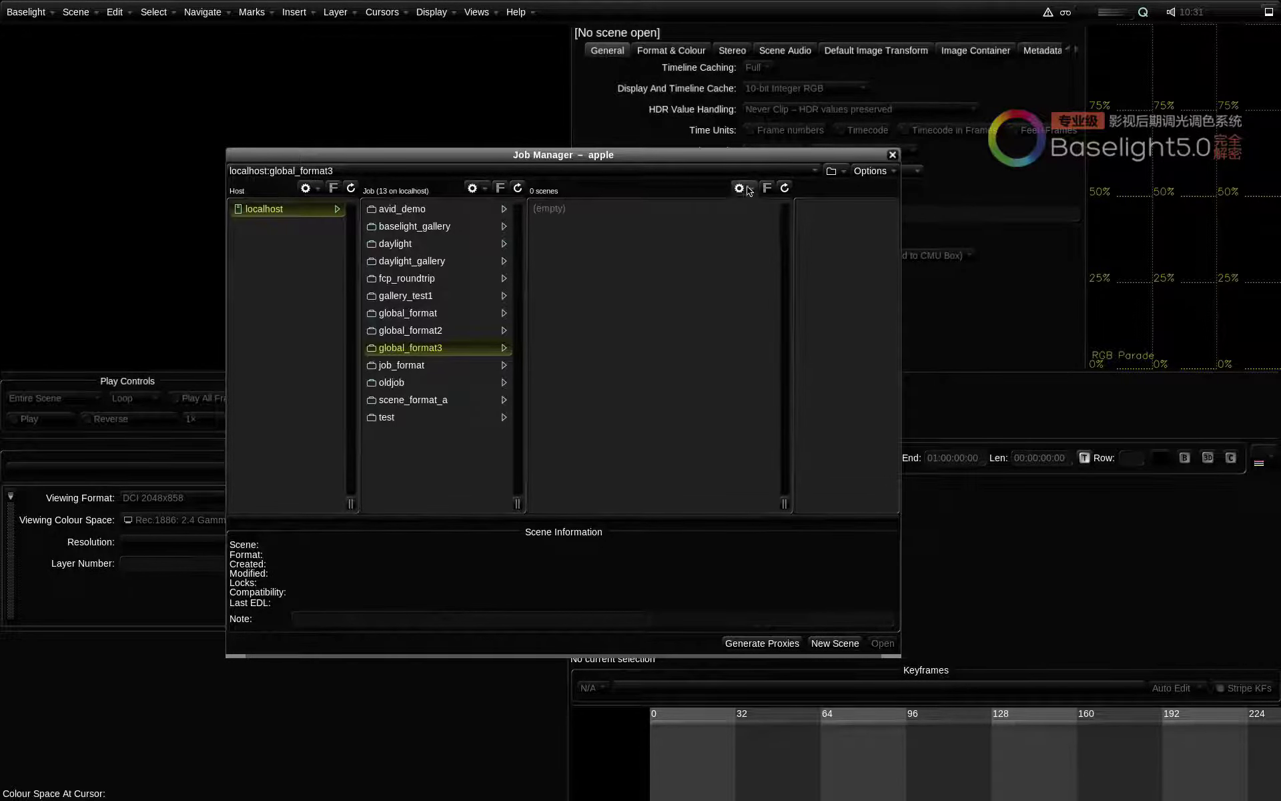
# - Create a scene named format1 in the global_format3 job with working format DCI 2048x858 at 24p, and close the Job Manager
pyautogui.click(739, 188)
pyautogui.click(755, 229)
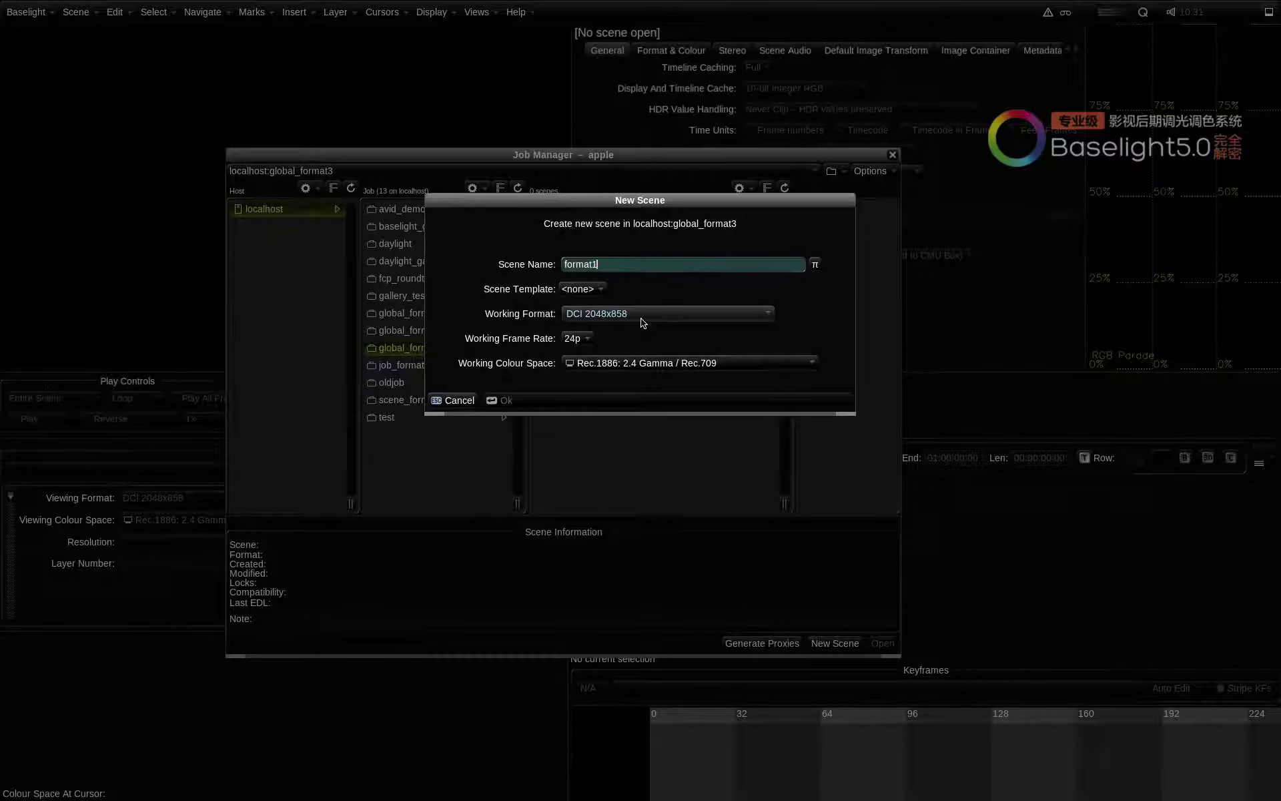
pyautogui.click(500, 399)
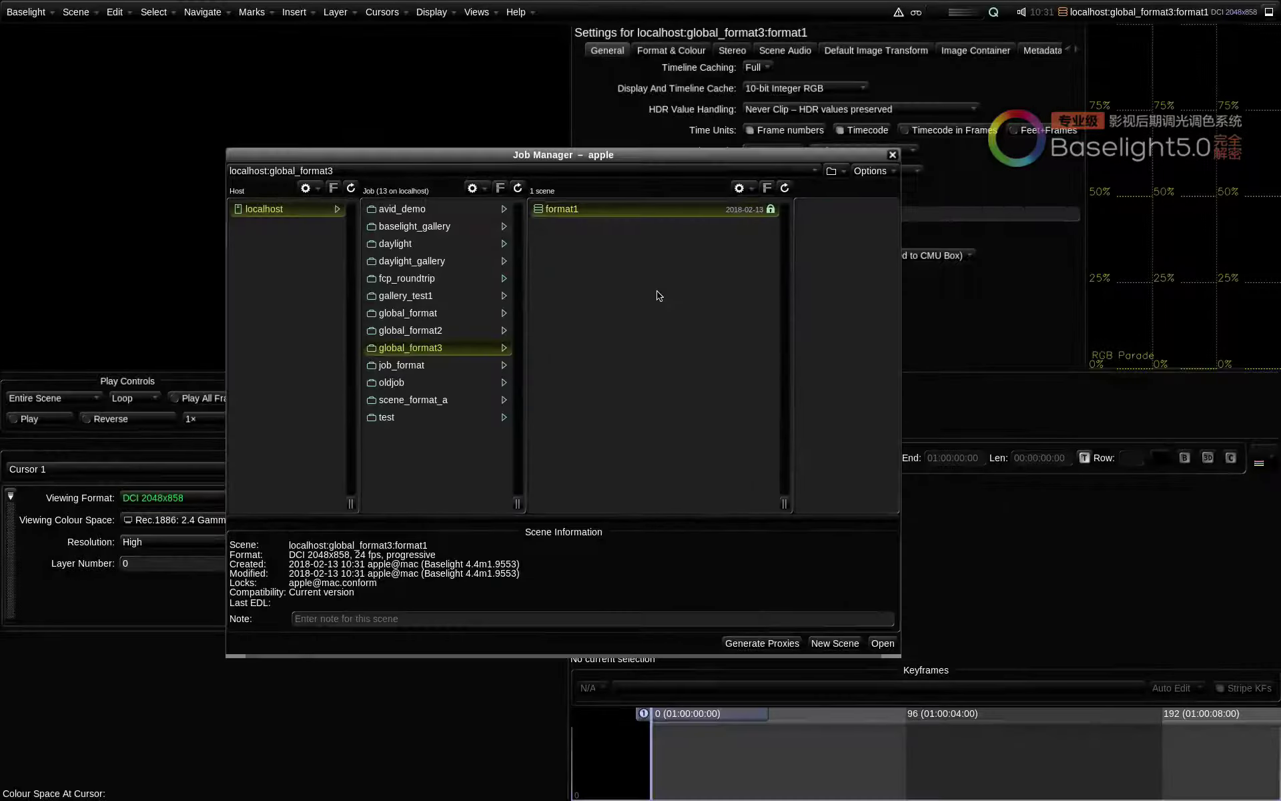
pyautogui.click(892, 156)
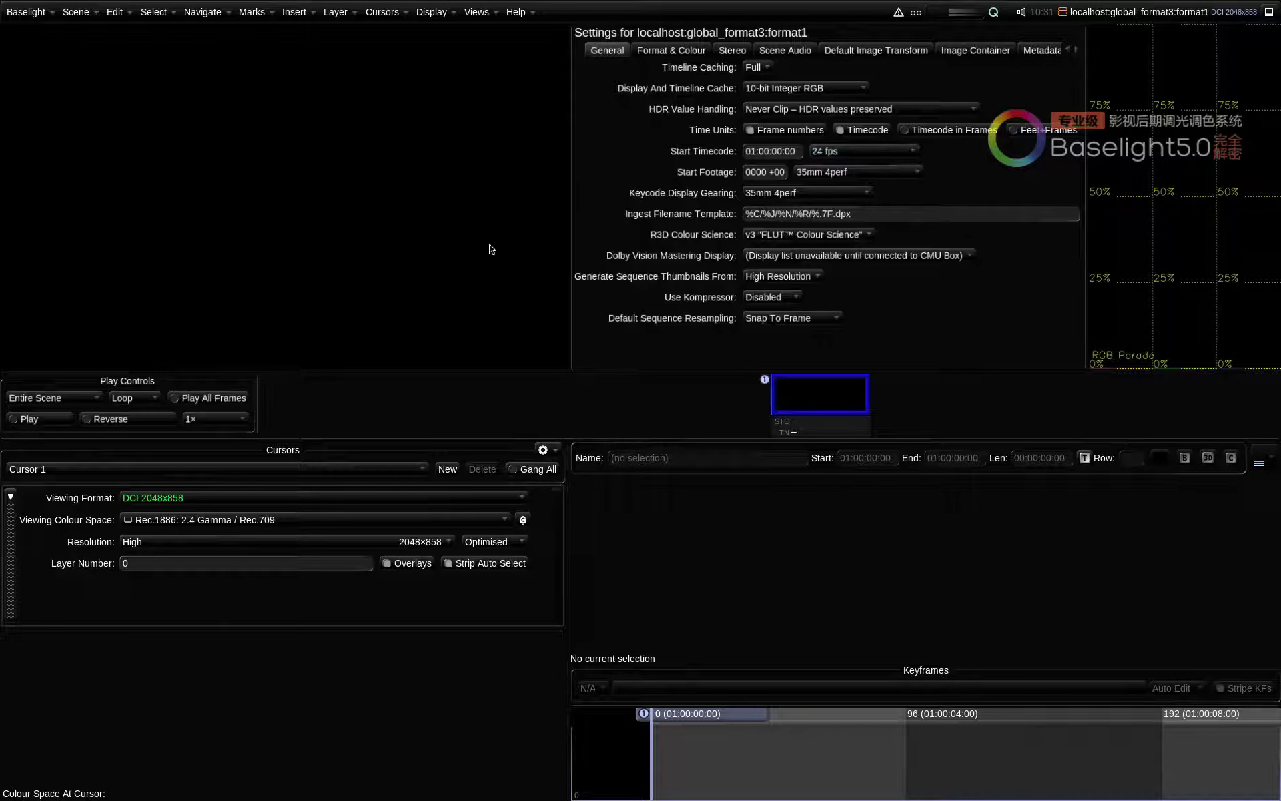
# - Insert ALF2_Sample_Footage.mxf from the images1 folder at the cursor and close the Sequence Browser
pyautogui.hotkey('ctrl', 'i')
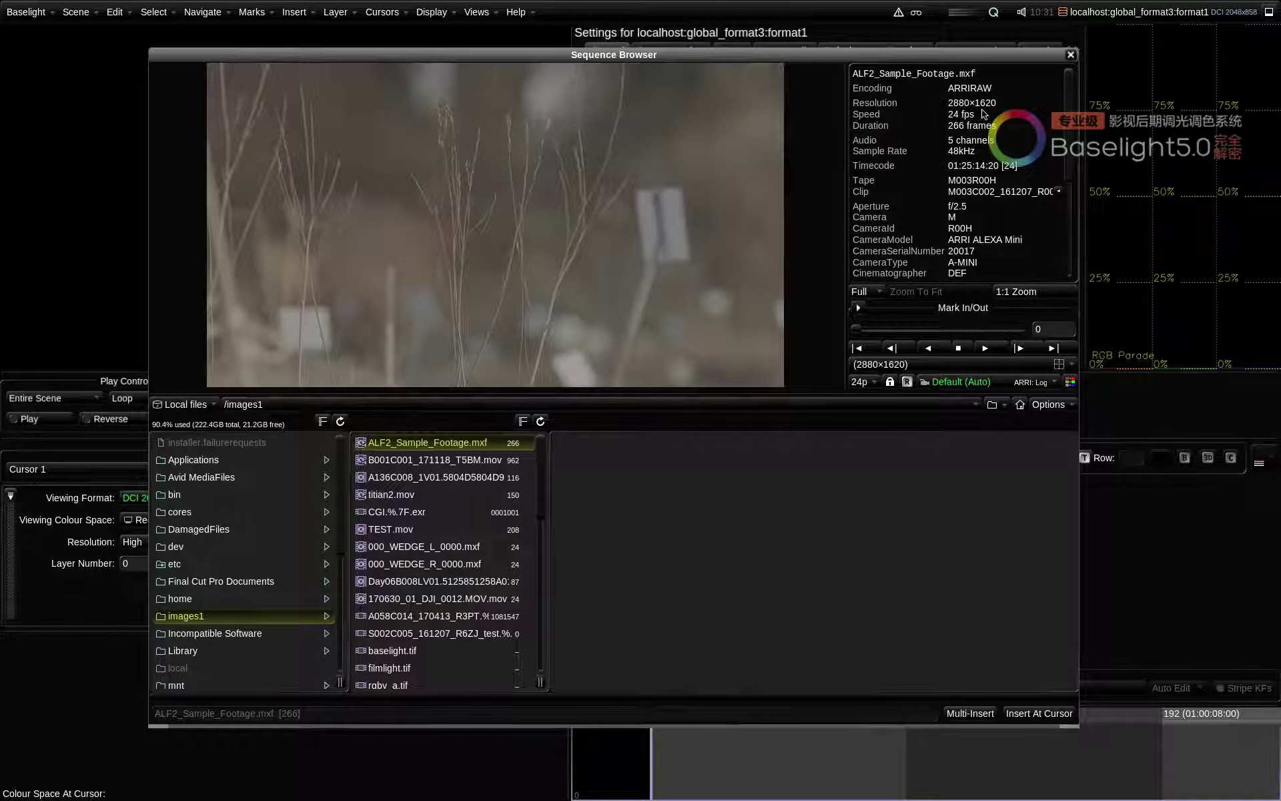
pyautogui.click(1038, 713)
pyautogui.click(1070, 55)
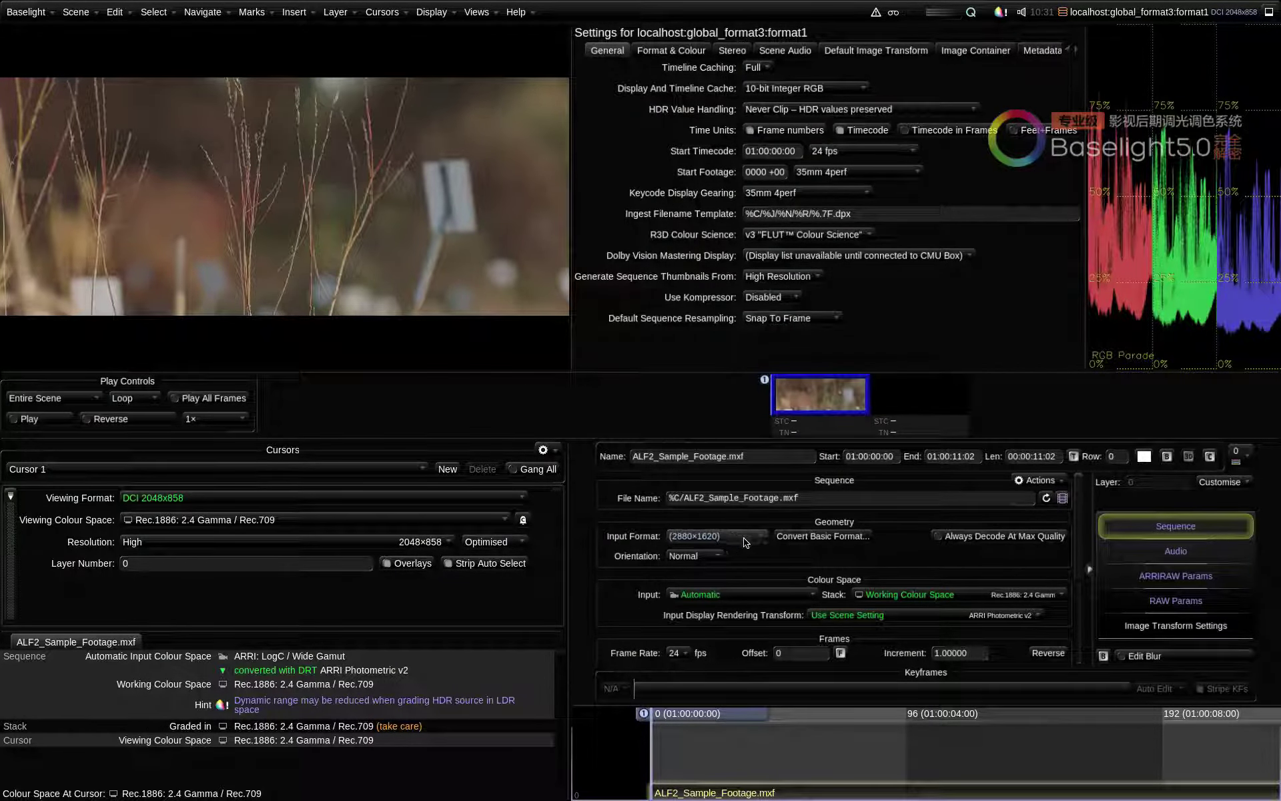
# - Check the scene, job and global options for converting the clip's basic format, cancel the conversion, and delete the clip from the timeline
pyautogui.click(839, 539)
pyautogui.click(687, 315)
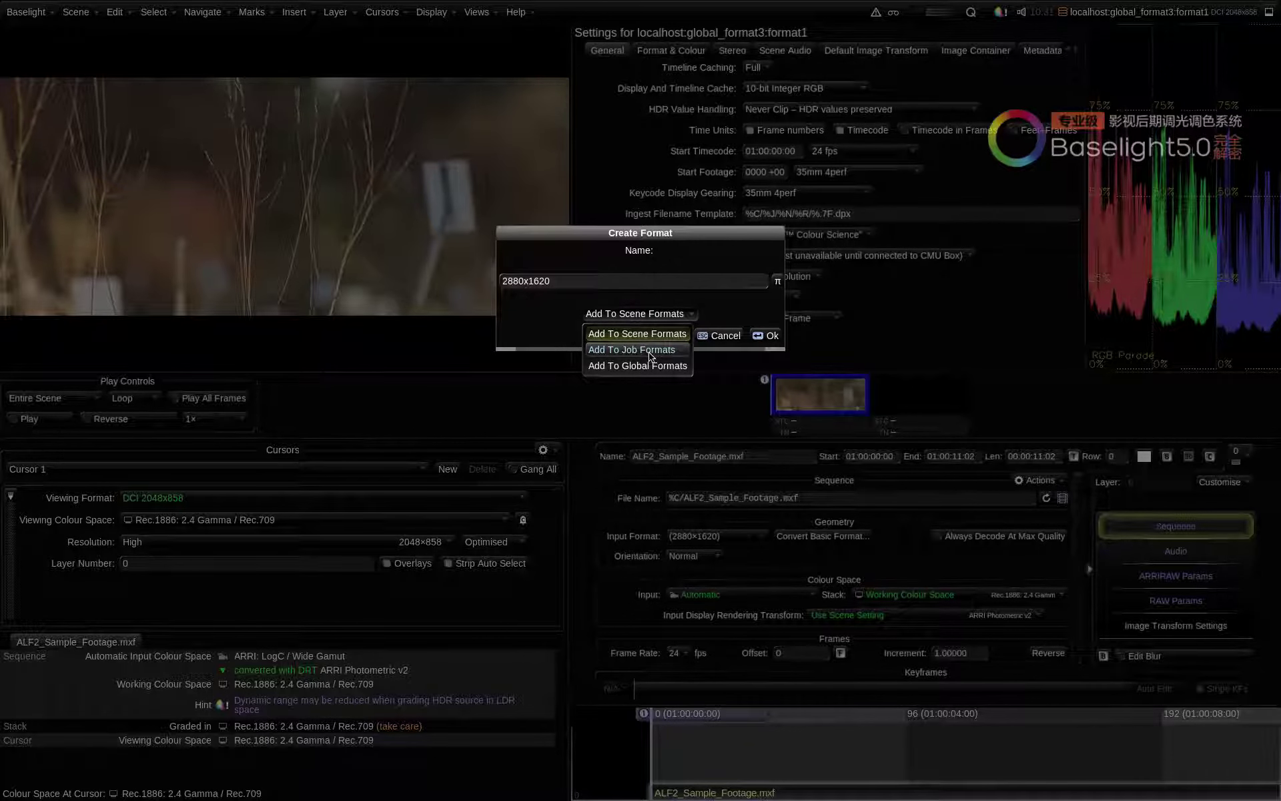
pyautogui.click(728, 339)
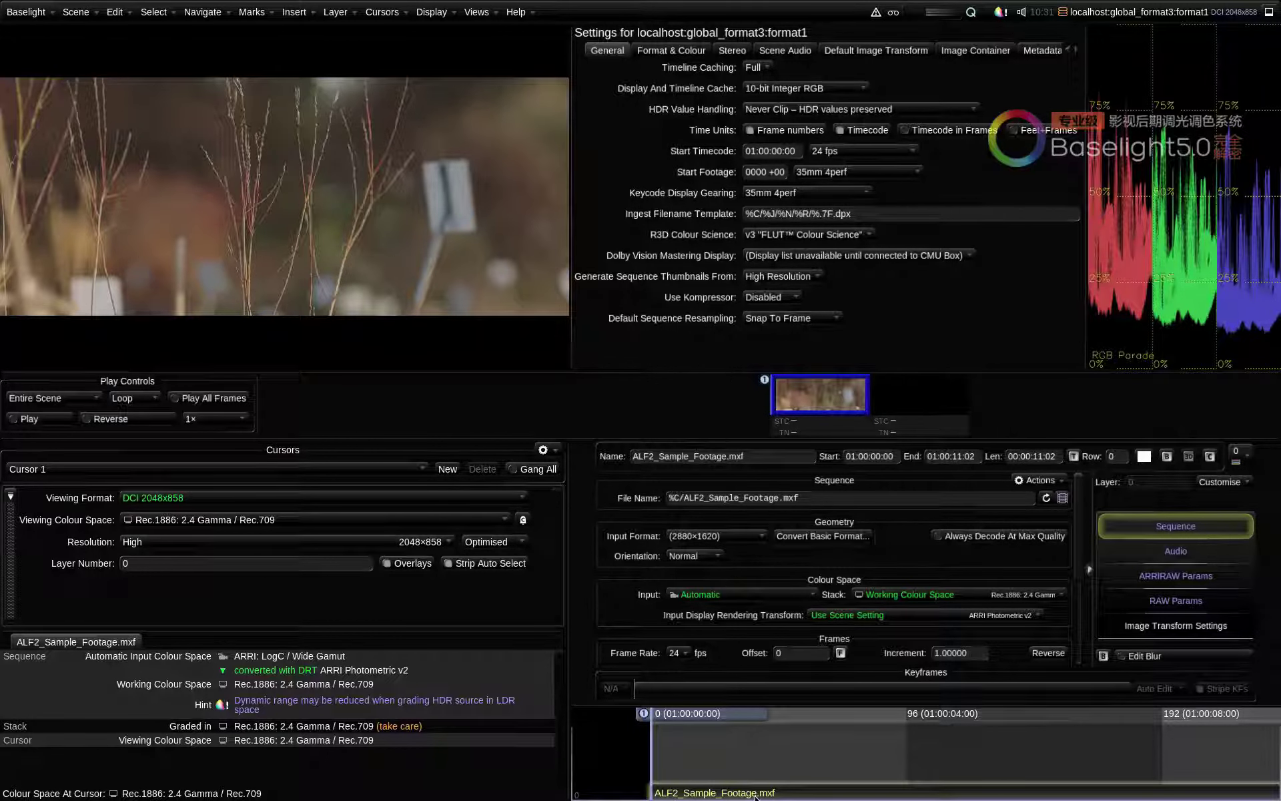
pyautogui.press('Delete')
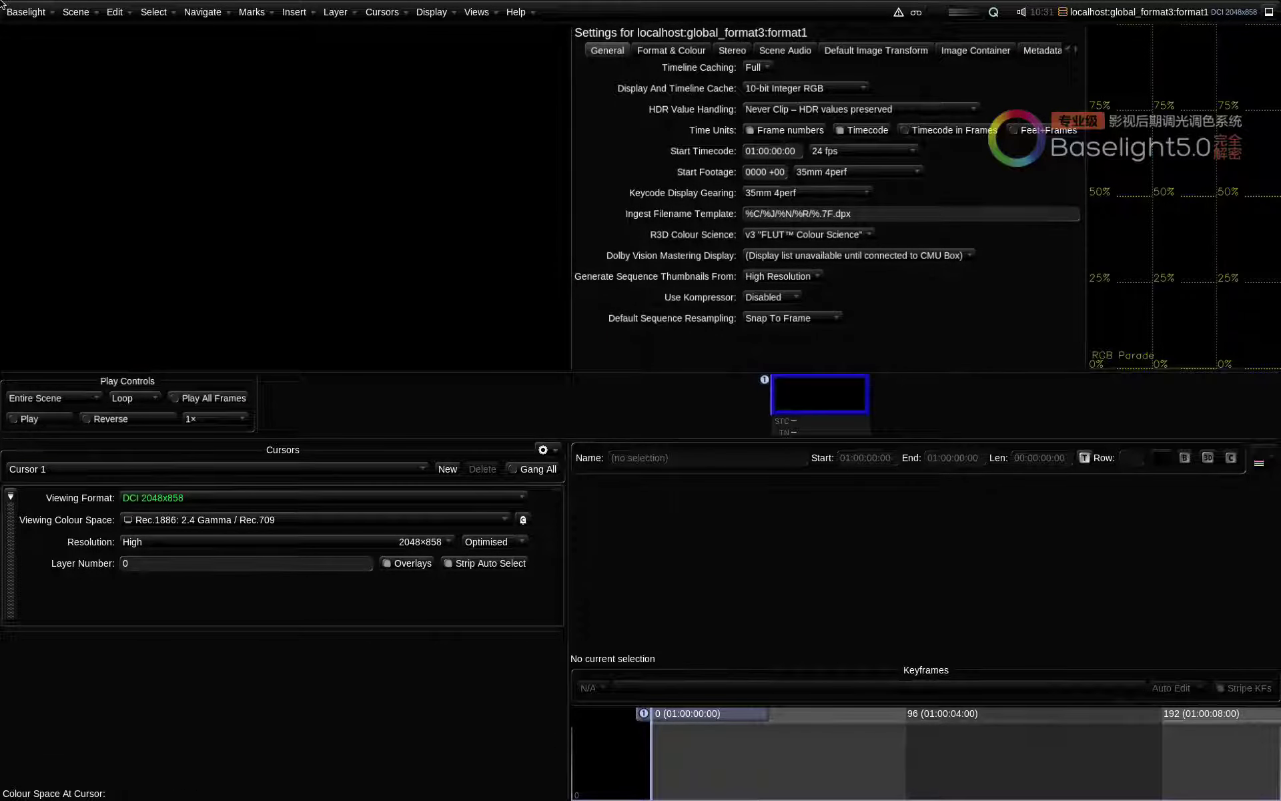
# - Open the Formats window and check the job and scene format lists before returning to the global formats
pyautogui.click(26, 12)
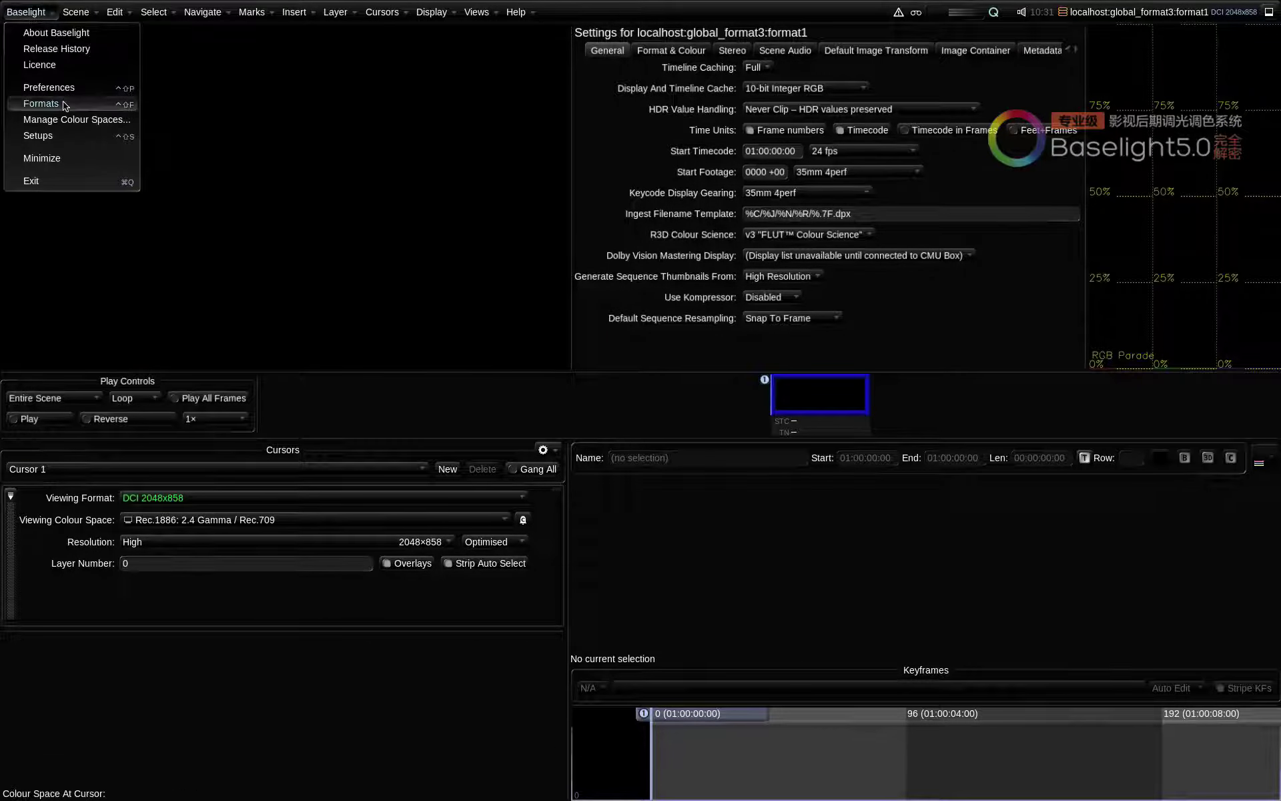
pyautogui.click(41, 104)
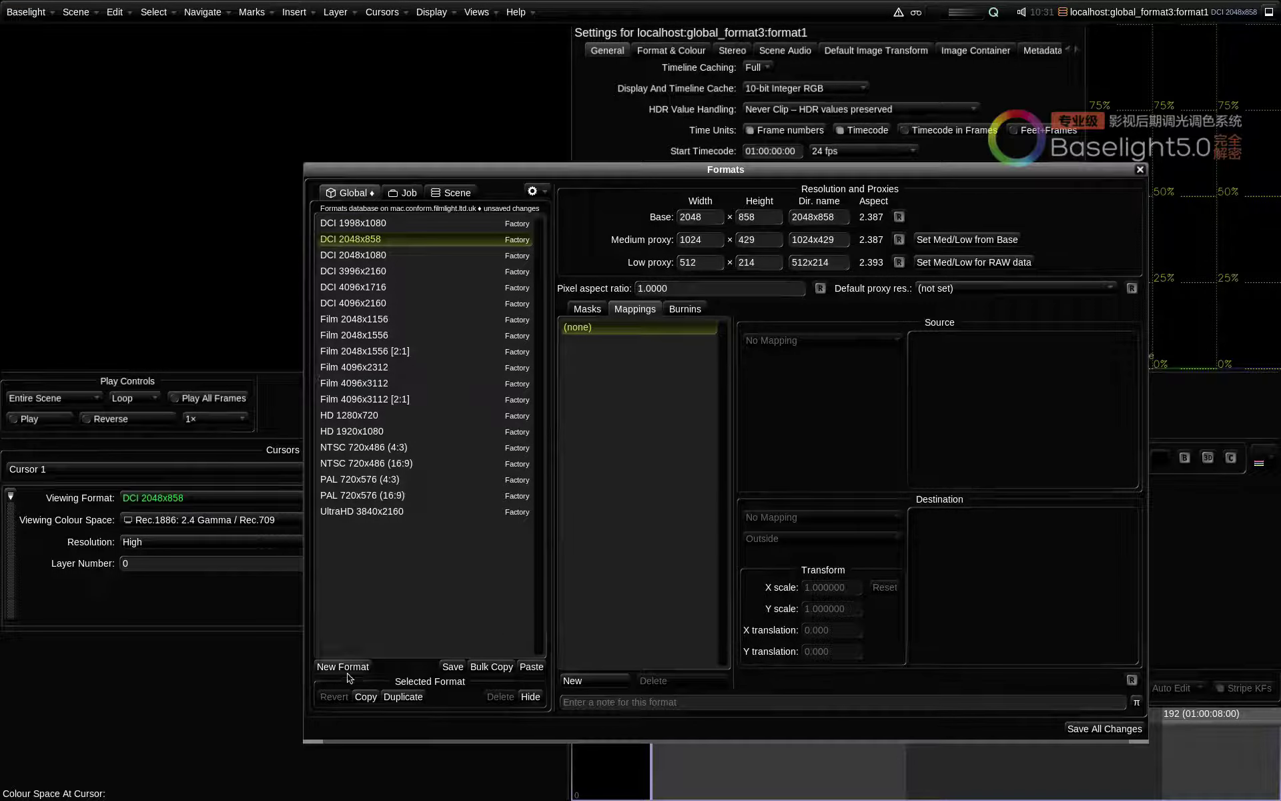
pyautogui.click(405, 194)
pyautogui.click(452, 194)
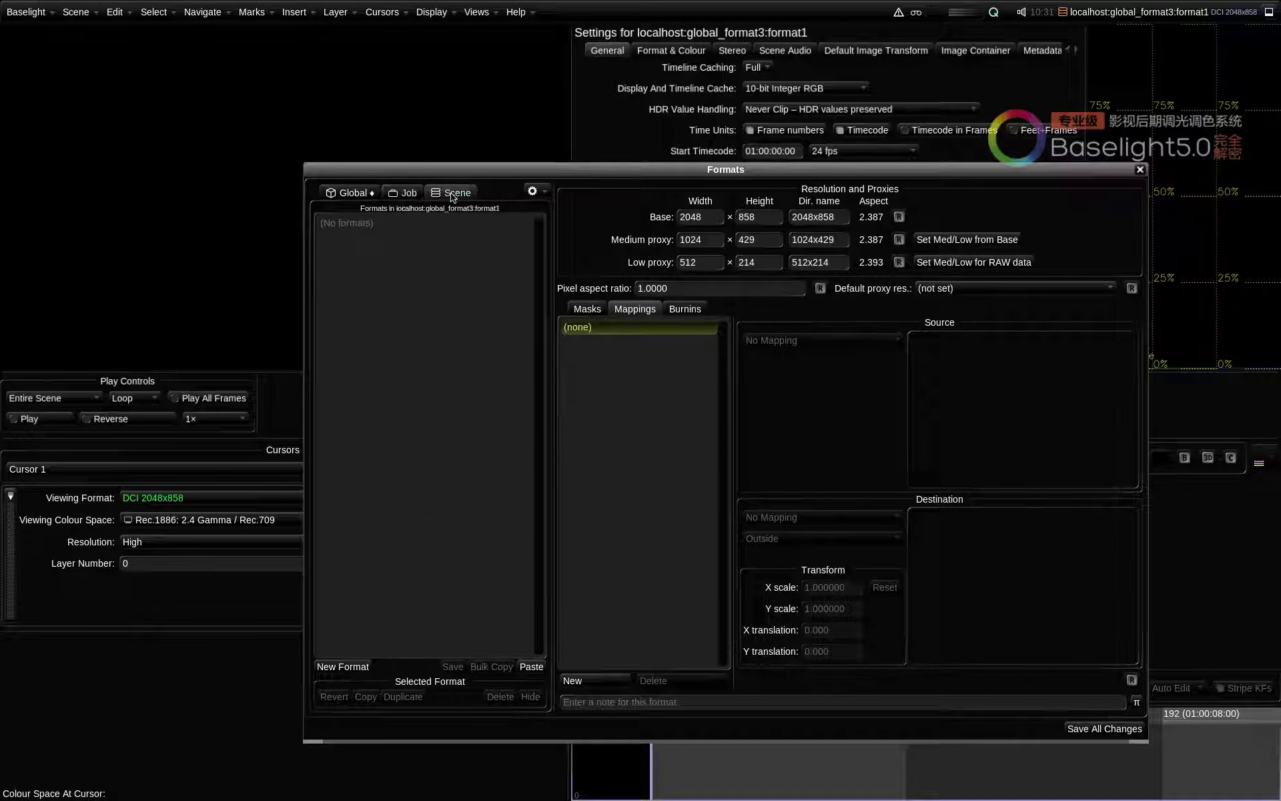
pyautogui.click(354, 193)
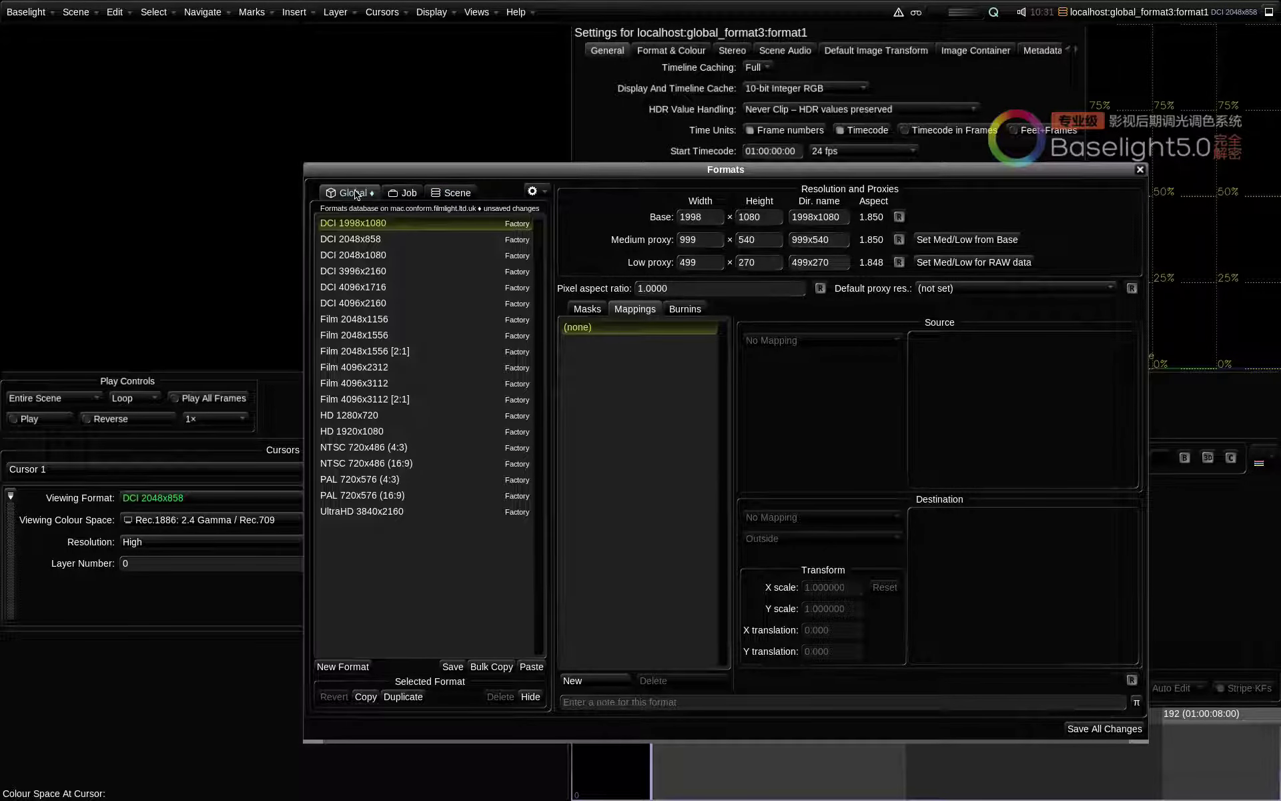
# - Create a global format named 2880x1620 with a width of 2880, a height of 1620 and a pixel aspect ratio of 1.000
pyautogui.click(351, 669)
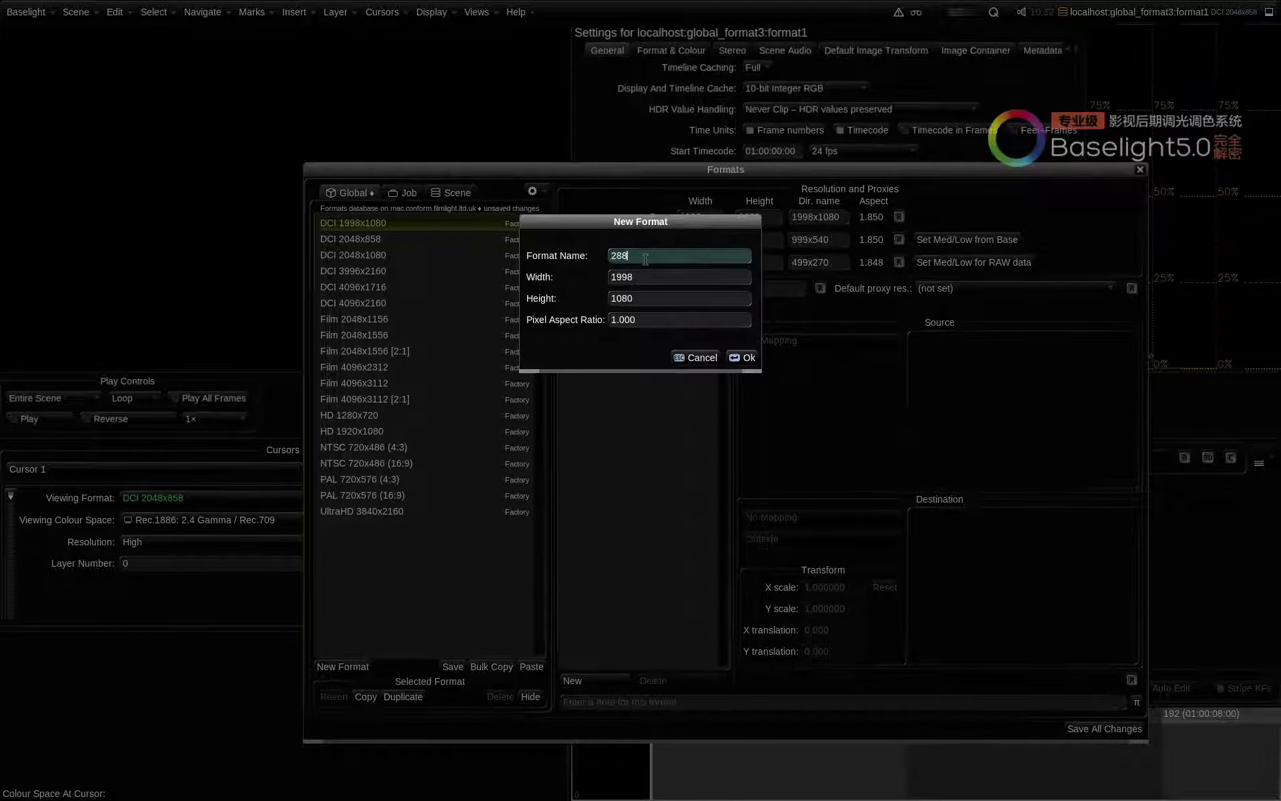
pyautogui.write('x1620')
pyautogui.press('Tab')
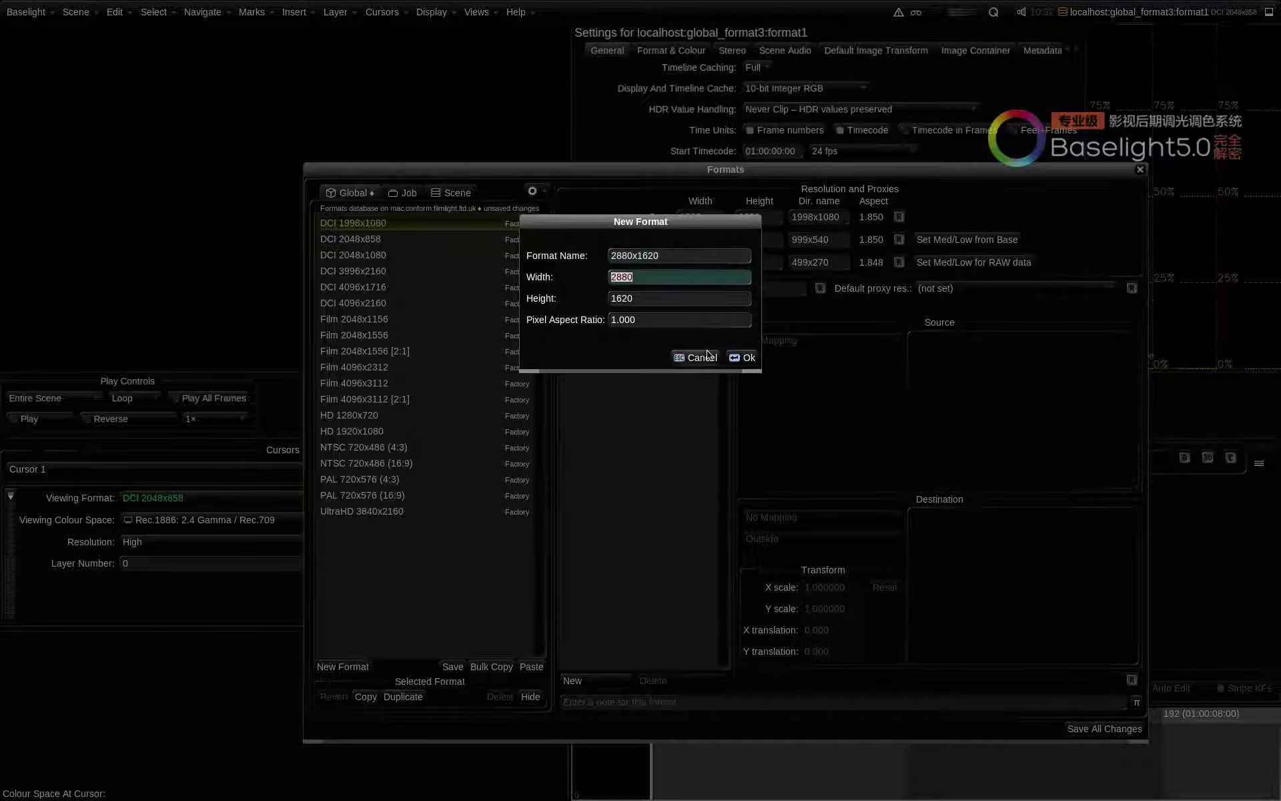
pyautogui.click(750, 358)
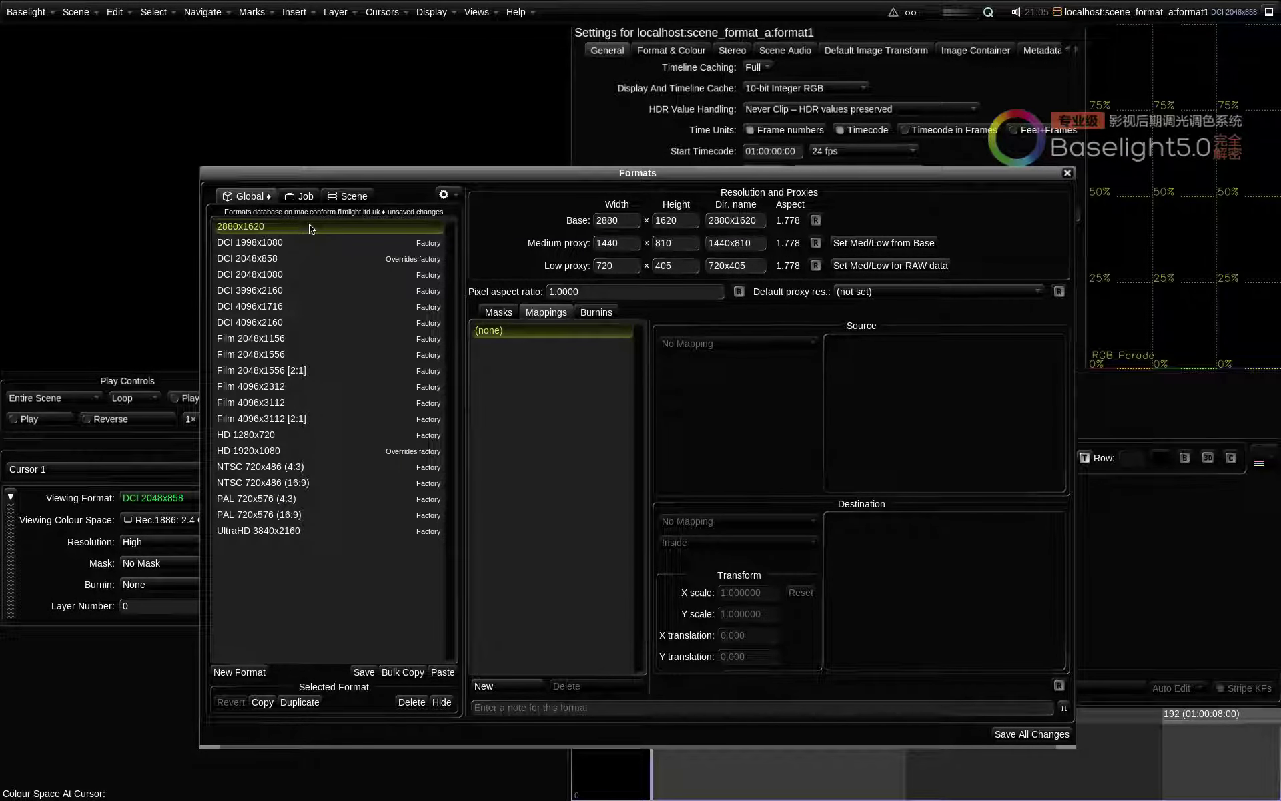
# - View the new-format settings and the Baselight machines offered for opening a formats database, cancelling both dialogs
pyautogui.click(239, 671)
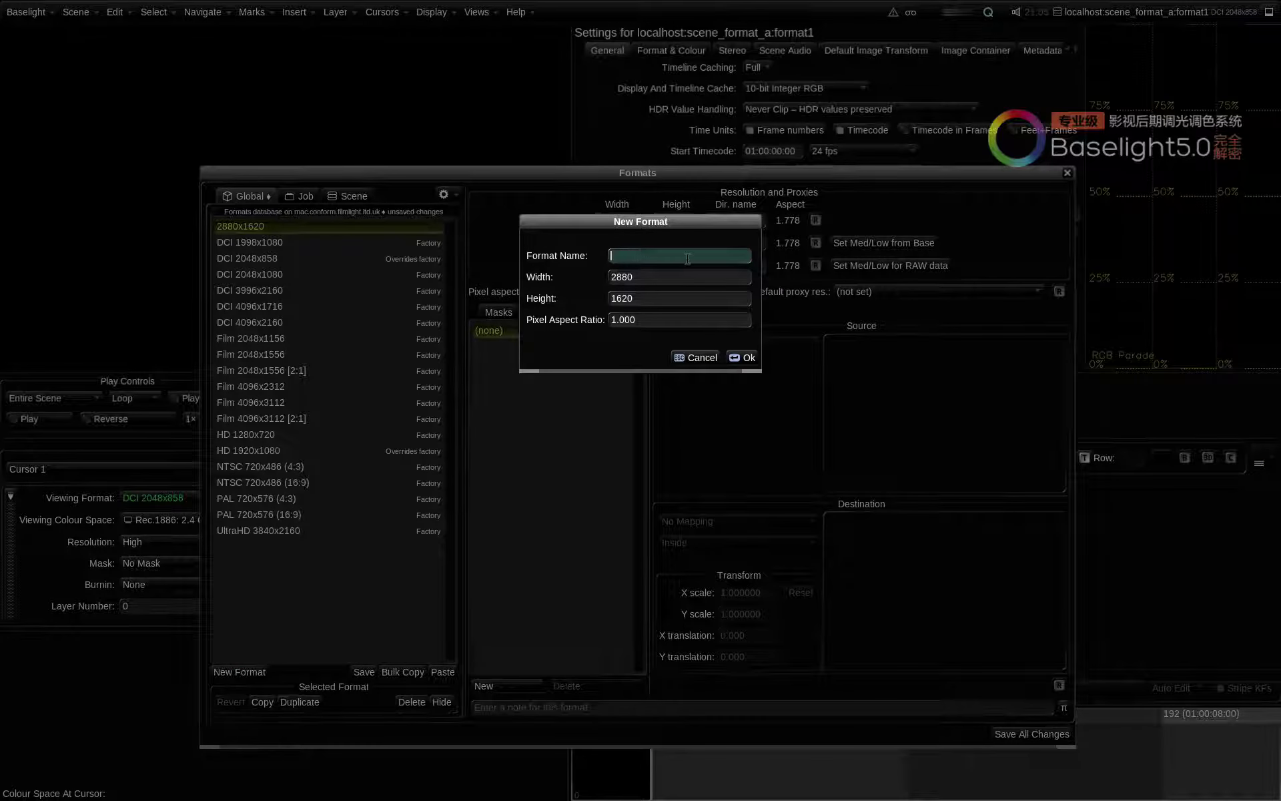
pyautogui.click(698, 357)
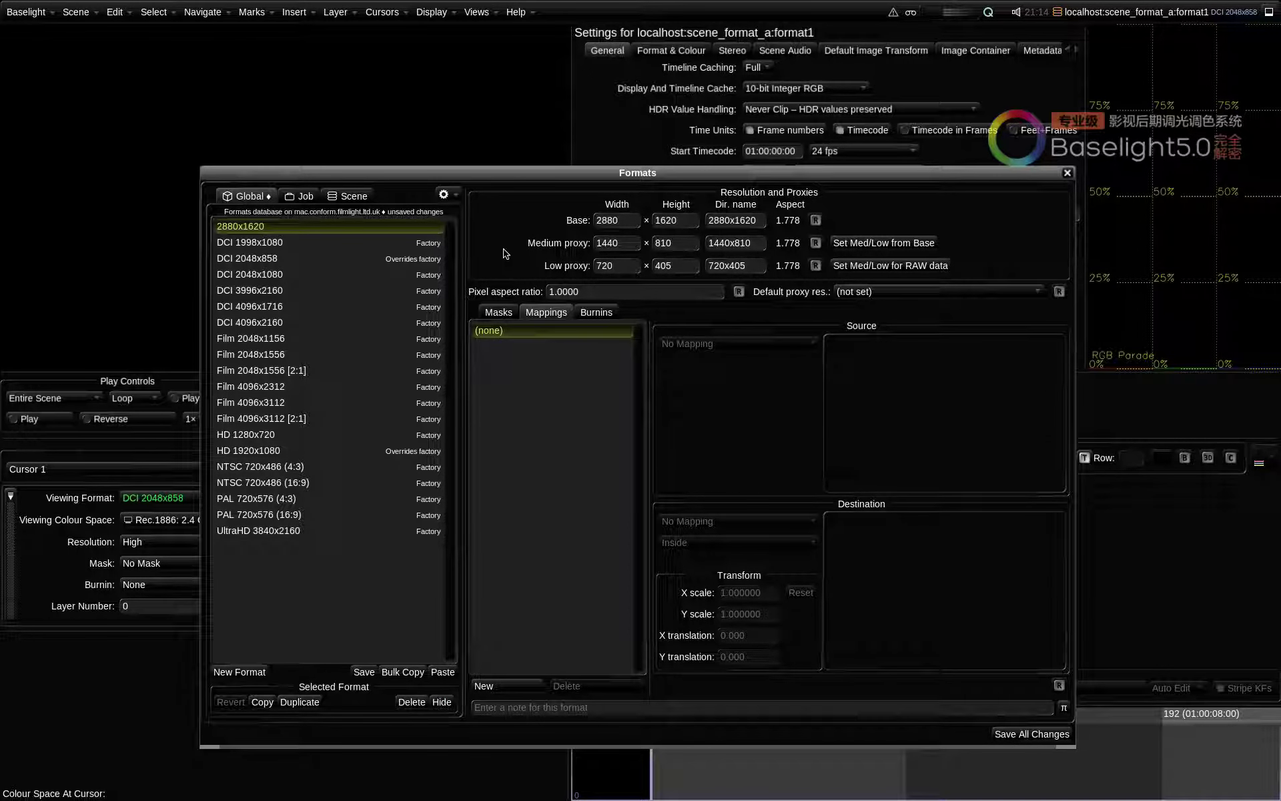
pyautogui.click(457, 197)
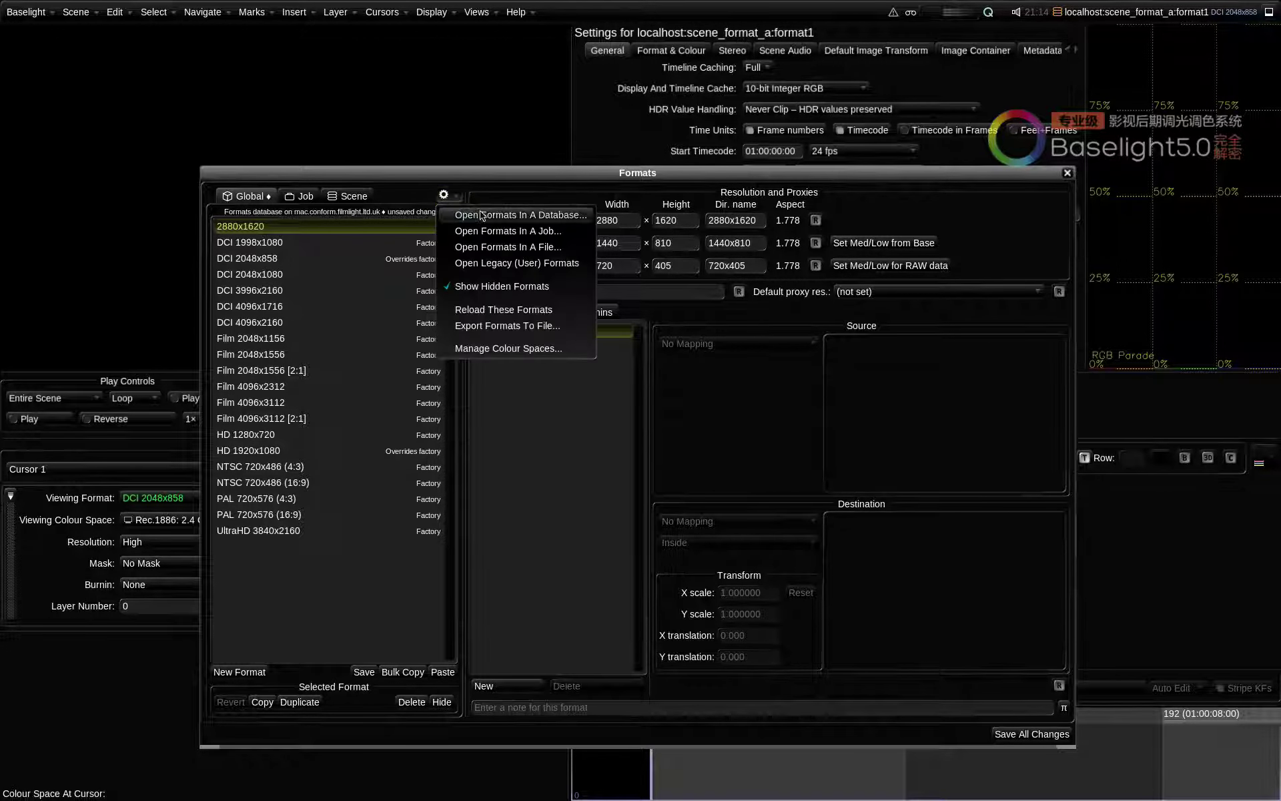
pyautogui.click(534, 215)
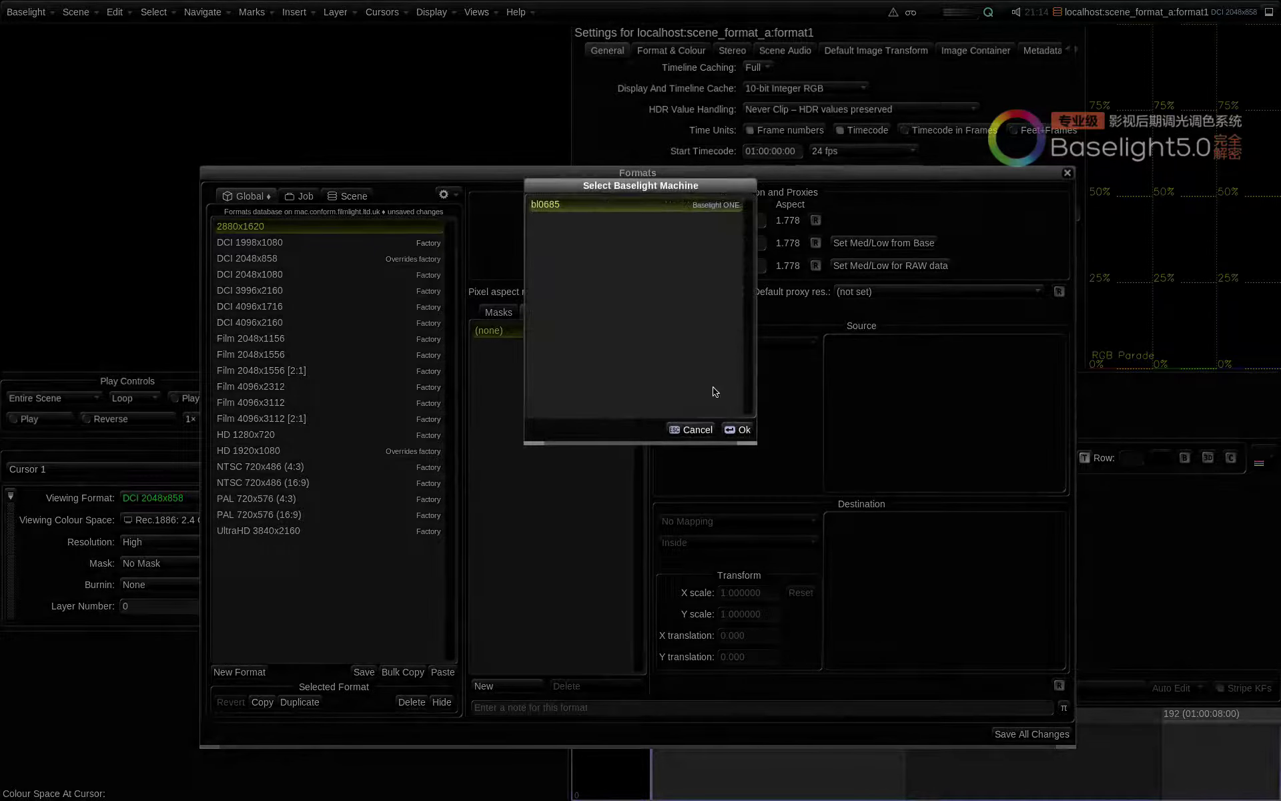
pyautogui.click(692, 429)
pyautogui.click(456, 195)
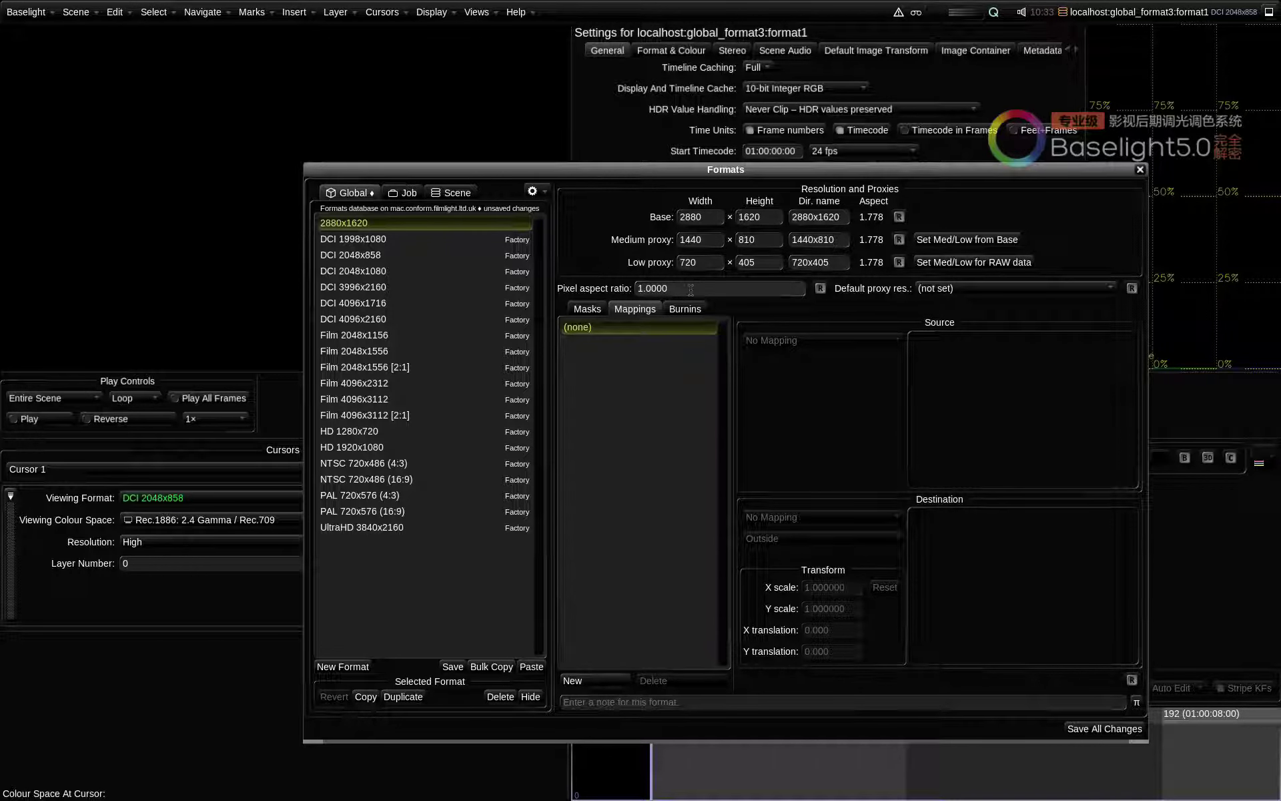
# - Add a mask named 2.39 to the 2880x1620 format and set its aspect ratio to 2.39
pyautogui.moveTo(691, 290); pyautogui.dragTo(602, 289)
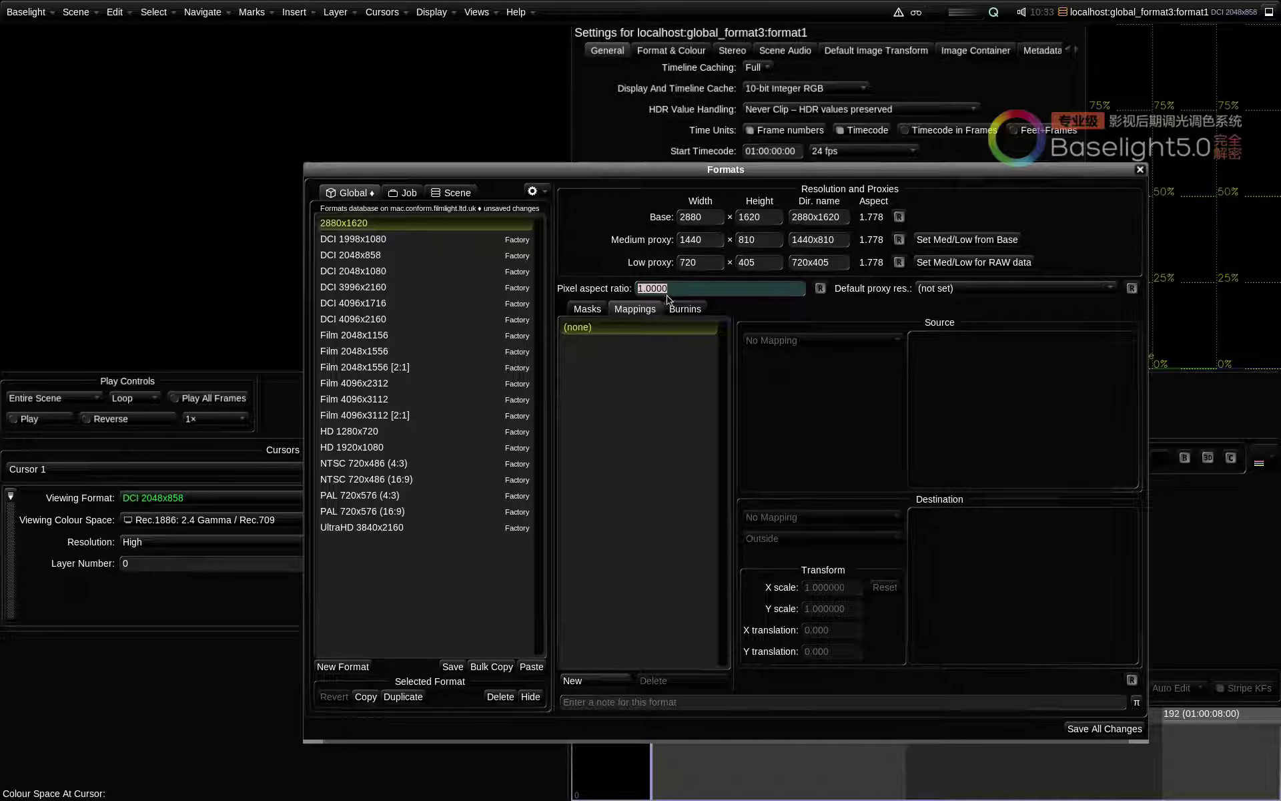
pyautogui.click(591, 311)
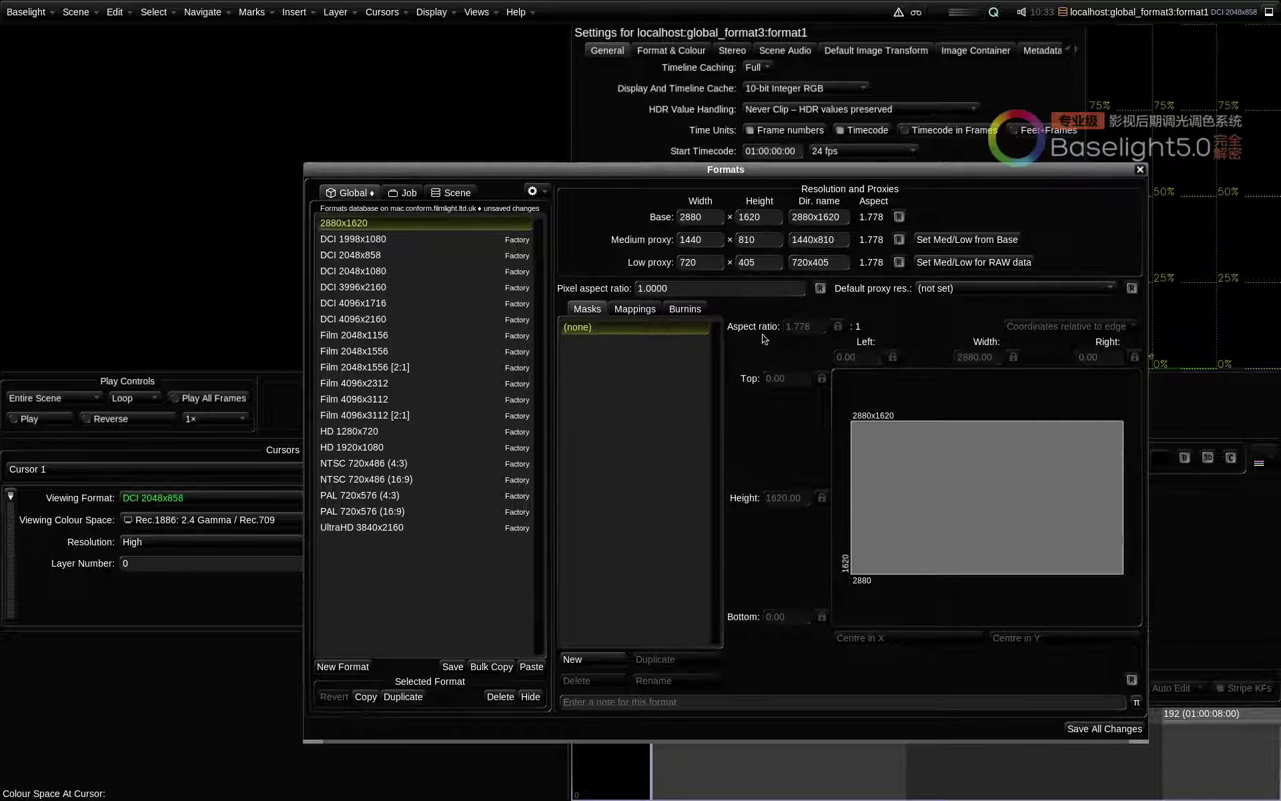
pyautogui.click(598, 659)
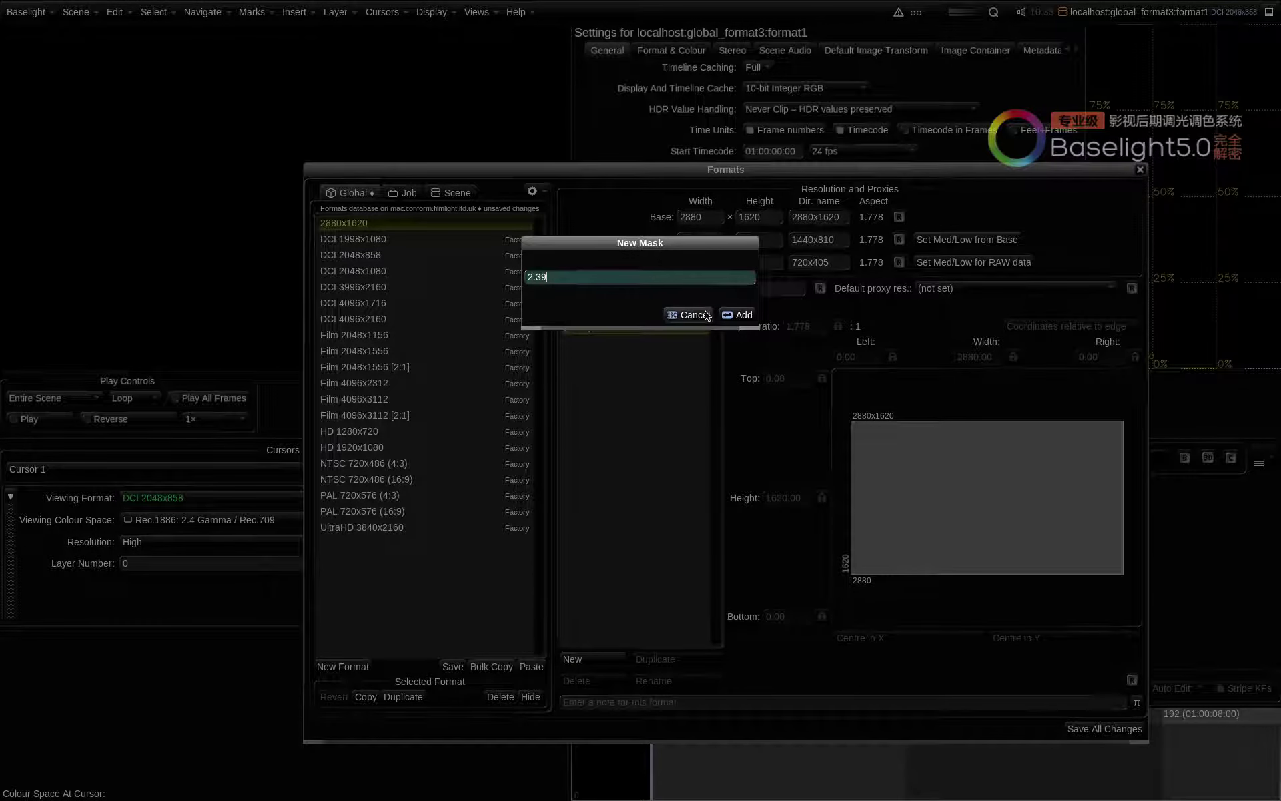
pyautogui.click(737, 315)
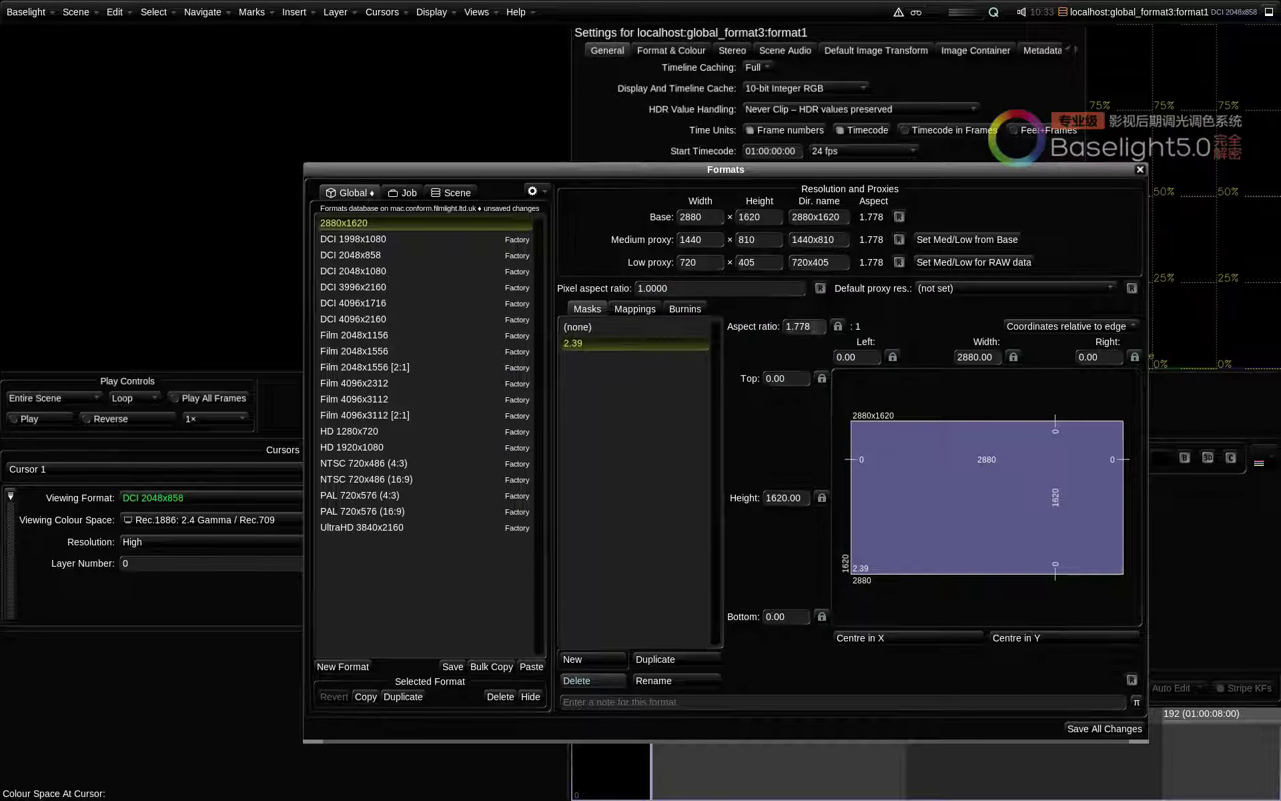
pyautogui.click(804, 327)
pyautogui.write('2.39')
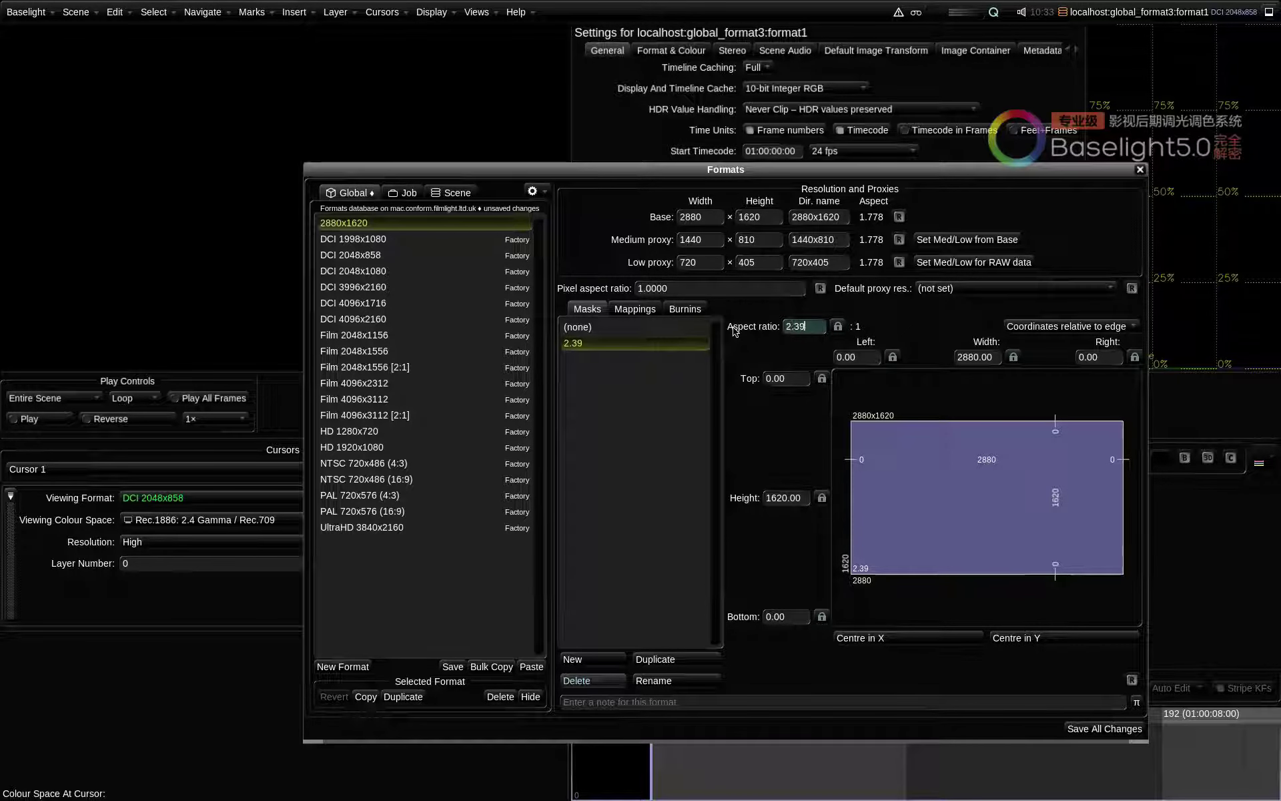
pyautogui.press('Return')
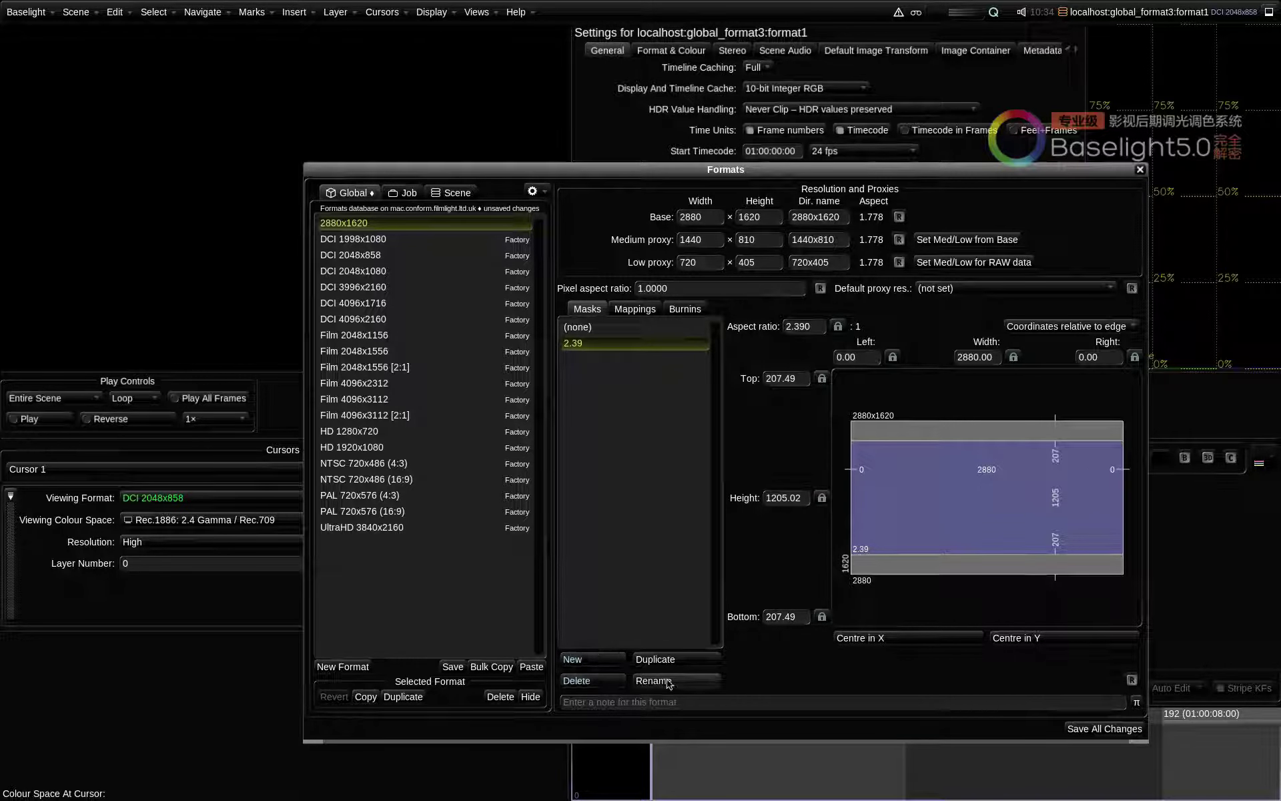
# - Add a mapping from the 2880x1620 format to DCI 2048x858
pyautogui.click(636, 310)
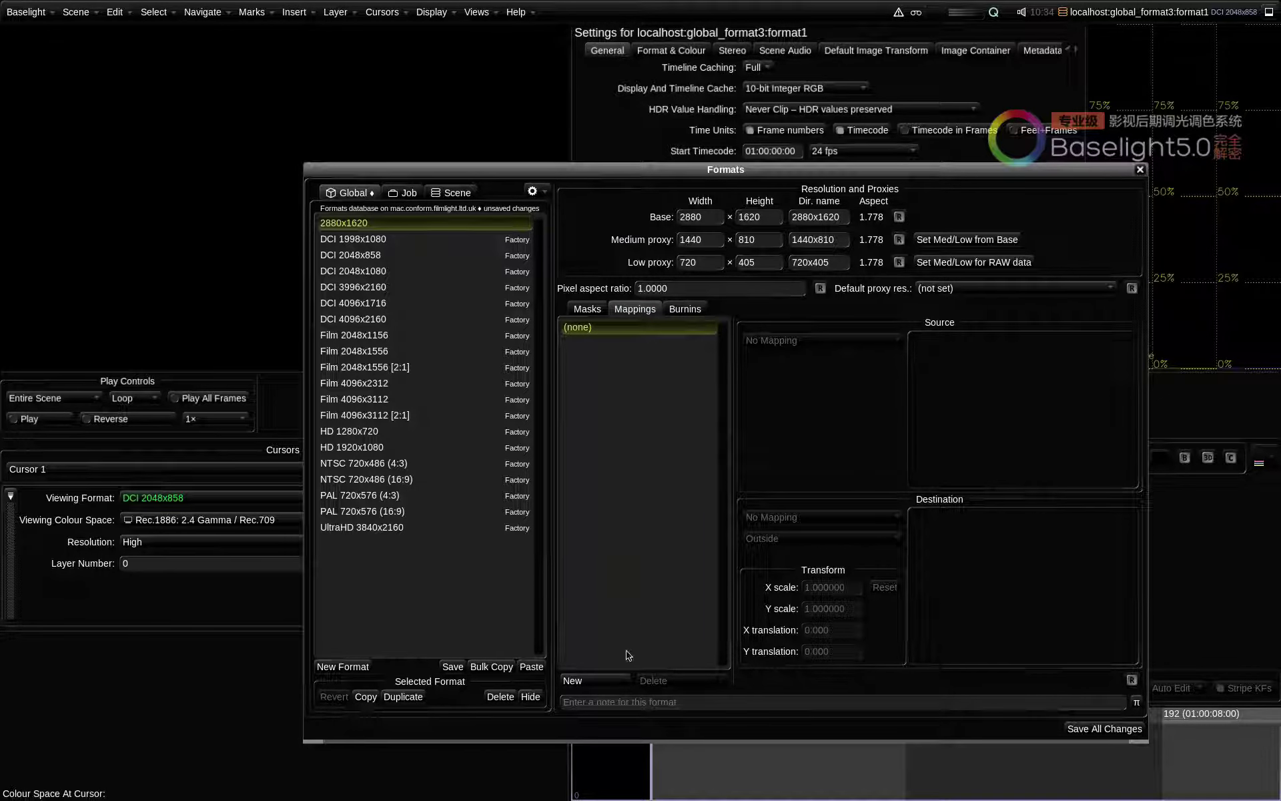
pyautogui.click(578, 681)
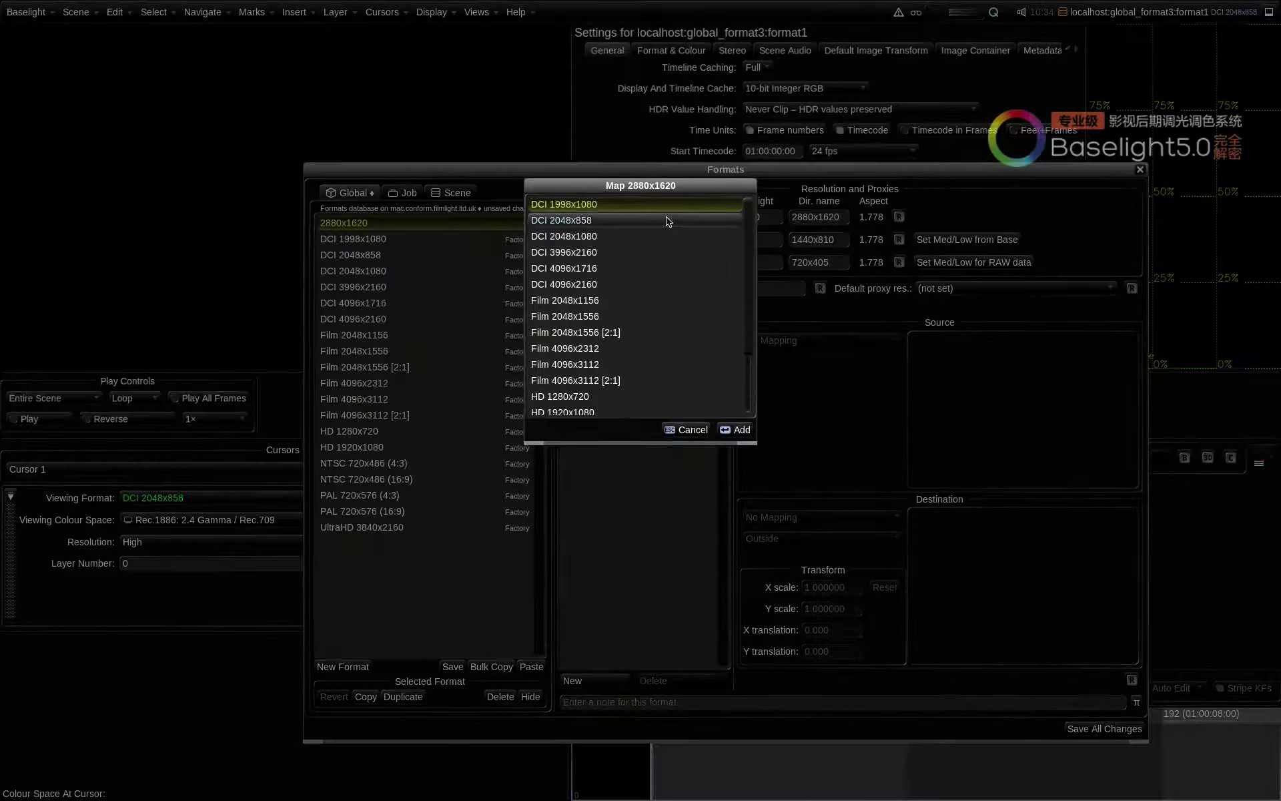
pyautogui.click(657, 221)
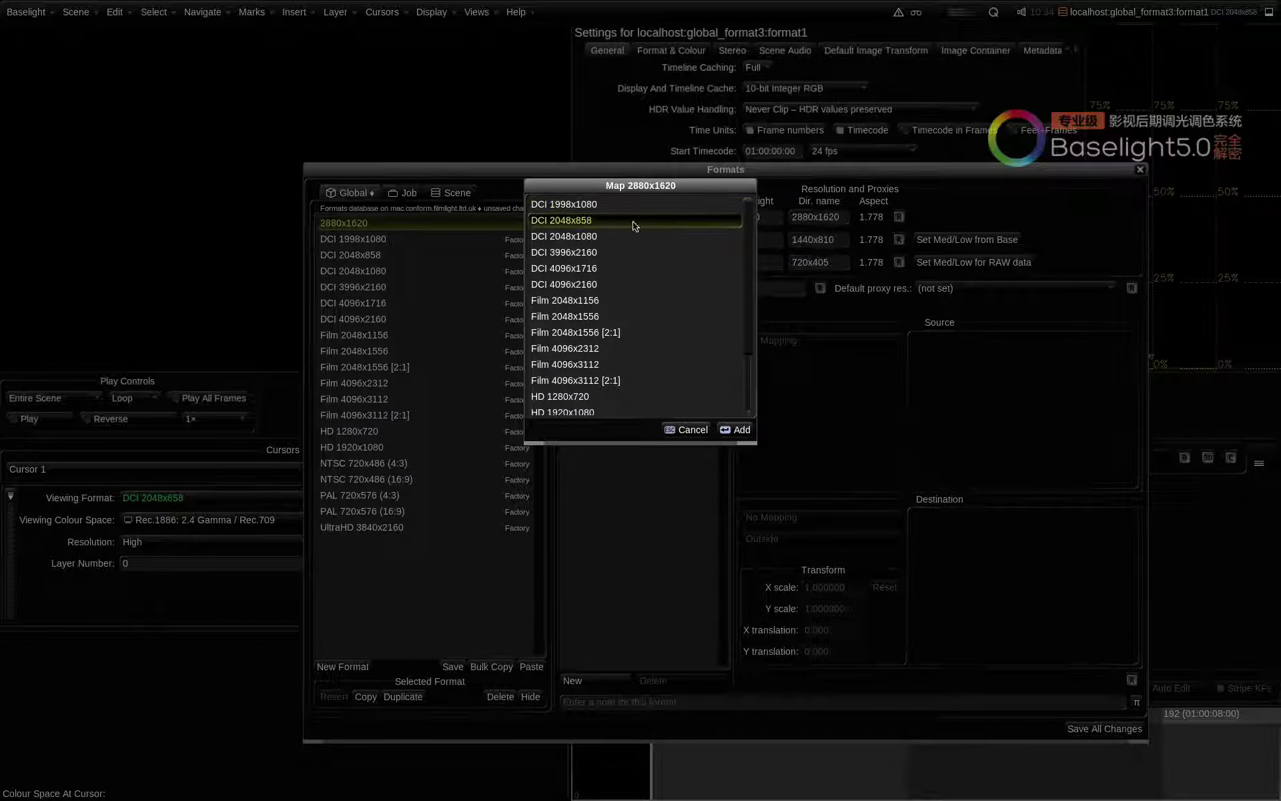
pyautogui.click(735, 431)
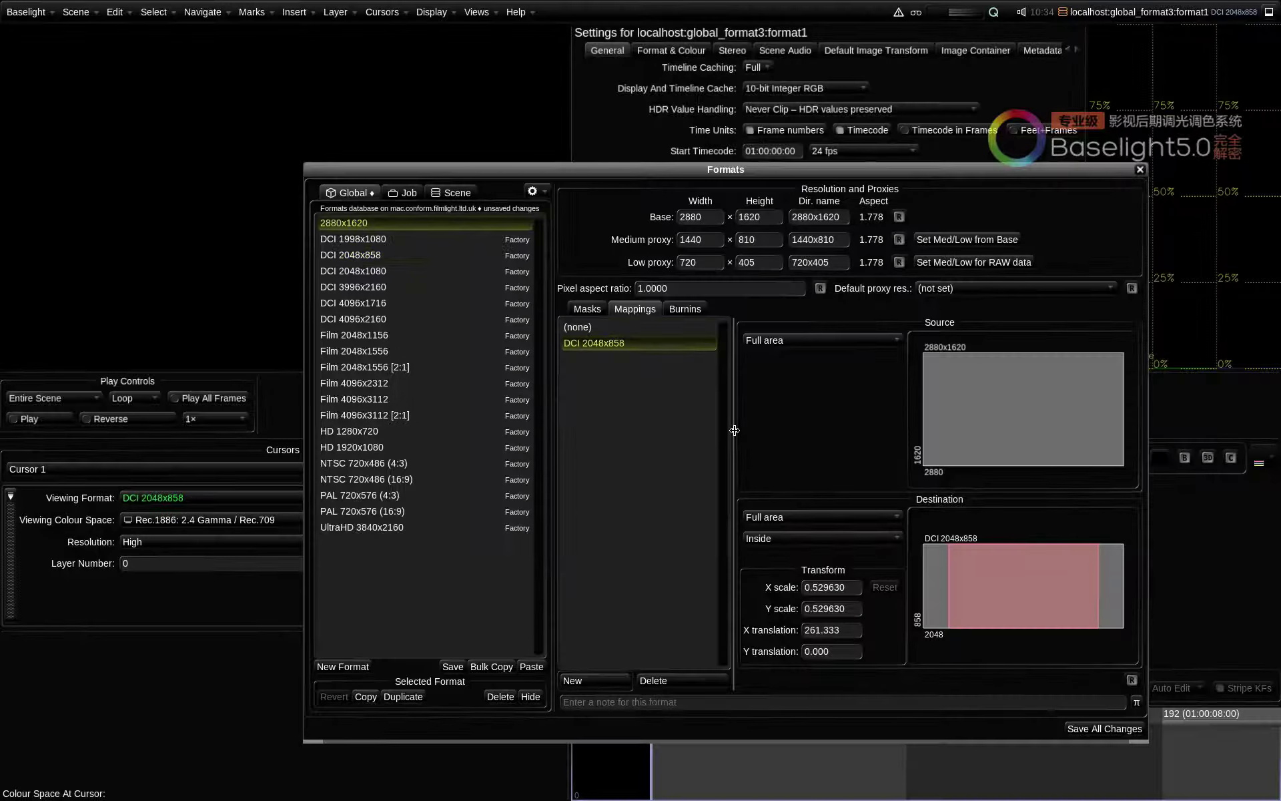
# - Try the Outside fit on the DCI 2048x858 mapping and restore Inside
pyautogui.click(883, 542)
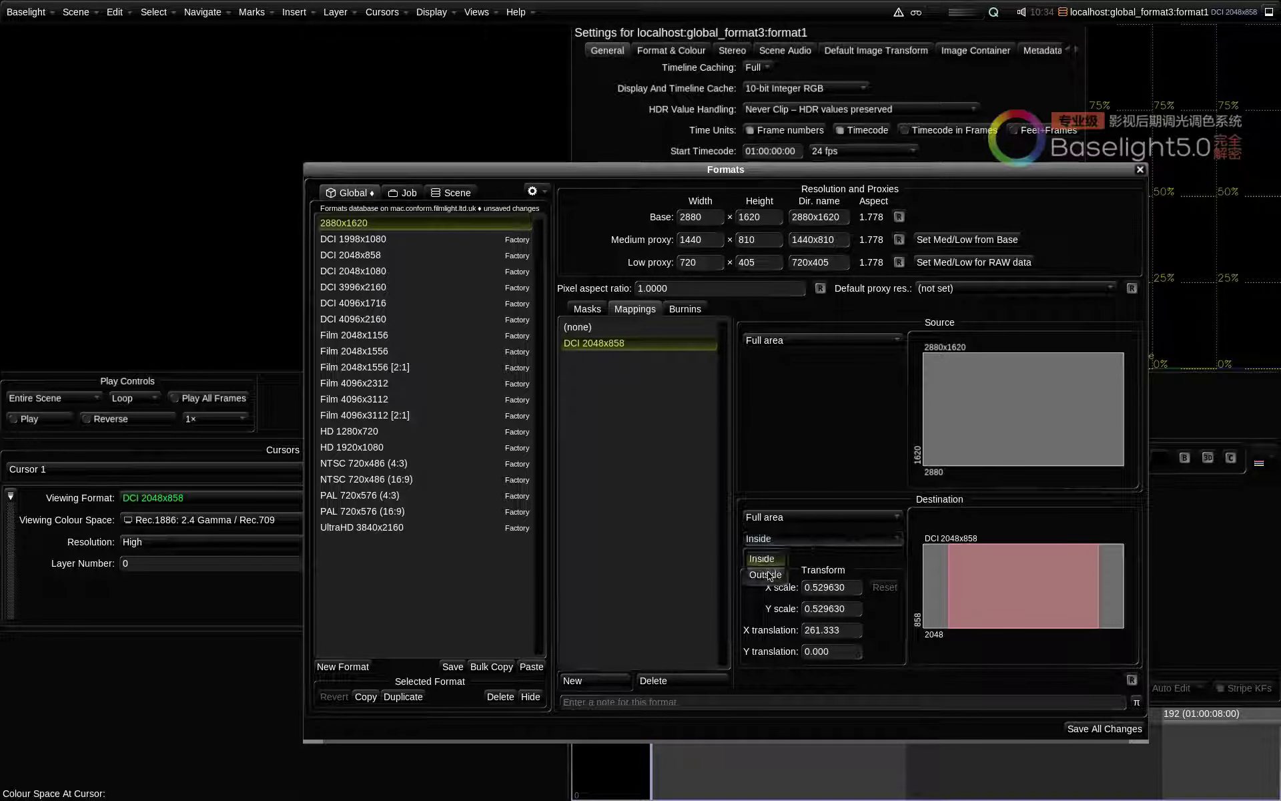
pyautogui.click(771, 575)
pyautogui.click(768, 539)
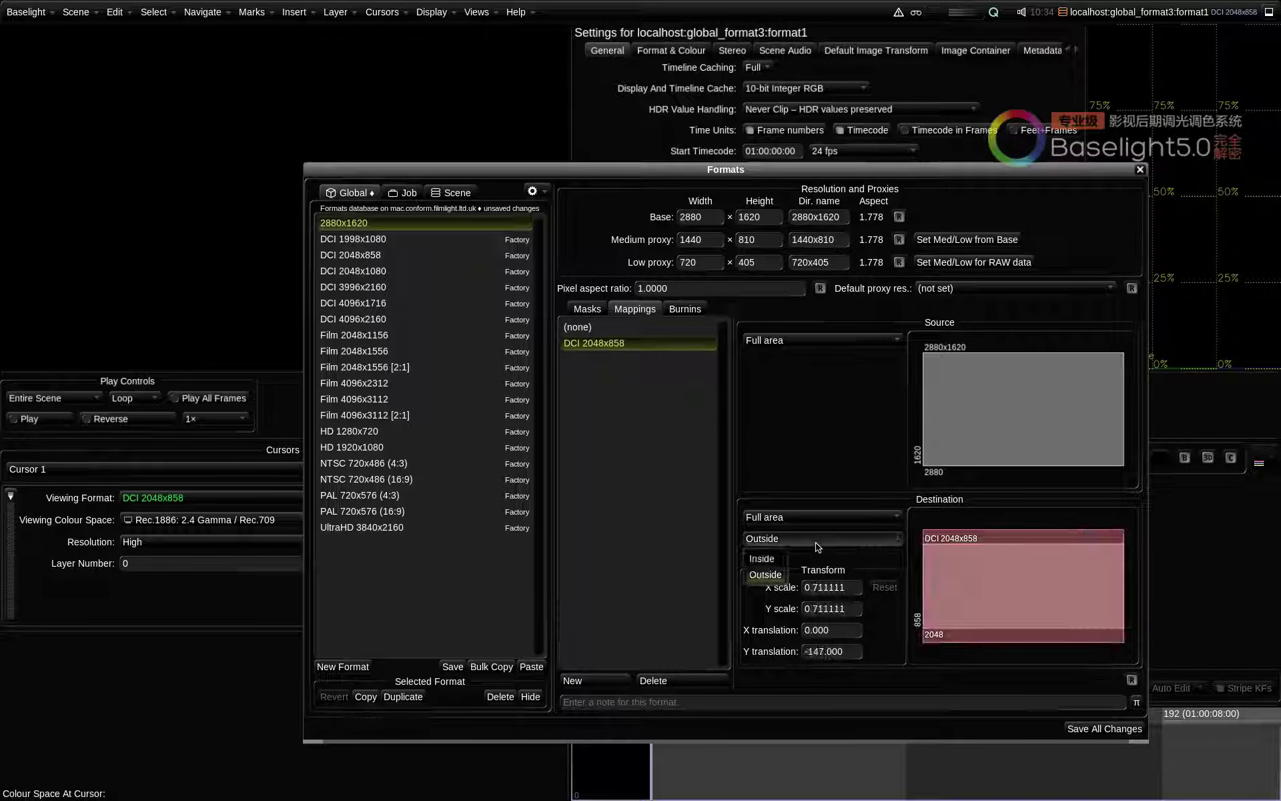
pyautogui.click(770, 560)
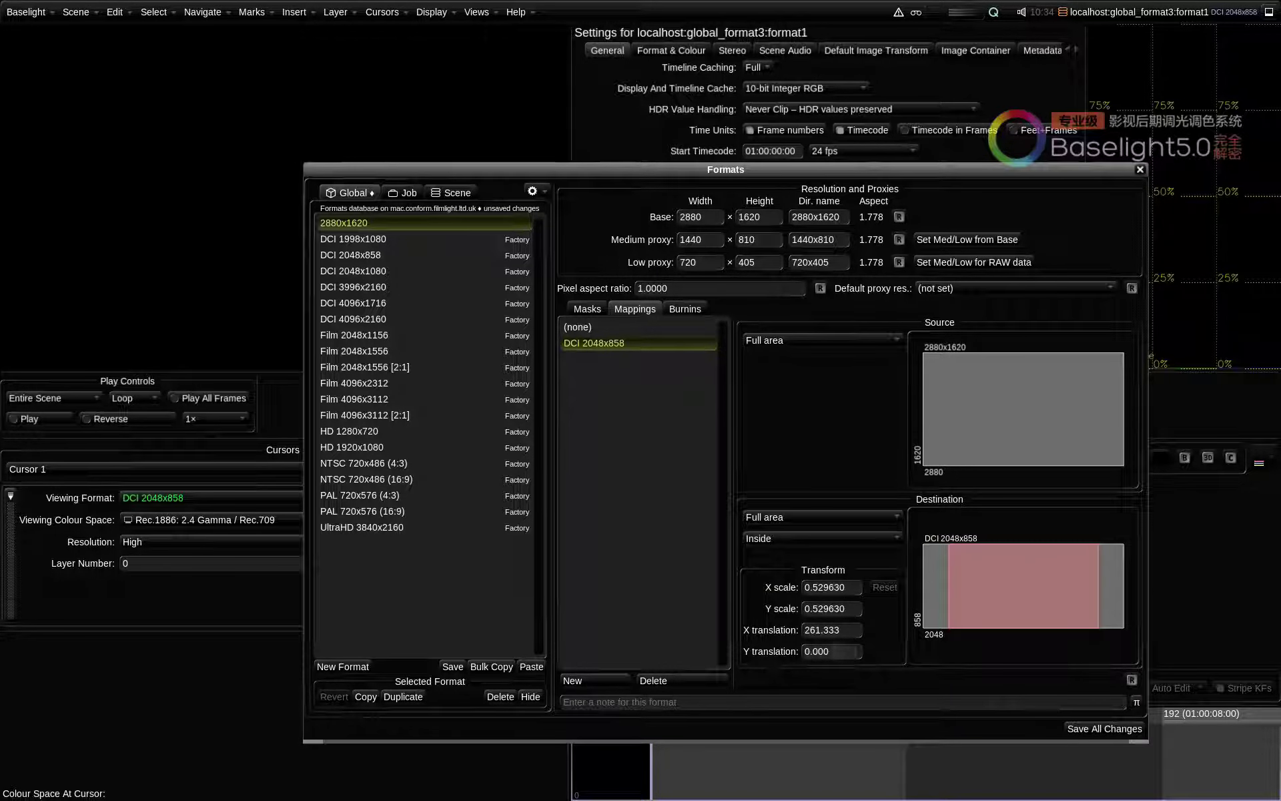
# - Try a Y translation of 400 on the DCI 2048x858 mapping and reset the transform
pyautogui.click(830, 649)
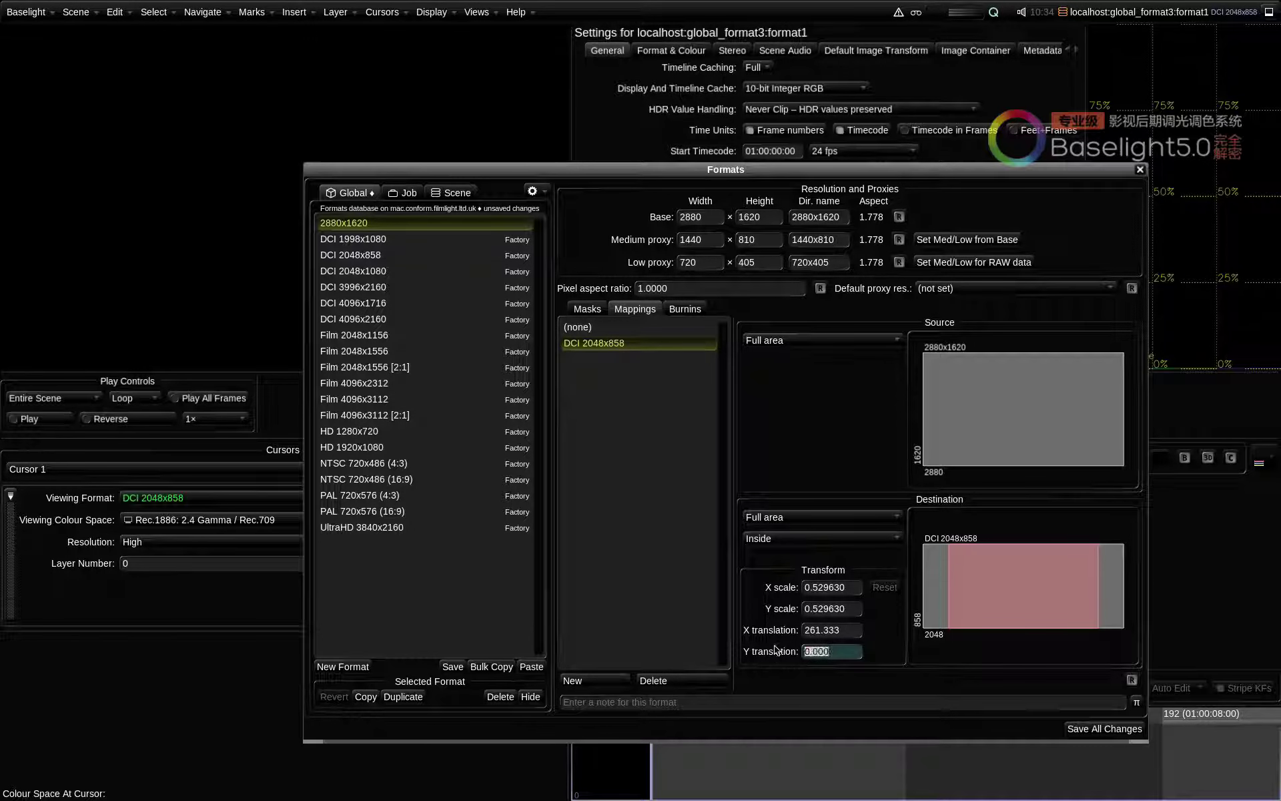
pyautogui.write('400')
pyautogui.press('Tab')
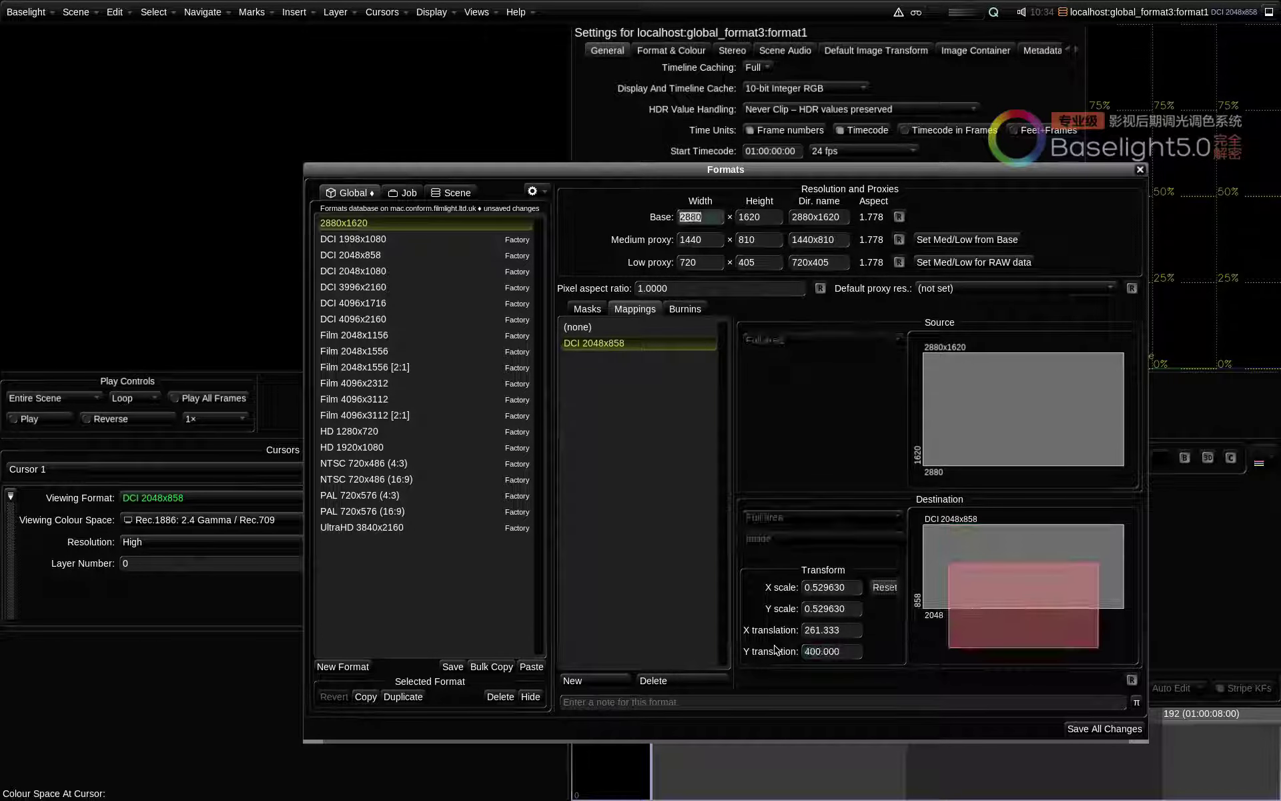
pyautogui.click(885, 587)
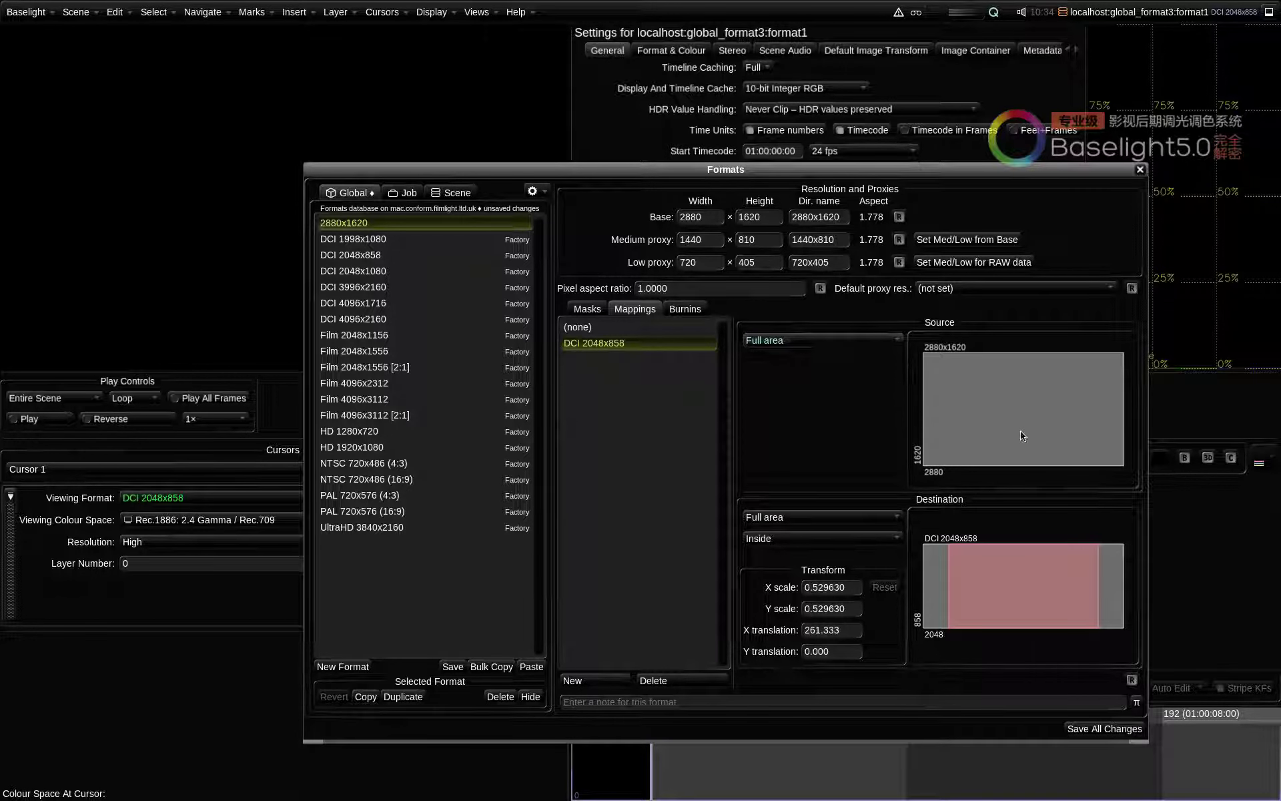
# - Try the 2.39 mask as the mapping's source area, check the Inside and Outside fit options, and restore Full area
pyautogui.click(590, 311)
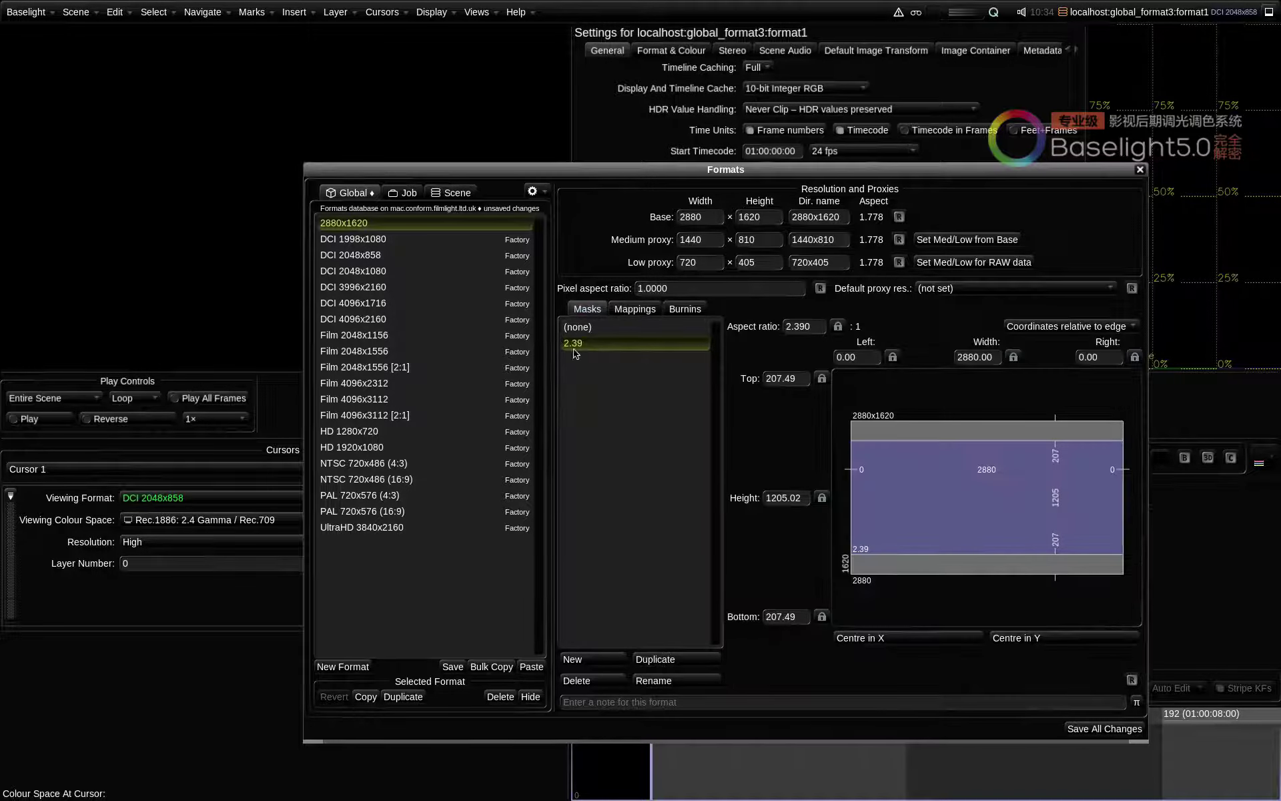
pyautogui.click(635, 309)
pyautogui.click(767, 340)
pyautogui.click(769, 379)
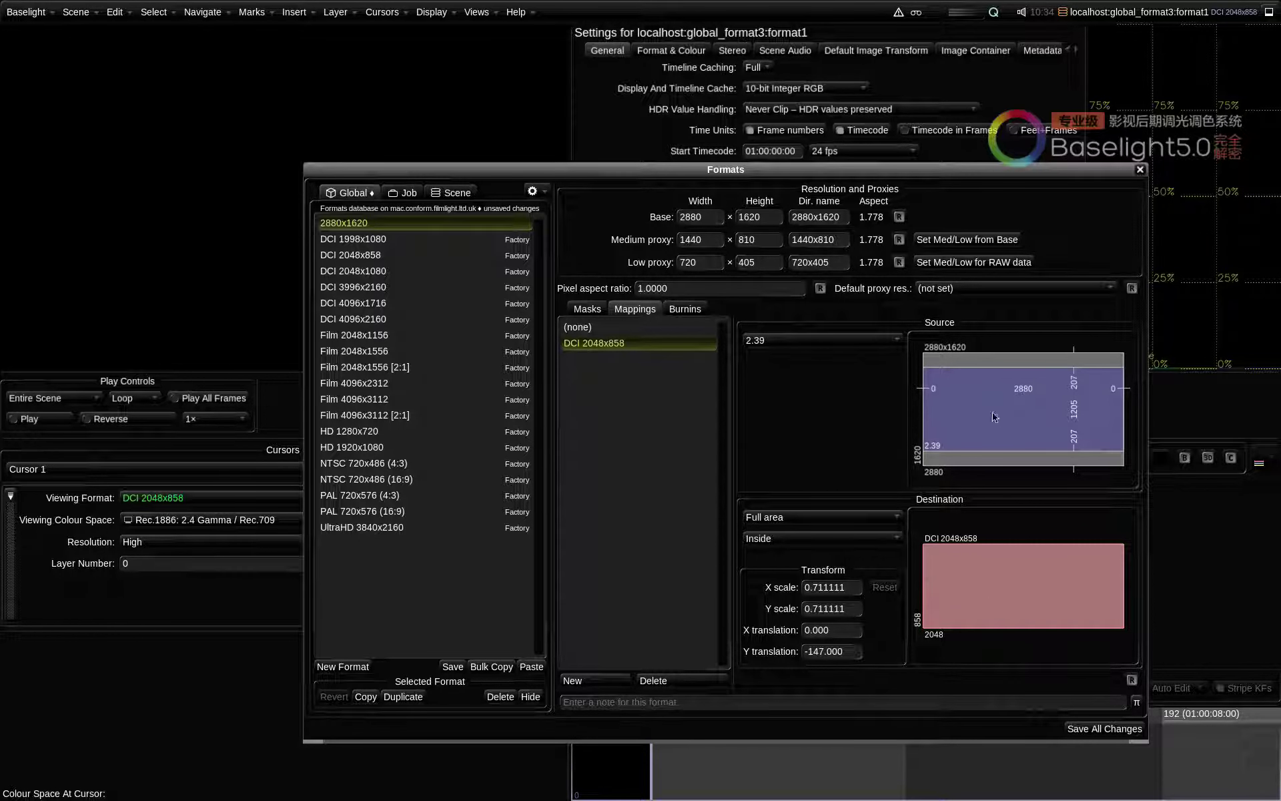
pyautogui.click(808, 539)
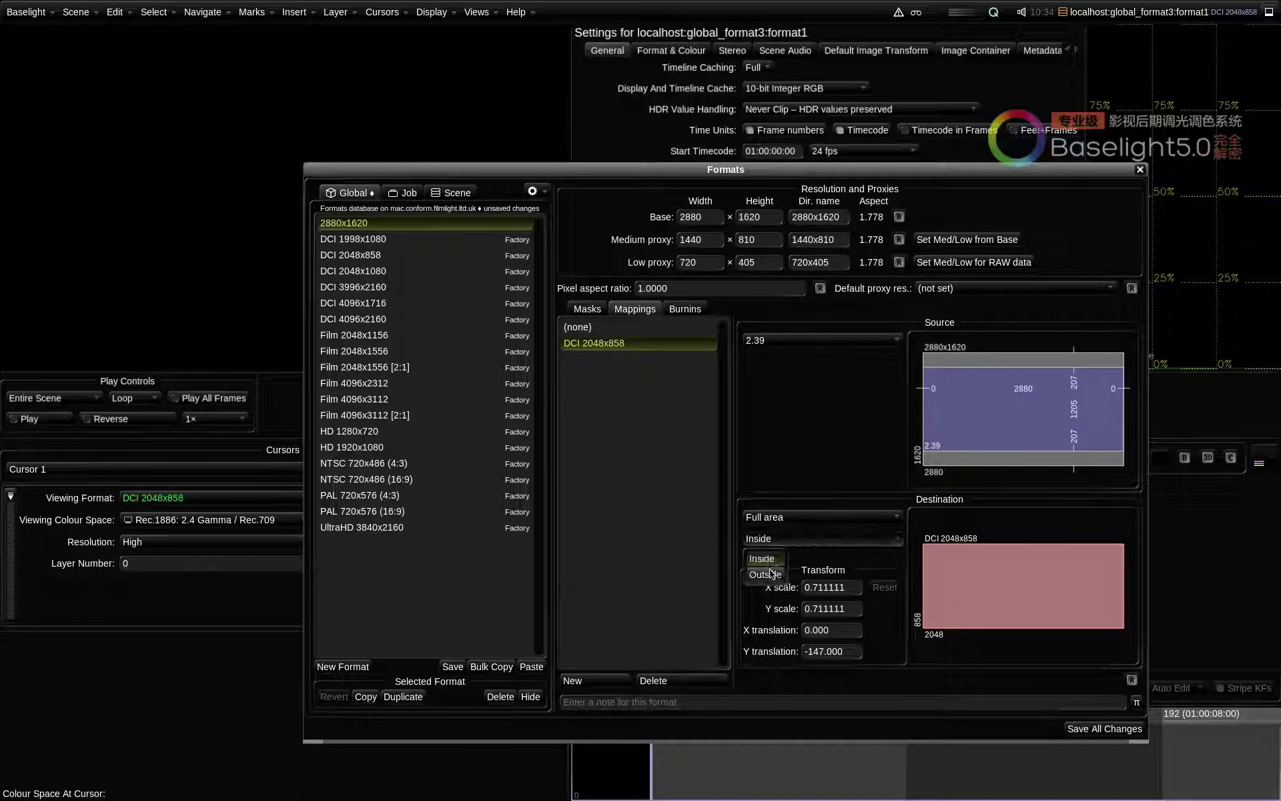
pyautogui.click(776, 564)
pyautogui.click(800, 538)
pyautogui.click(774, 549)
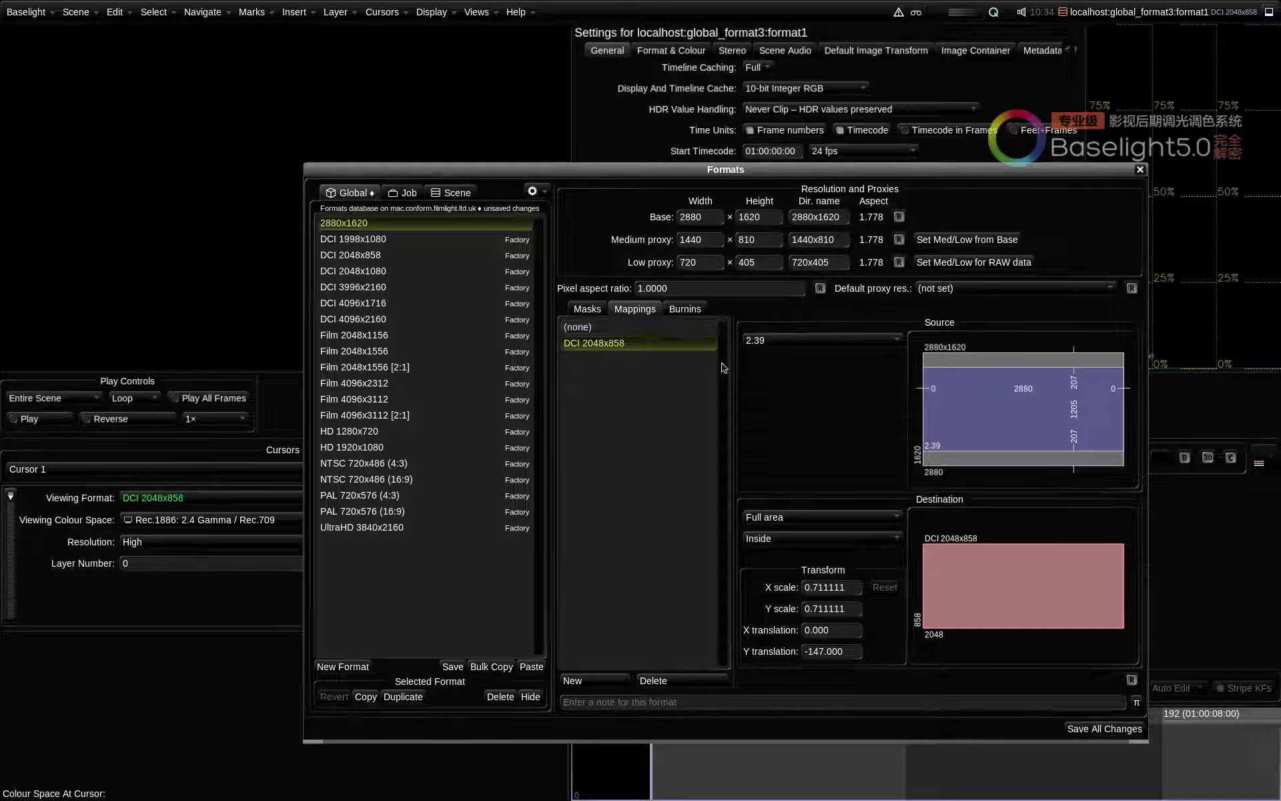
pyautogui.click(769, 340)
pyautogui.click(774, 359)
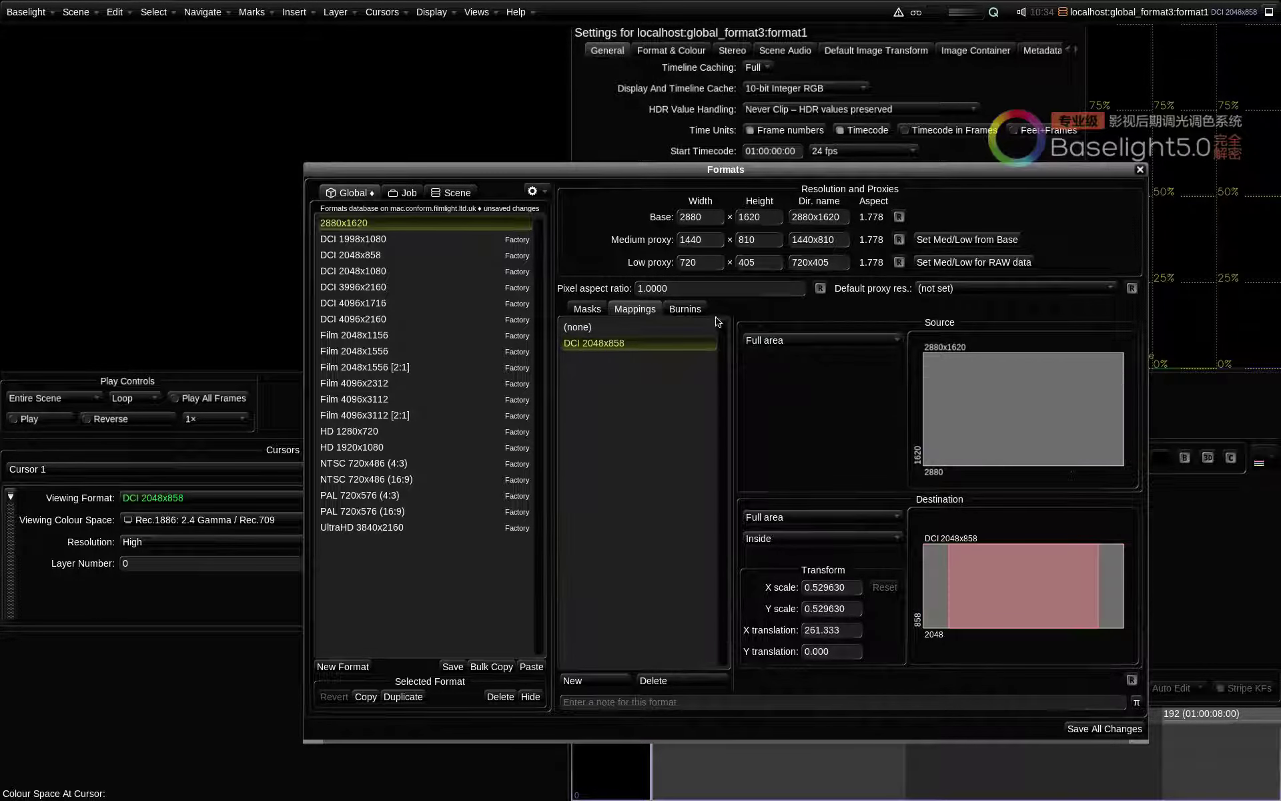
# - Create a new burnin named "2880x1620 burnin" for the 2880x1620 format
pyautogui.click(686, 310)
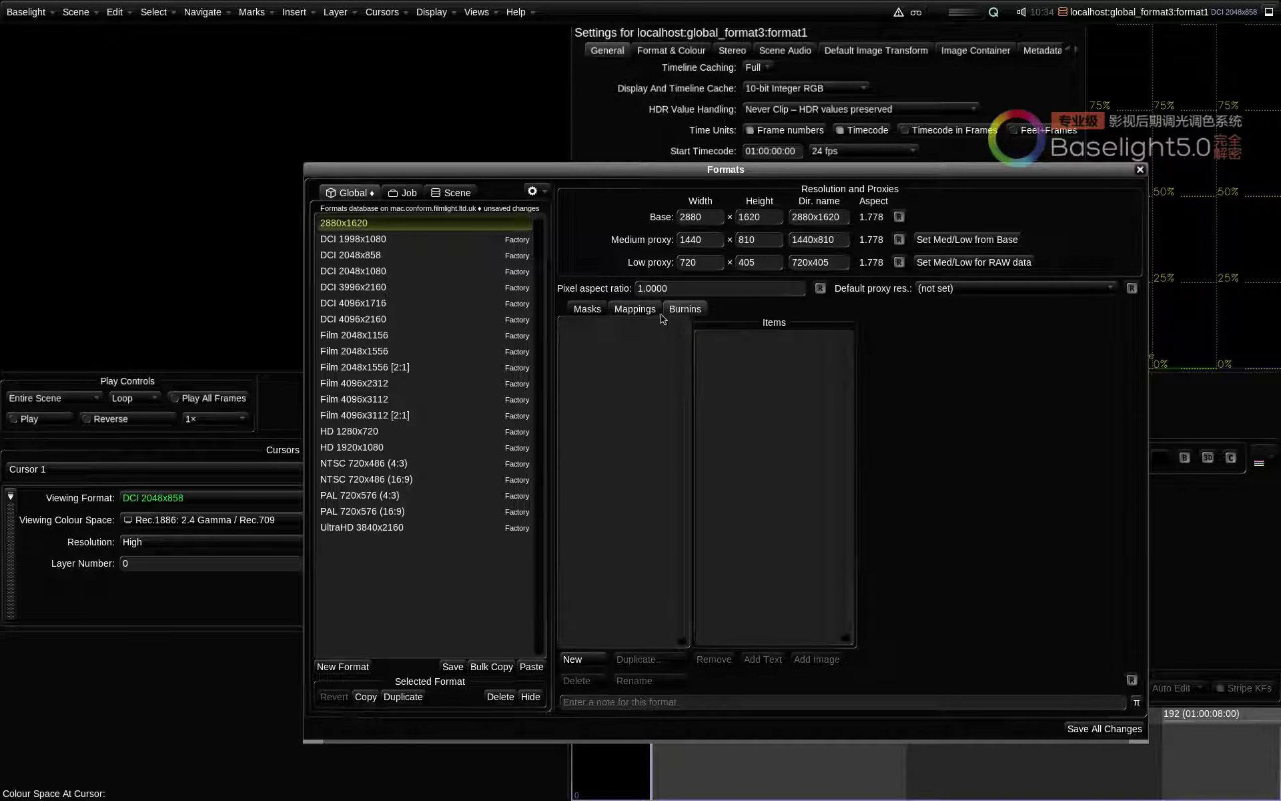
pyautogui.click(590, 659)
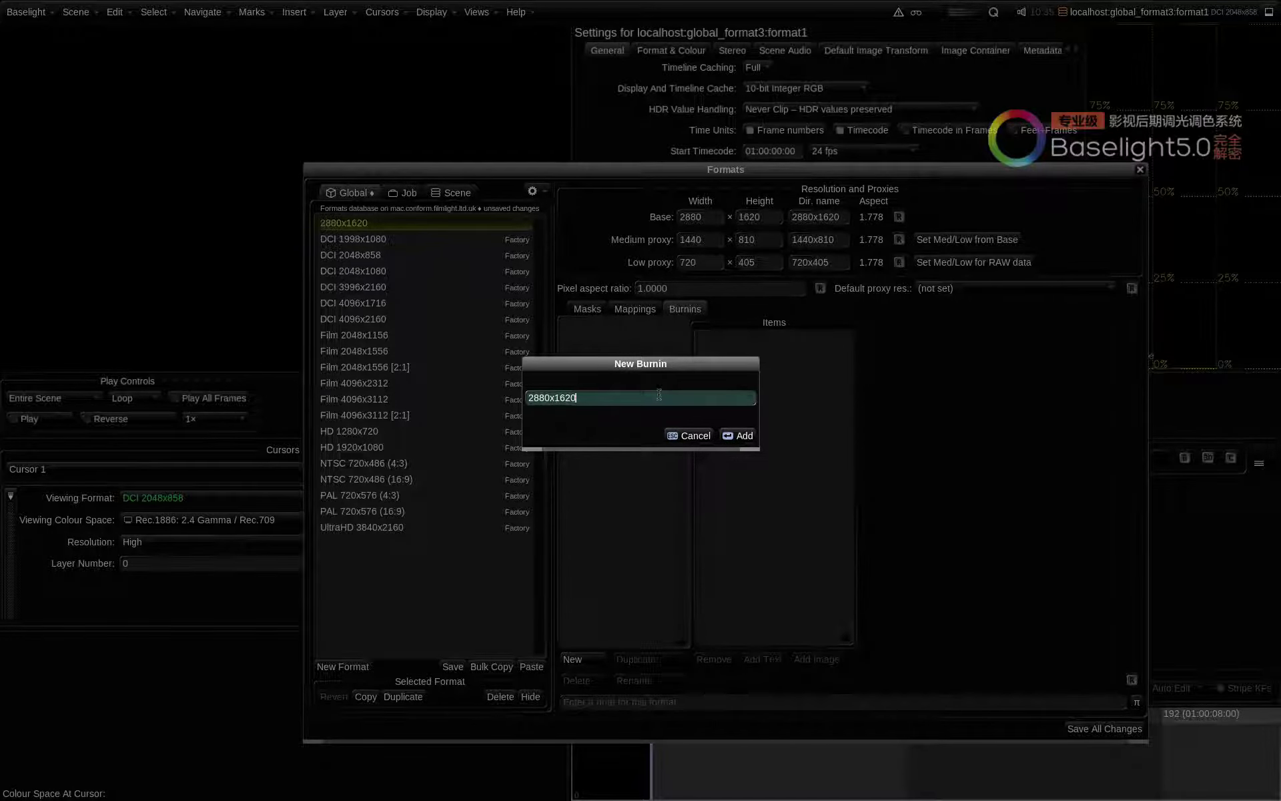
pyautogui.write('2880x1620 burnin')
pyautogui.click(739, 435)
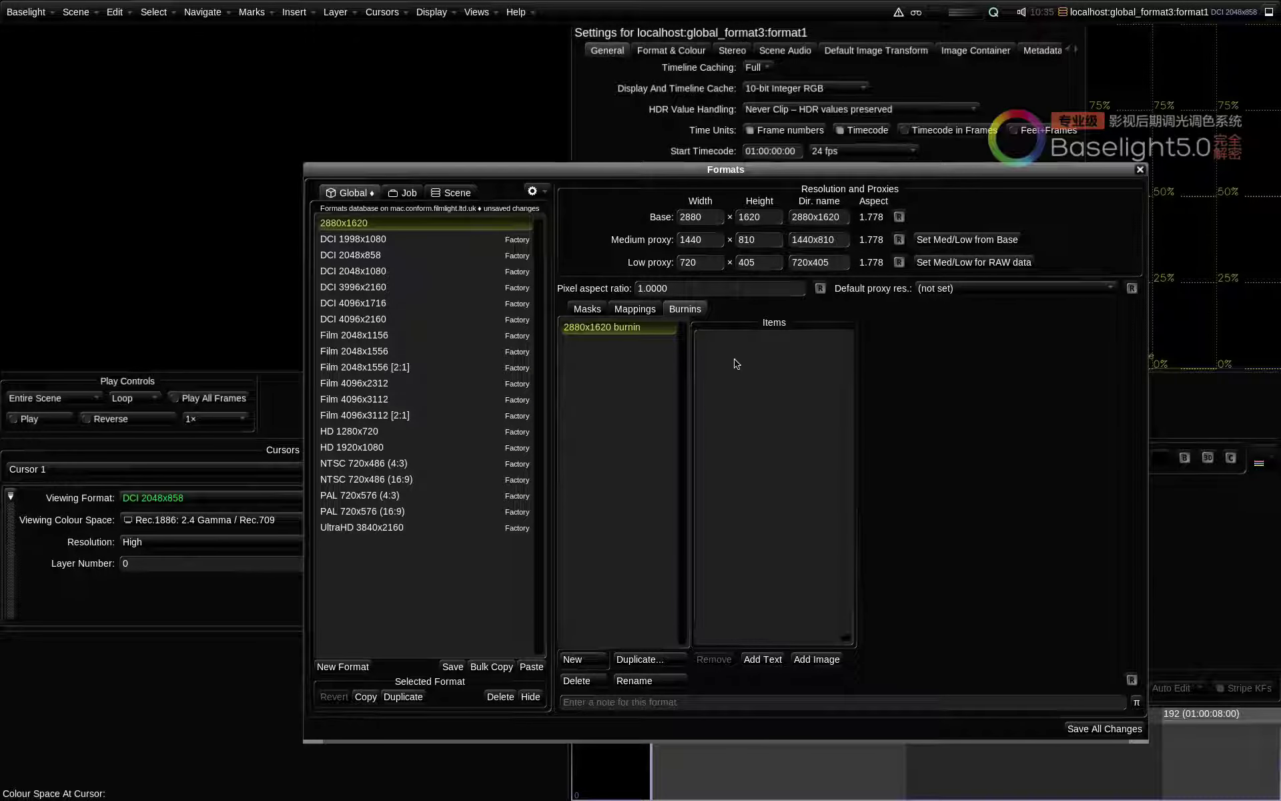
# - Add a text item to the 2880x1620 burnin and replace its text with the file resolution variable
pyautogui.click(768, 659)
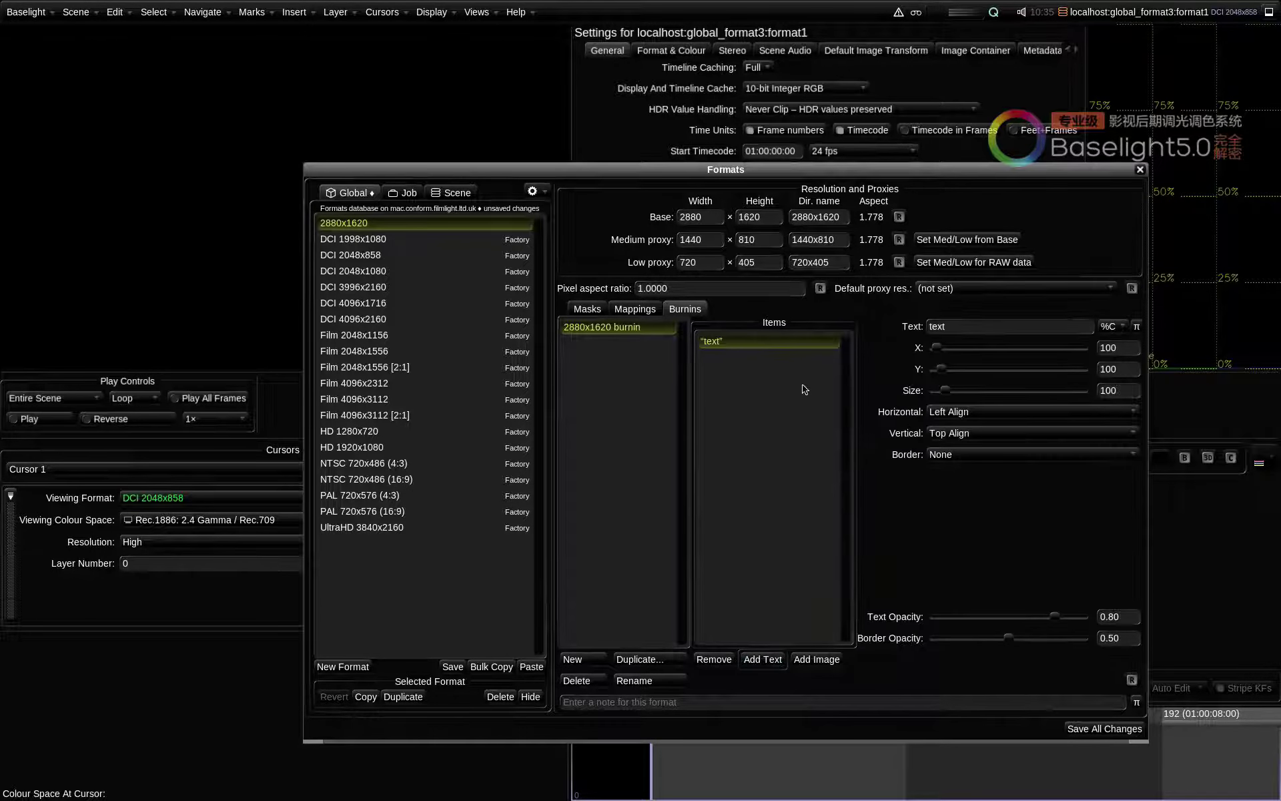
pyautogui.doubleClick(977, 324)
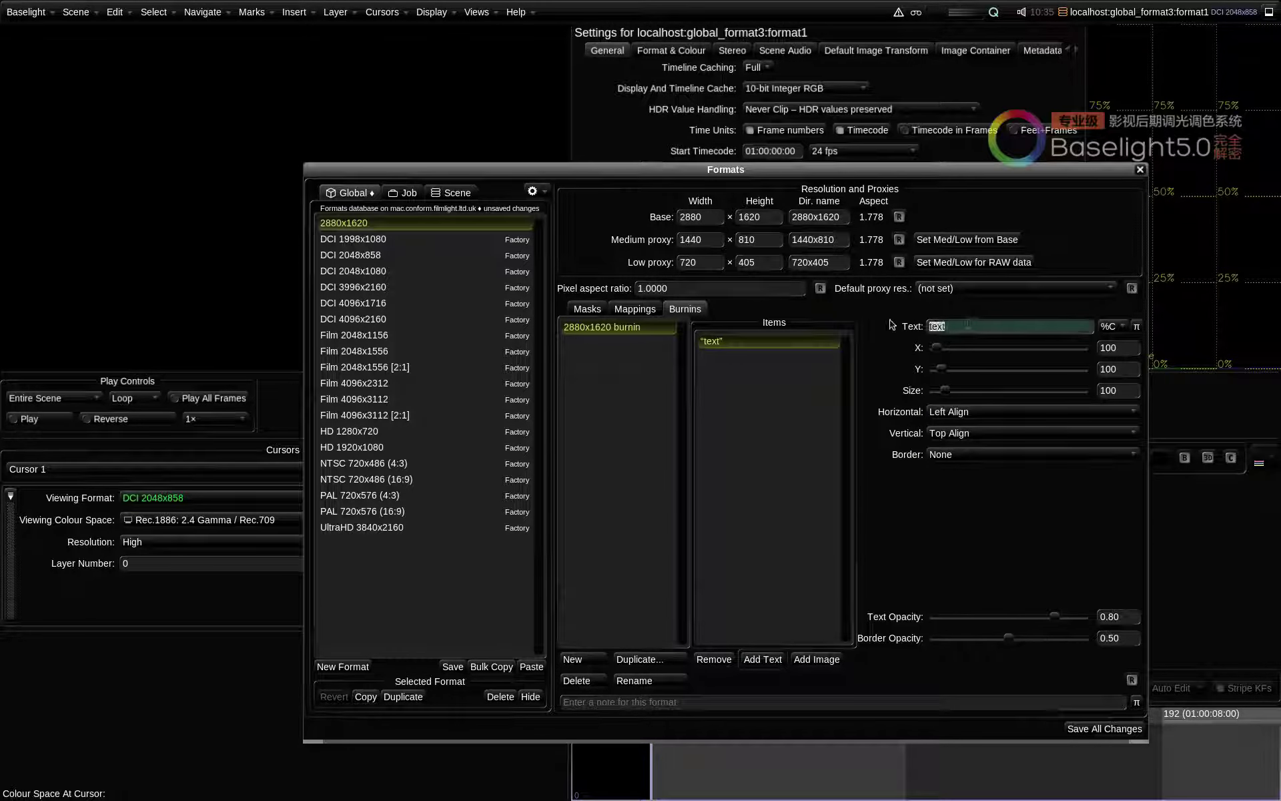
pyautogui.press('BackSpace')
pyautogui.click(1110, 326)
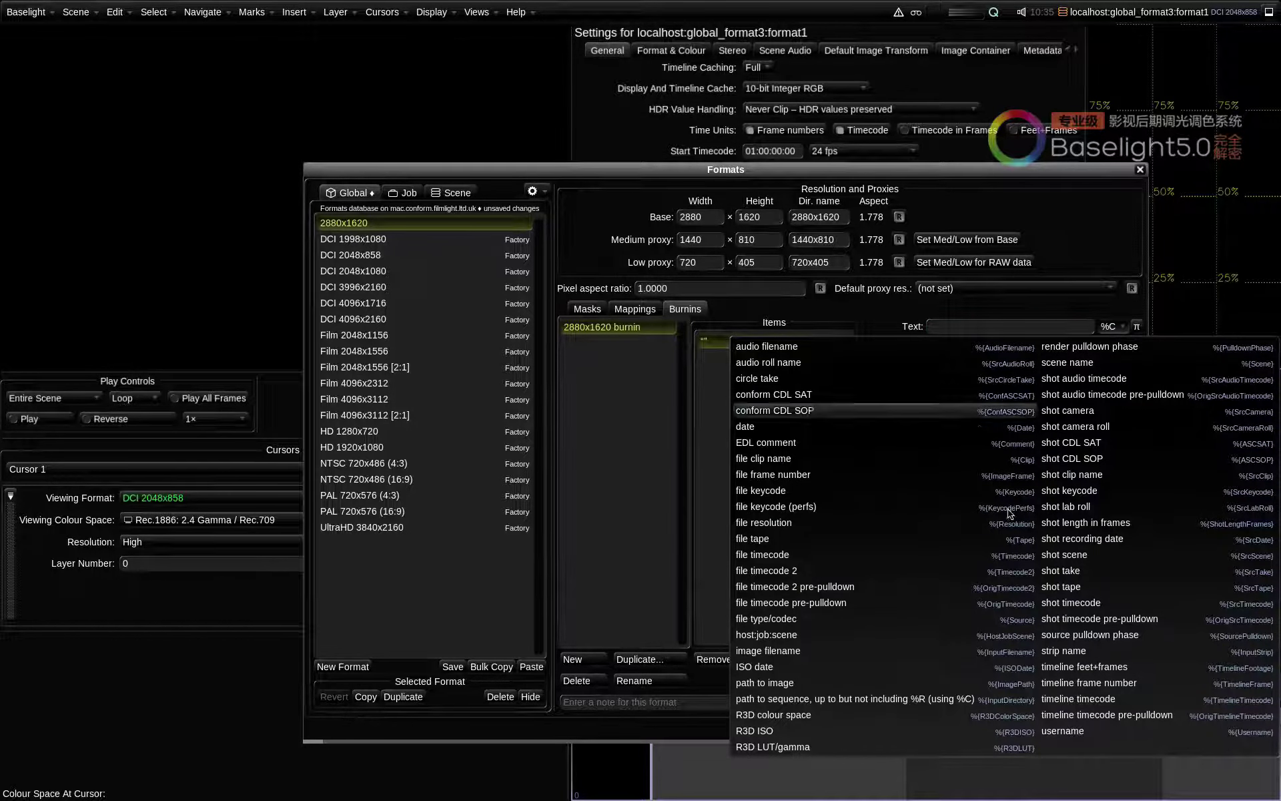
pyautogui.click(836, 523)
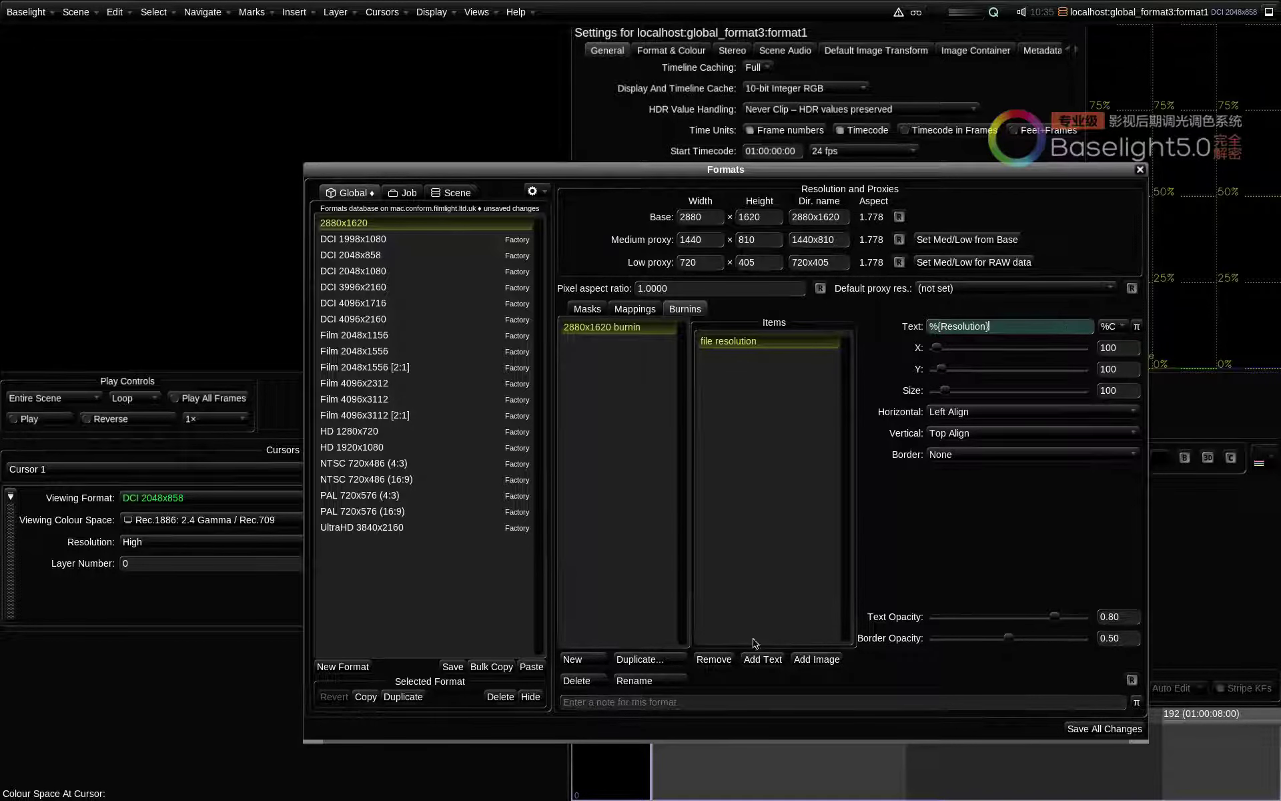
# - Add a second text item to the burnin and replace its text with the file timecode variable
pyautogui.click(763, 659)
pyautogui.click(963, 326)
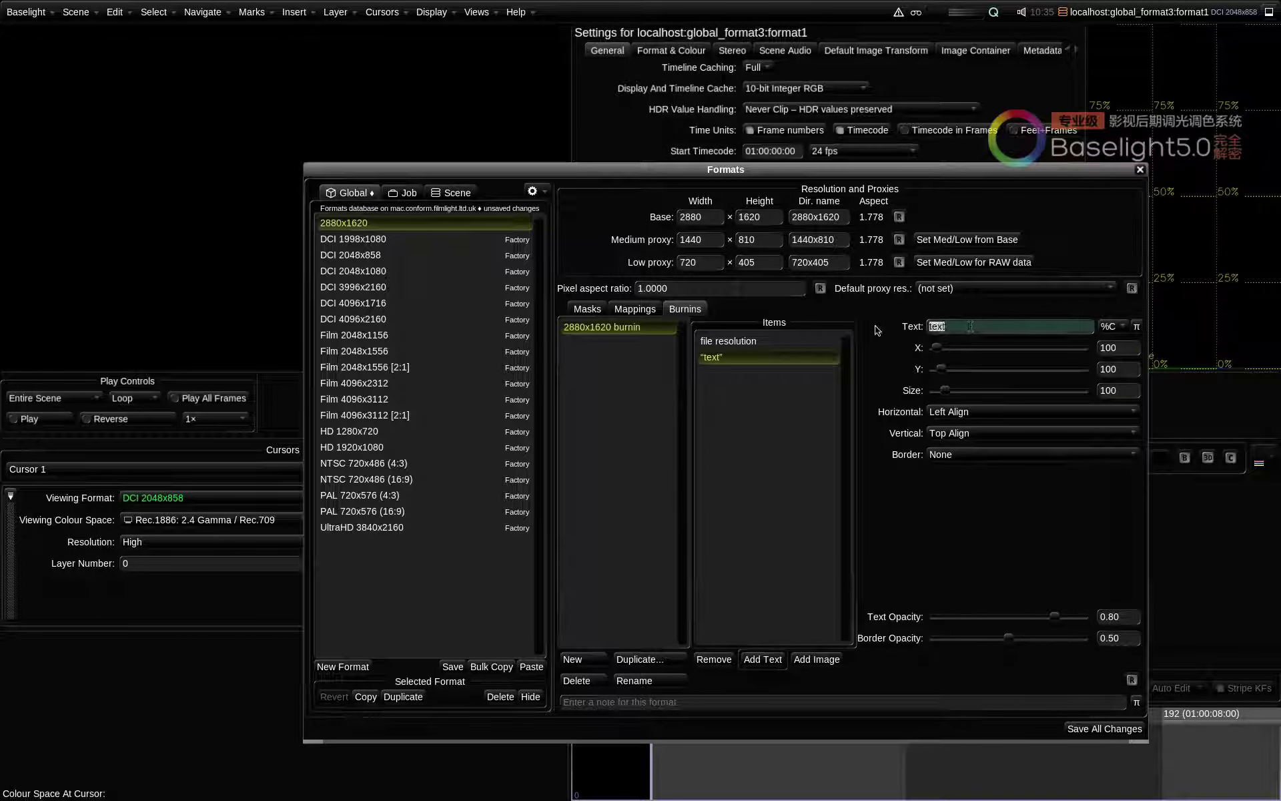
pyautogui.click(1112, 326)
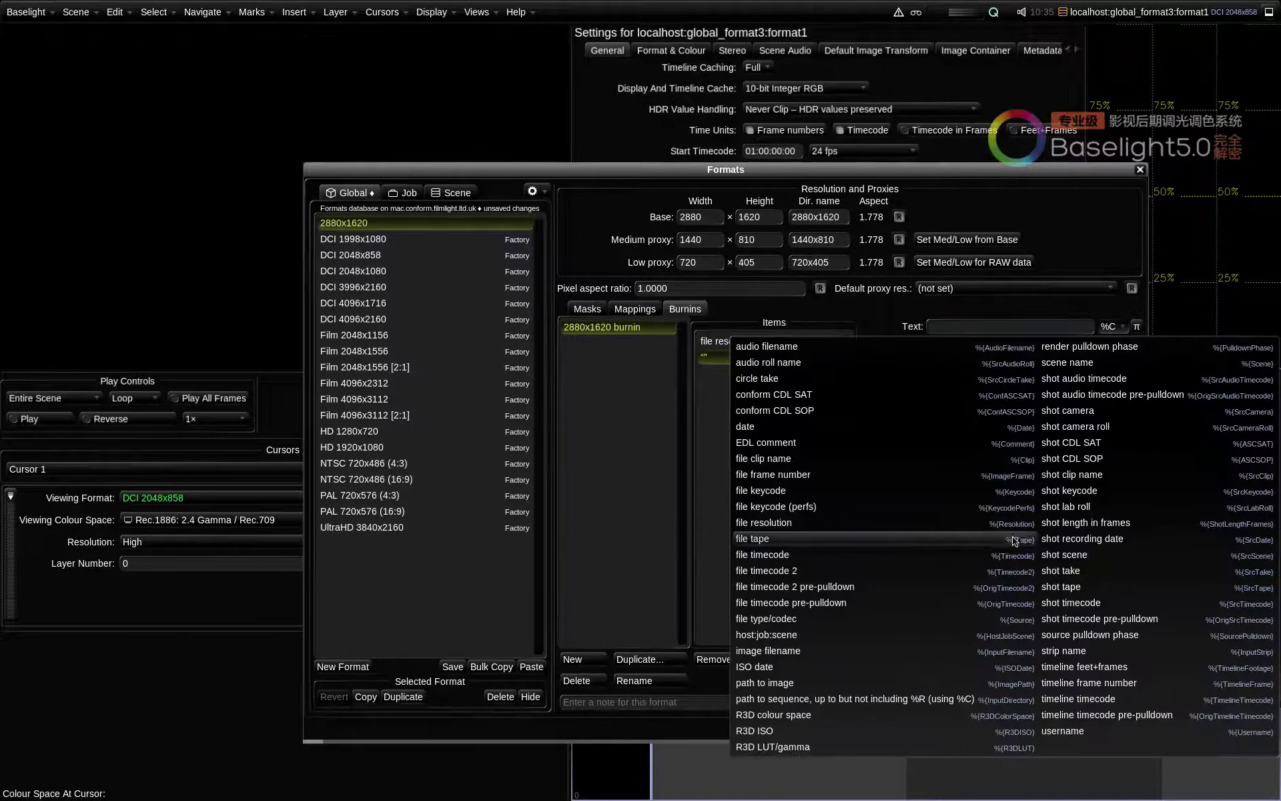
pyautogui.click(944, 554)
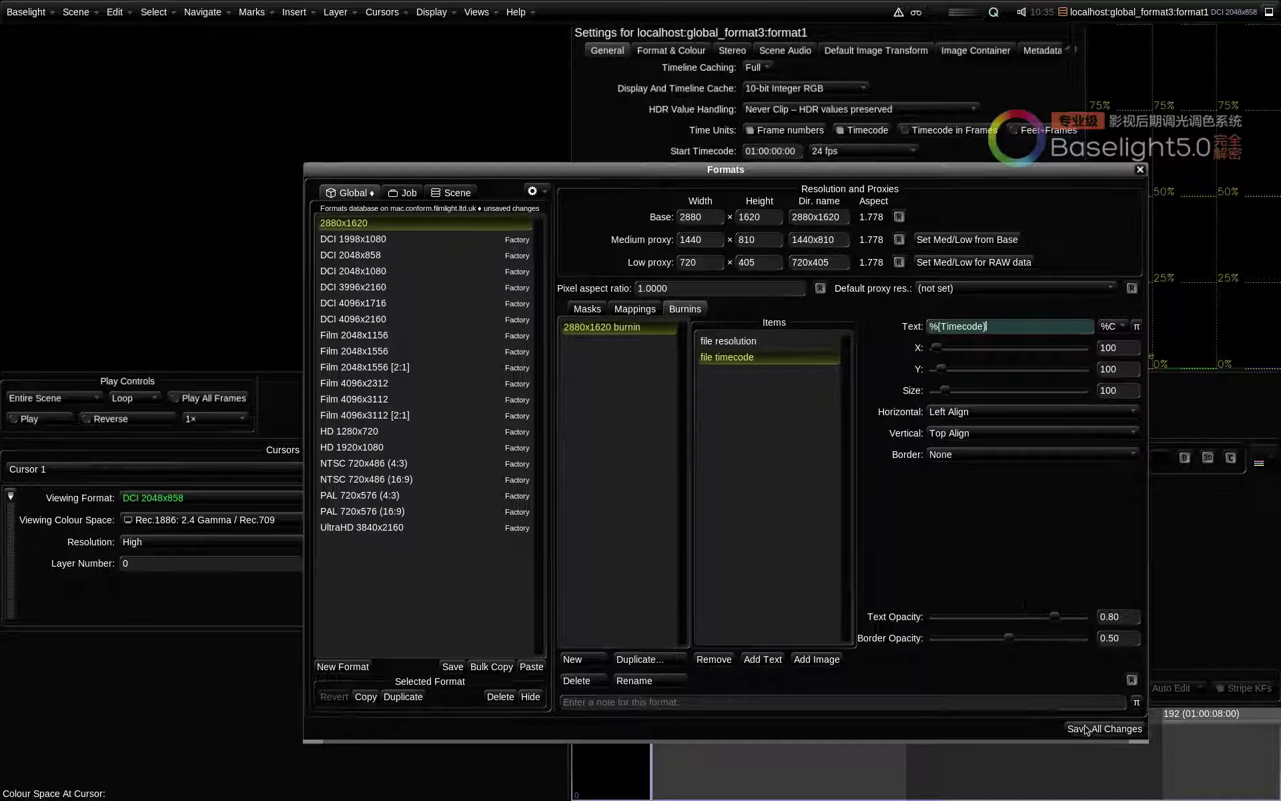
# - Save all changes to the global formats database and close the Formats window
pyautogui.click(1116, 728)
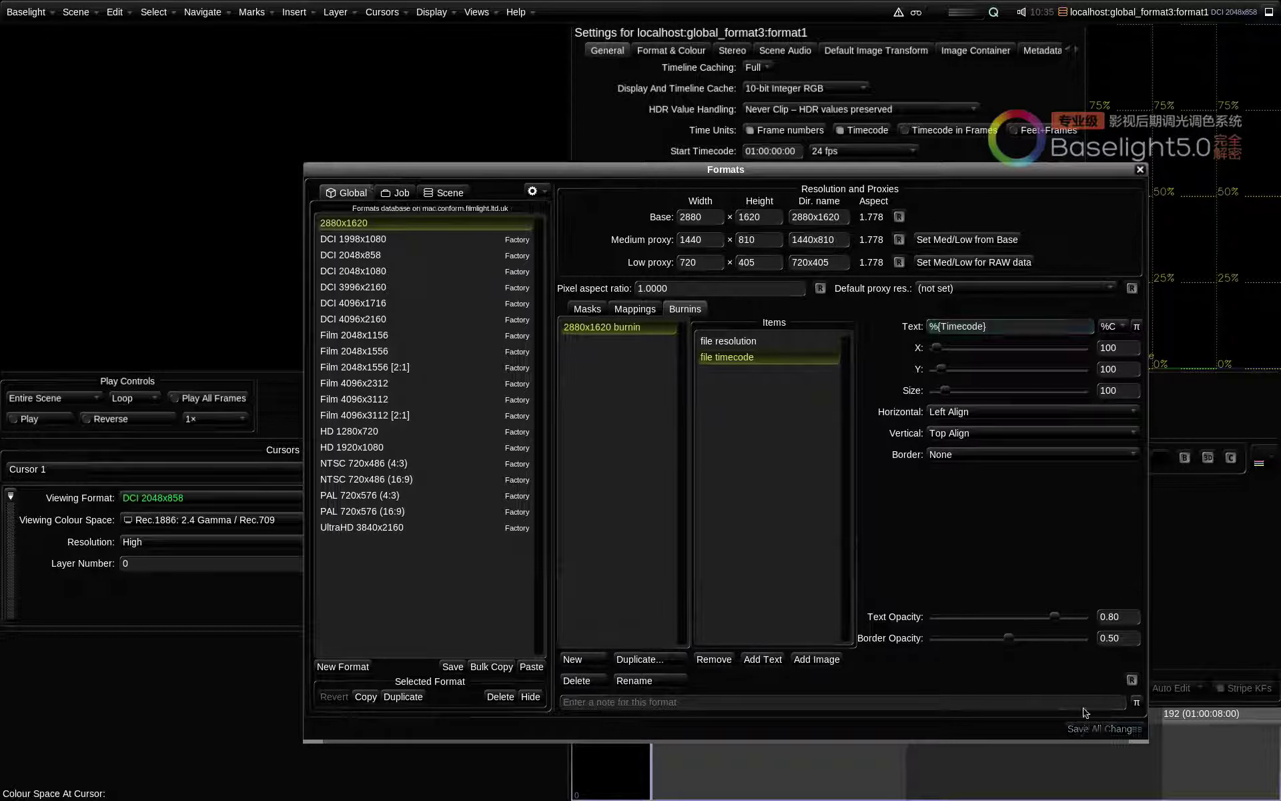
pyautogui.click(1141, 171)
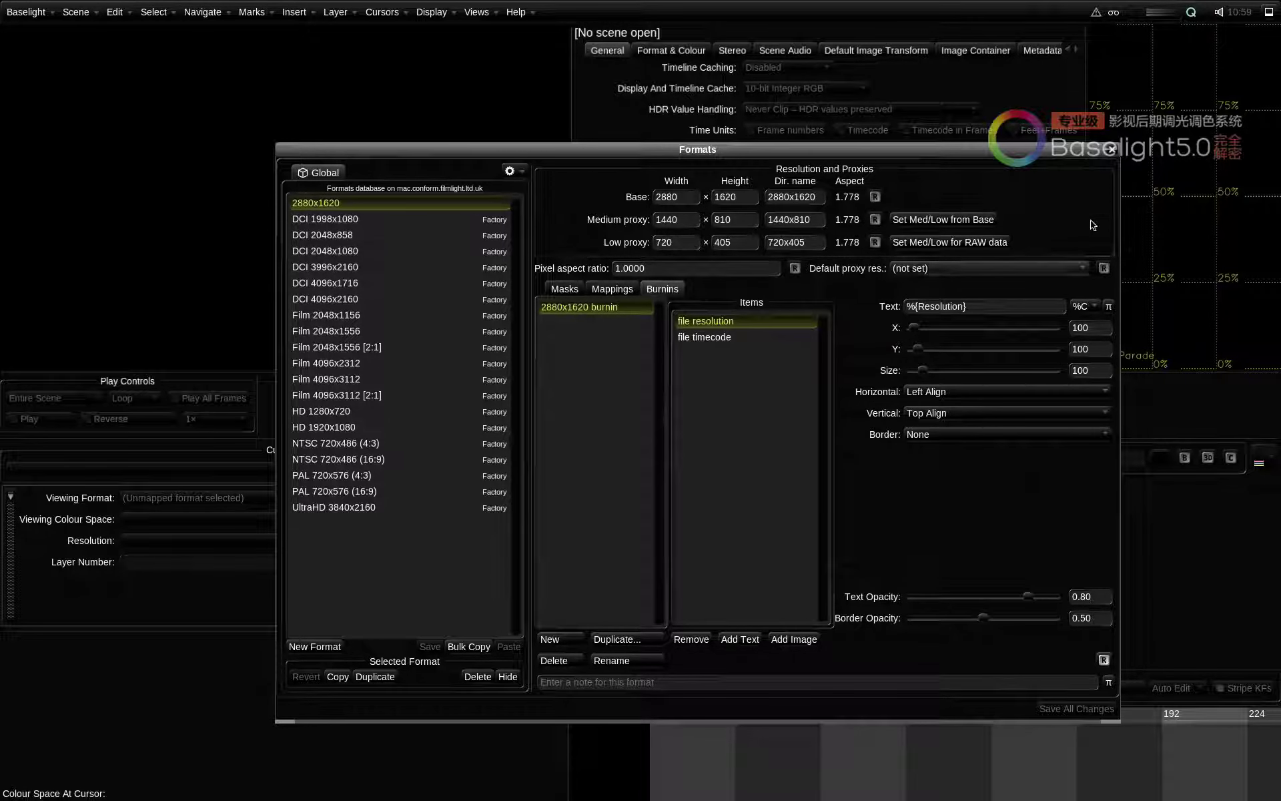
pyautogui.click(1112, 150)
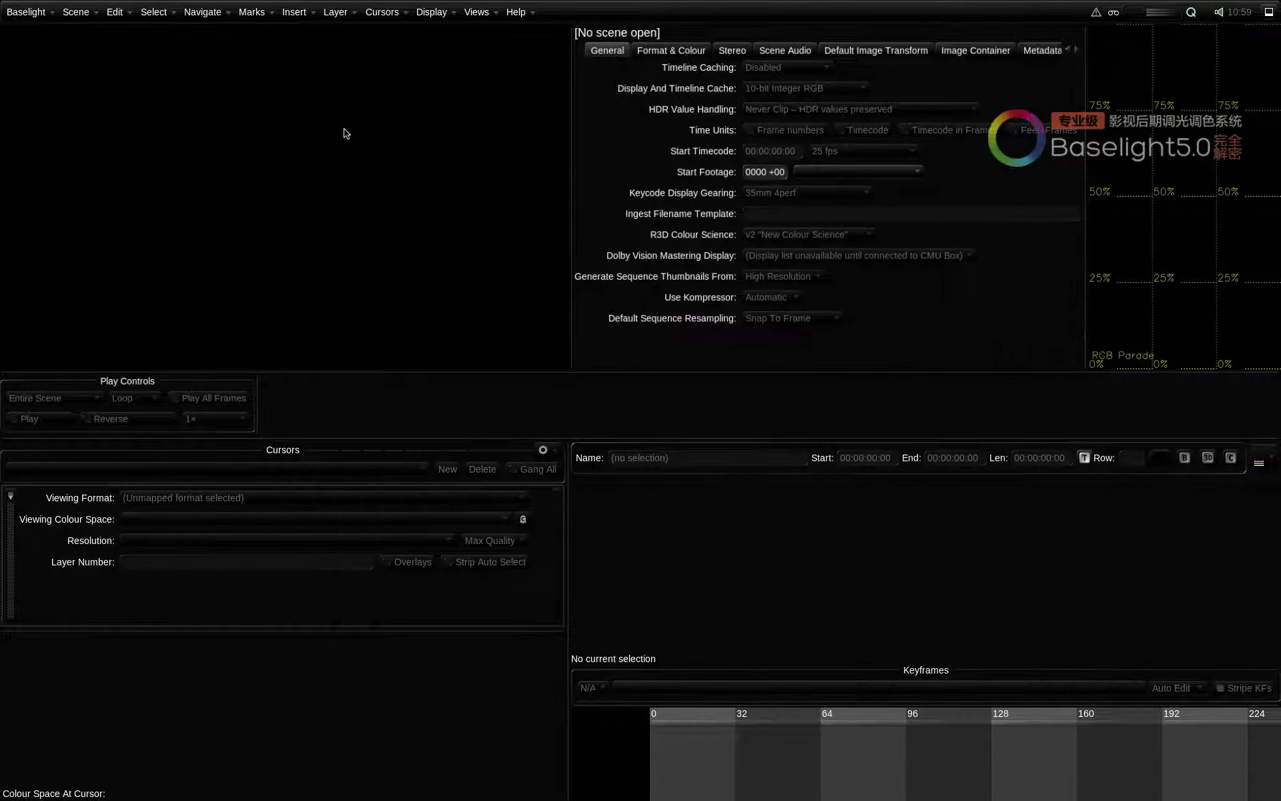
pyautogui.click(26, 12)
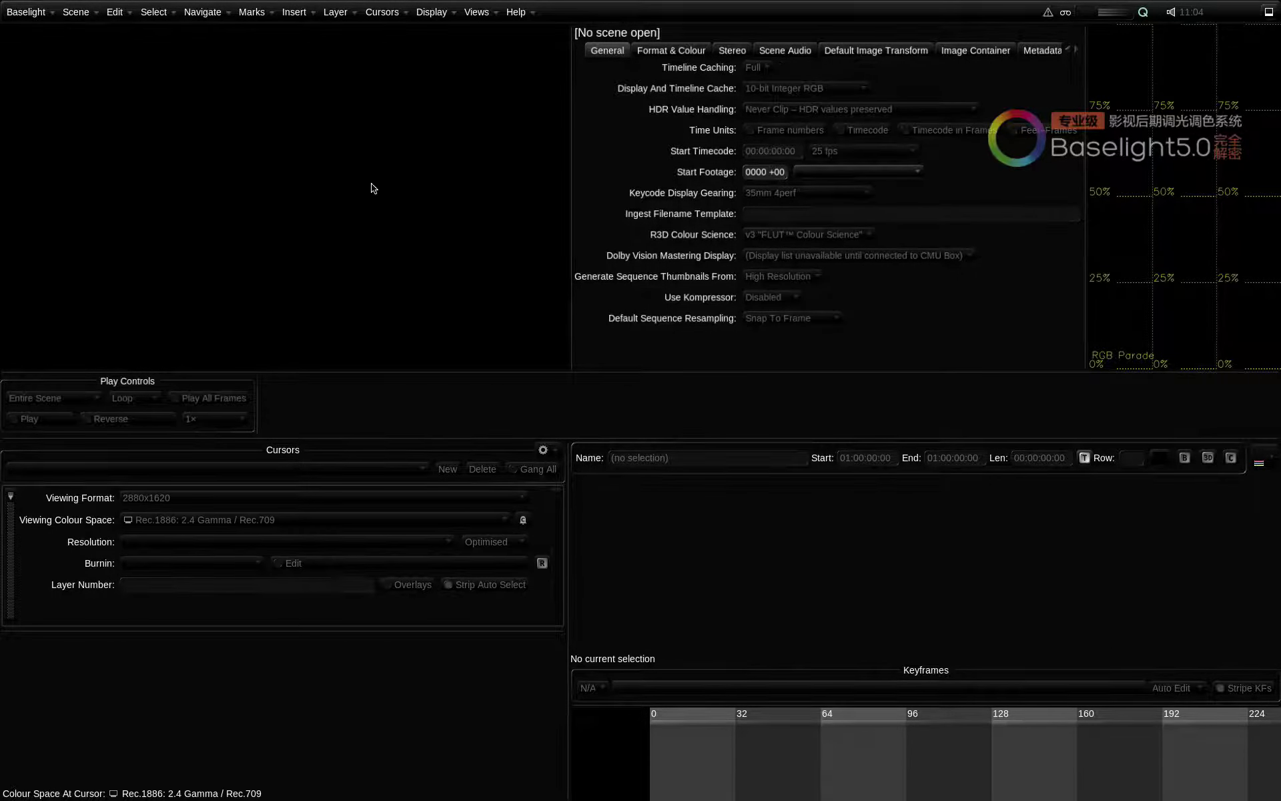
pyautogui.click(78, 12)
pyautogui.click(93, 32)
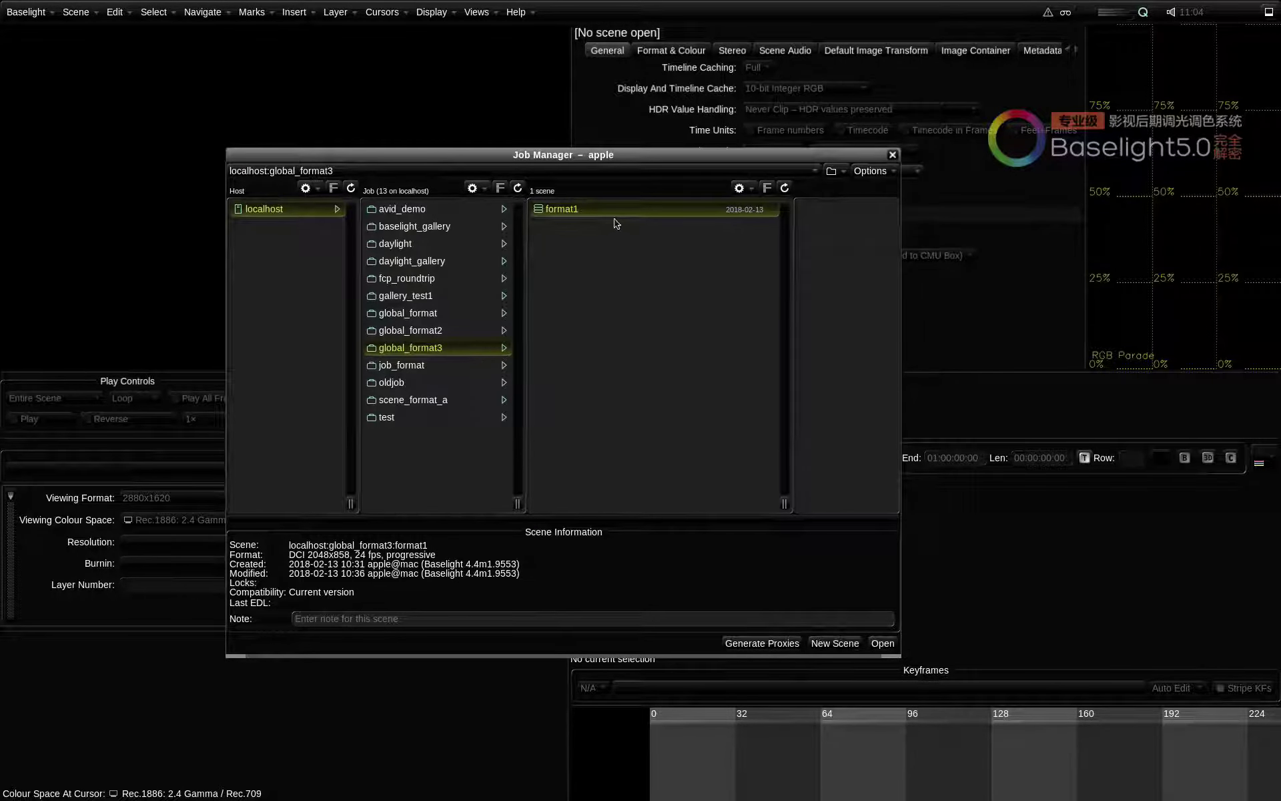
pyautogui.click(892, 154)
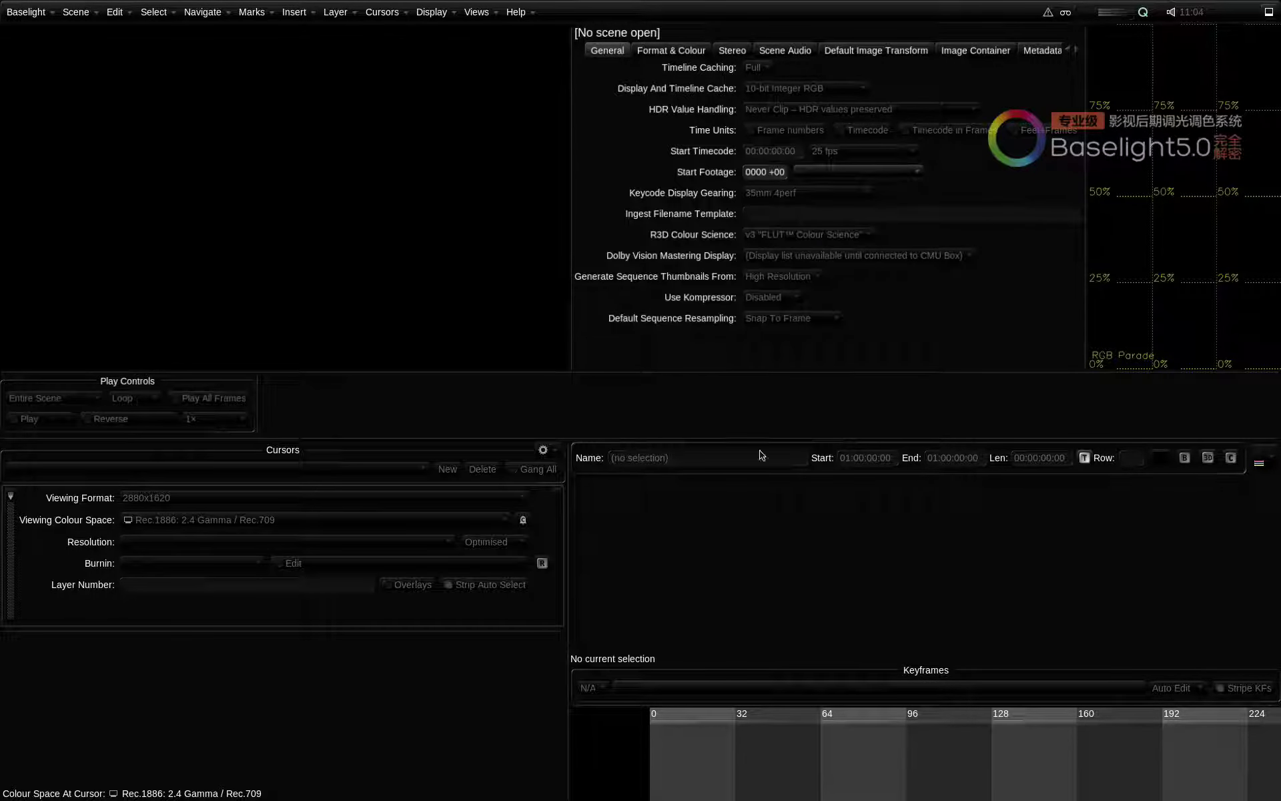
# - Open the format1 scene of the global_format3 job and close the Job Manager
pyautogui.click(75, 12)
pyautogui.click(83, 29)
pyautogui.doubleClick(623, 210)
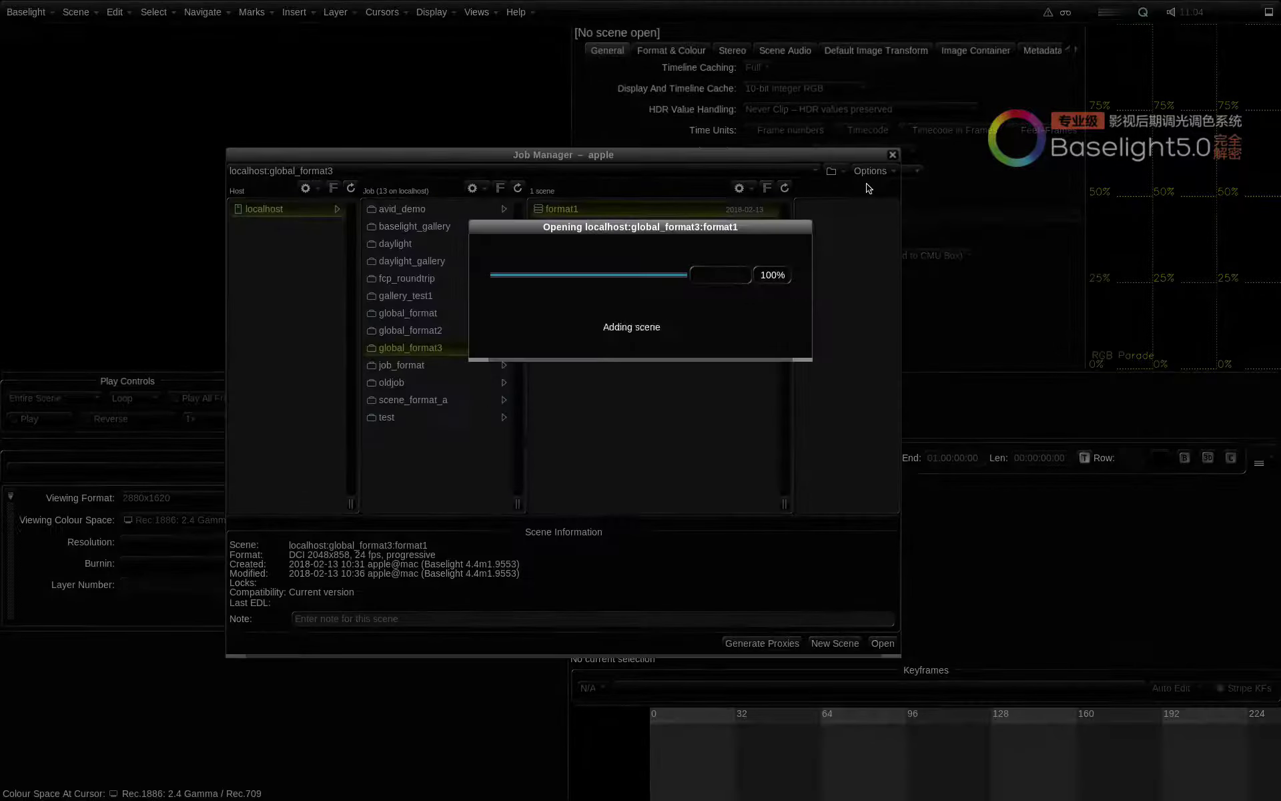
pyautogui.click(892, 155)
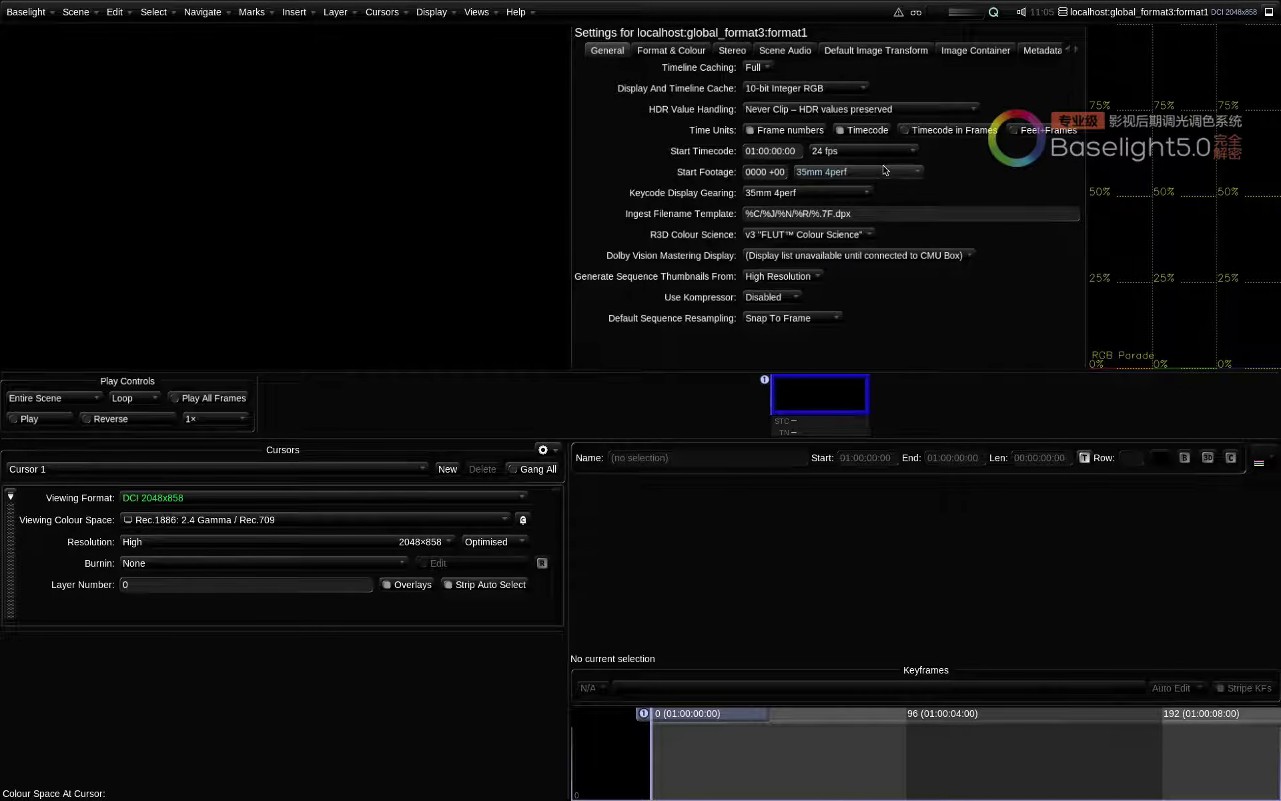
# - Insert ALF2_Sample_Footage.mxf from /images1 at the cursor and check the clip's available input formats
pyautogui.hotkey('ctrl', 'i')
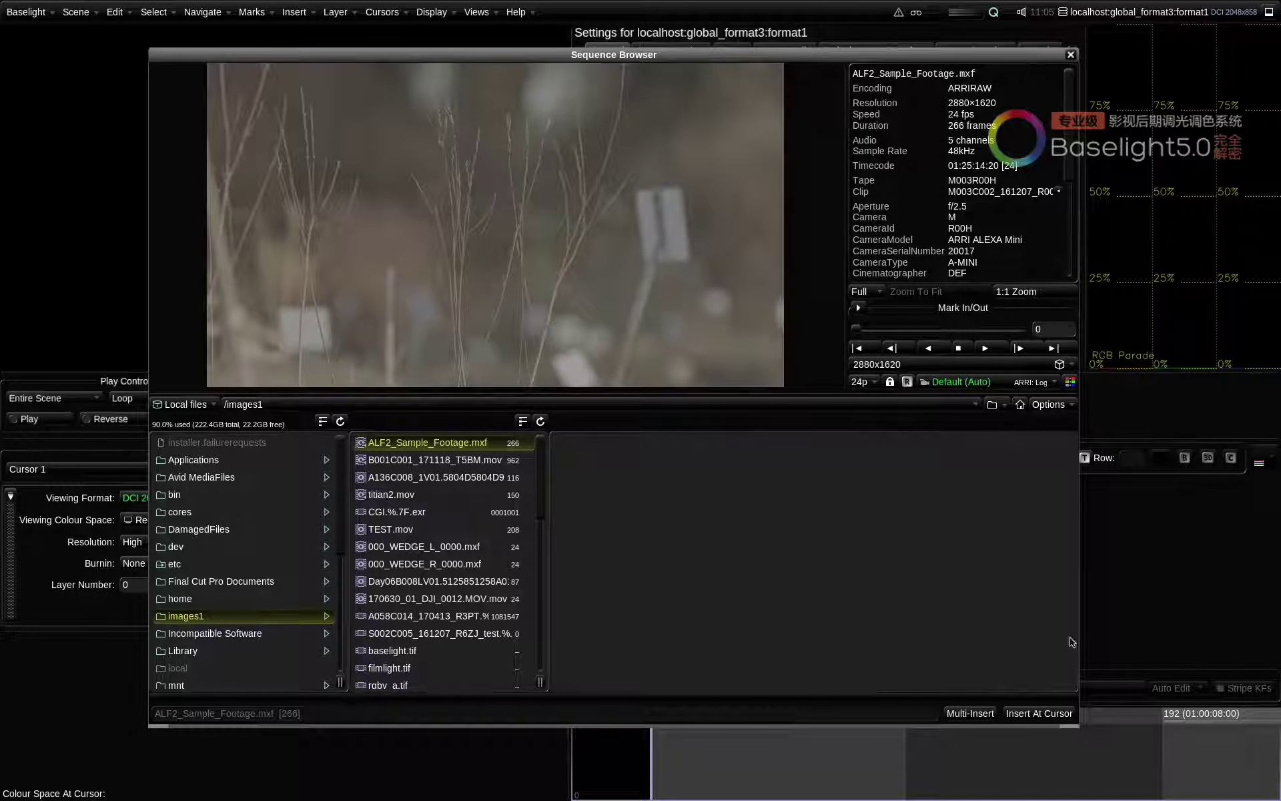
pyautogui.click(1039, 713)
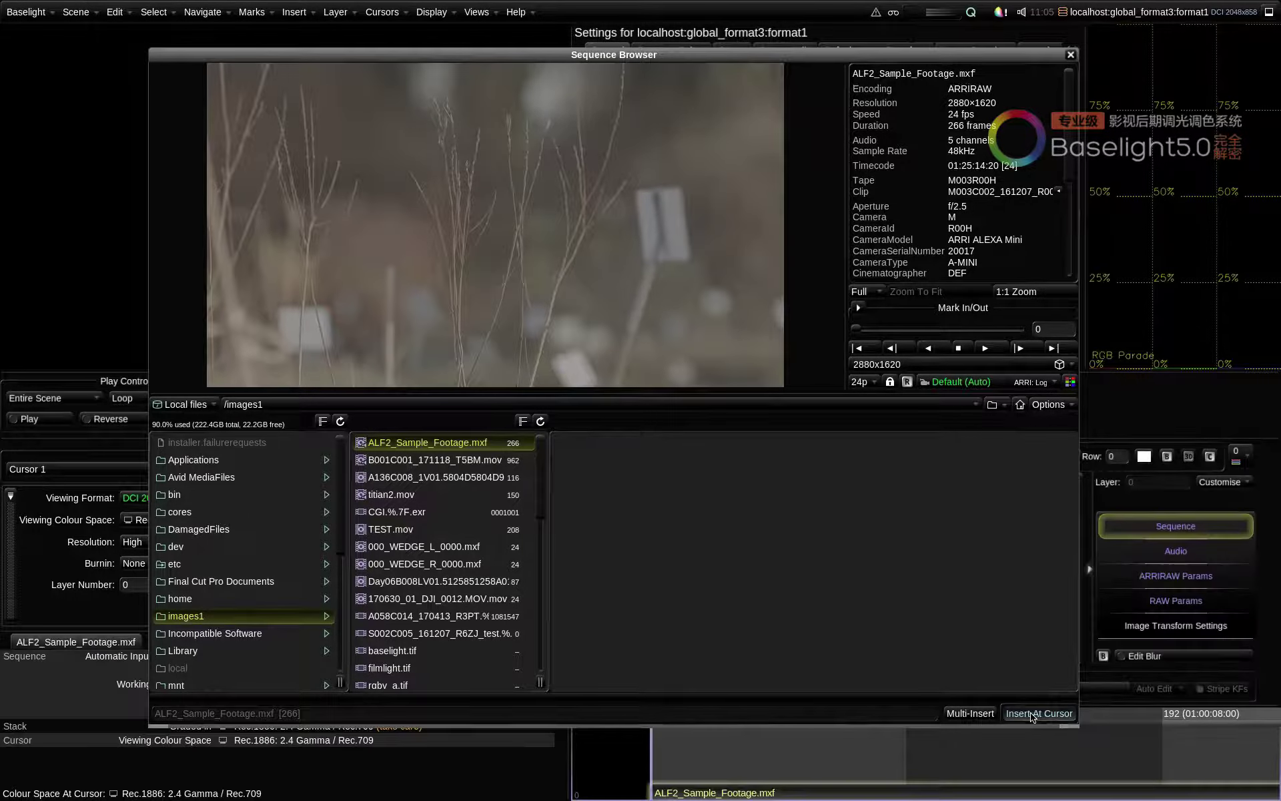
pyautogui.click(1071, 55)
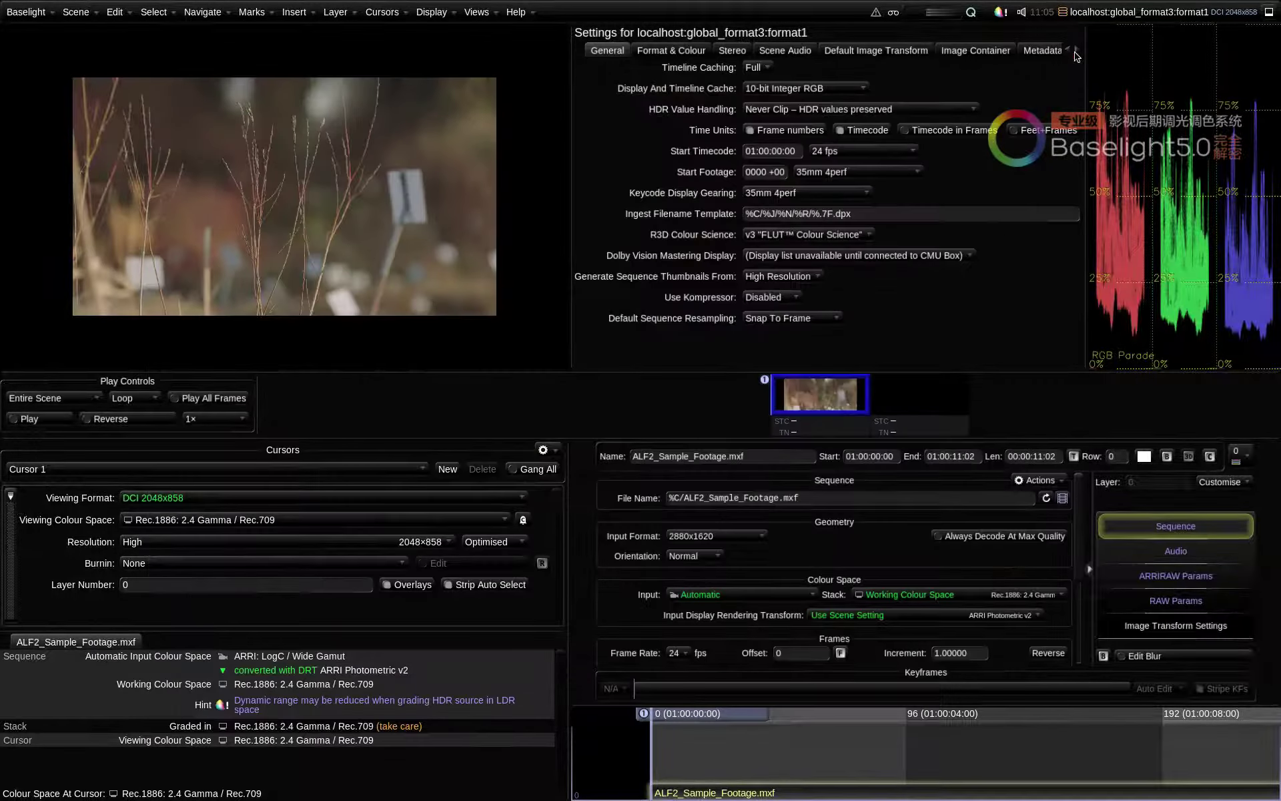
pyautogui.click(765, 542)
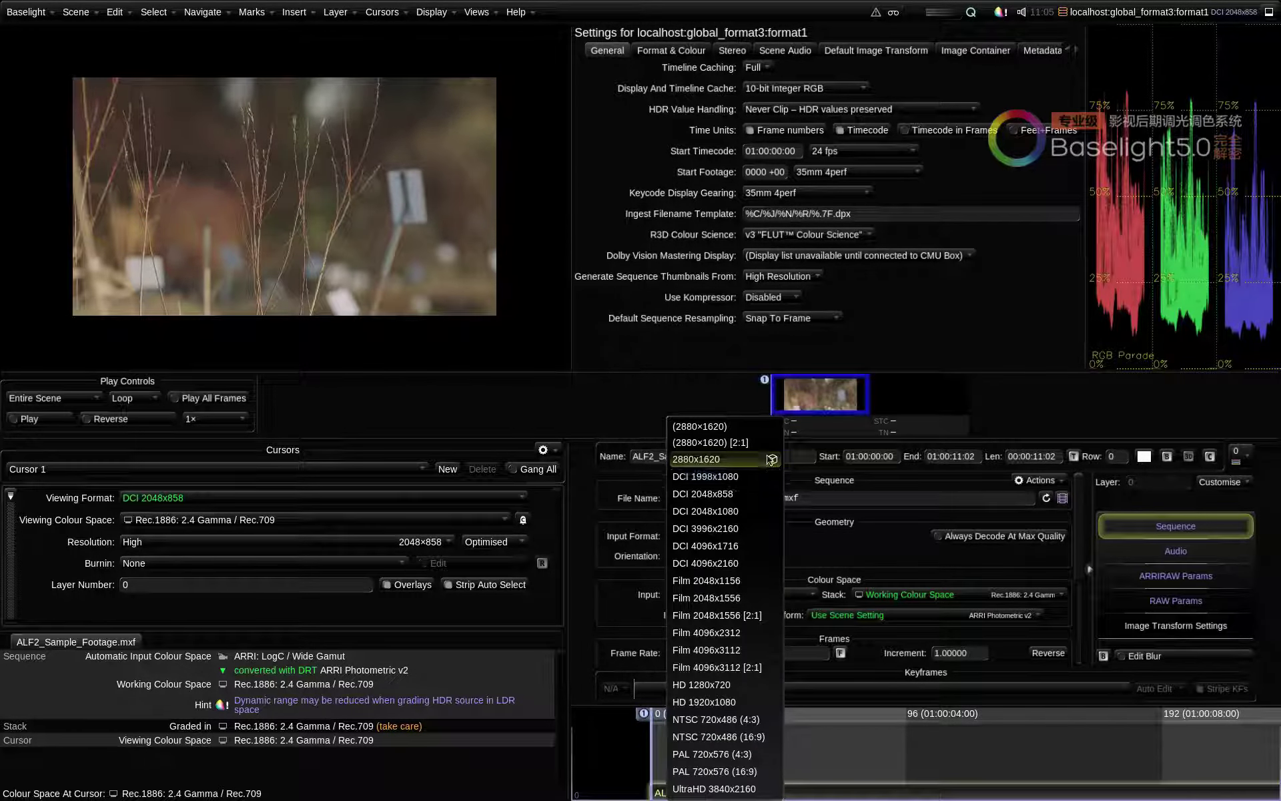
pyautogui.click(857, 555)
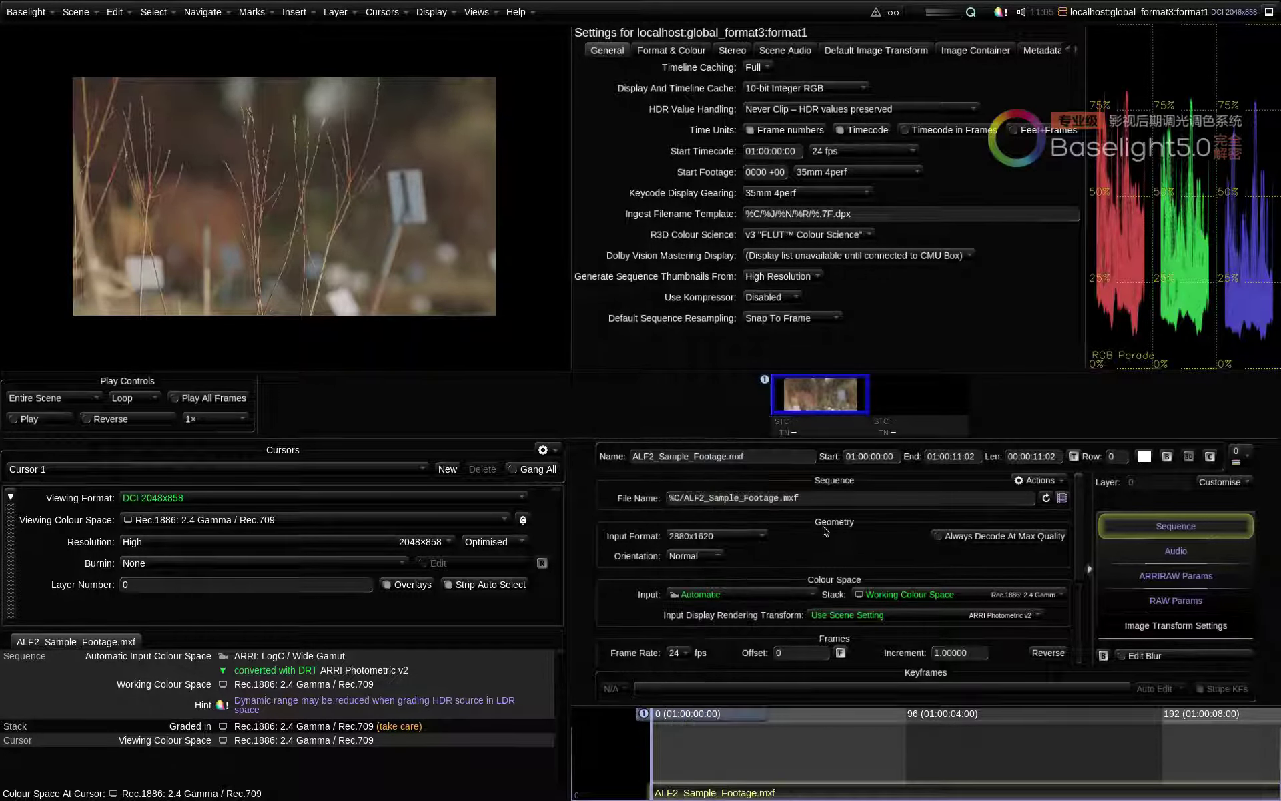
# - Open the Formats window and show the mappings of the global 2880x1620 format
pyautogui.click(26, 12)
pyautogui.click(41, 103)
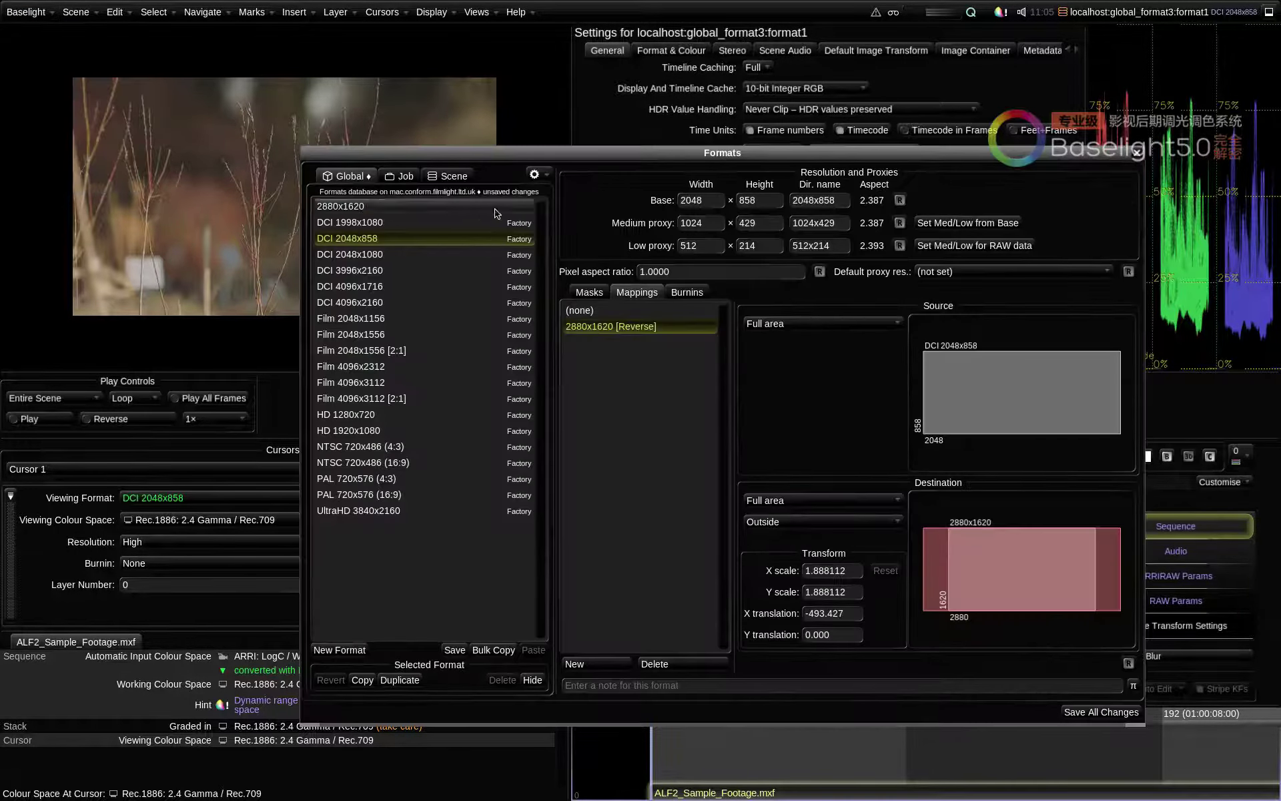
pyautogui.click(360, 208)
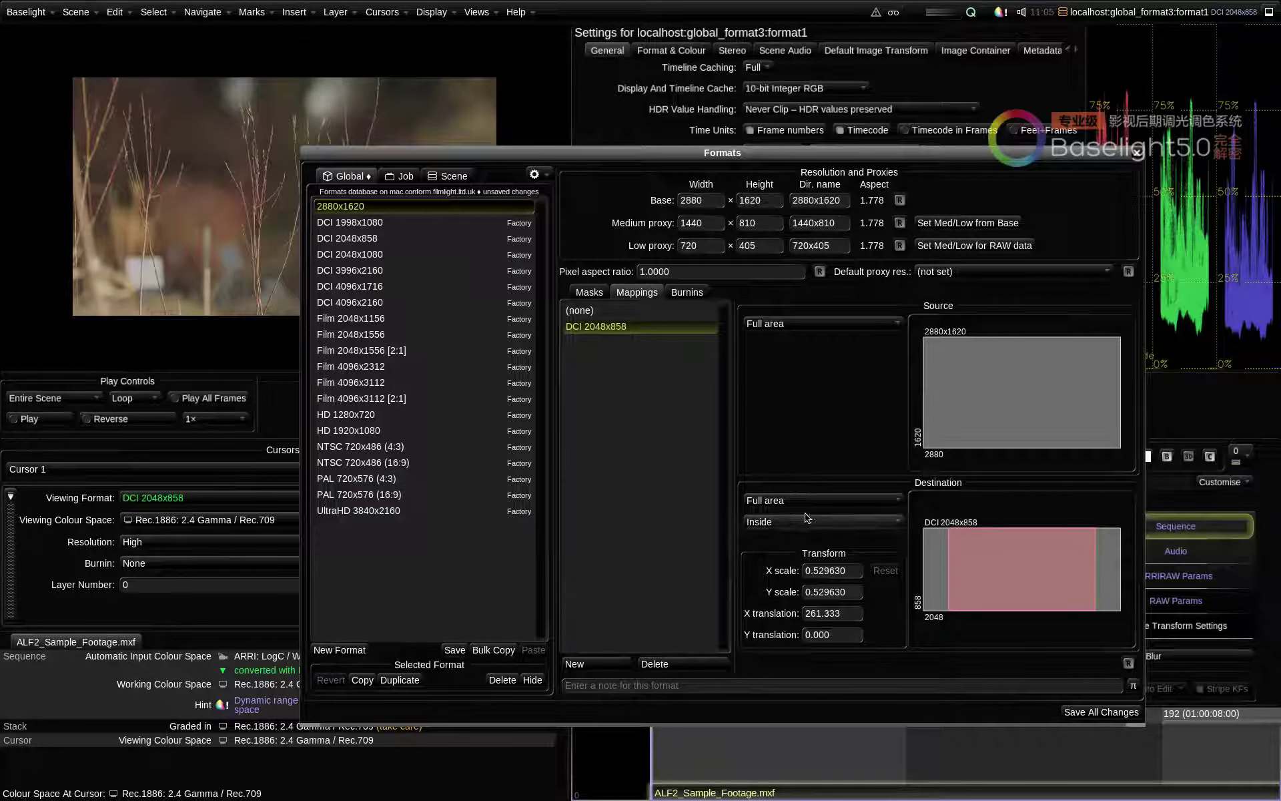
# - Try the Outside fit on the DCI 2048x858 mapping and restore Inside
pyautogui.click(784, 521)
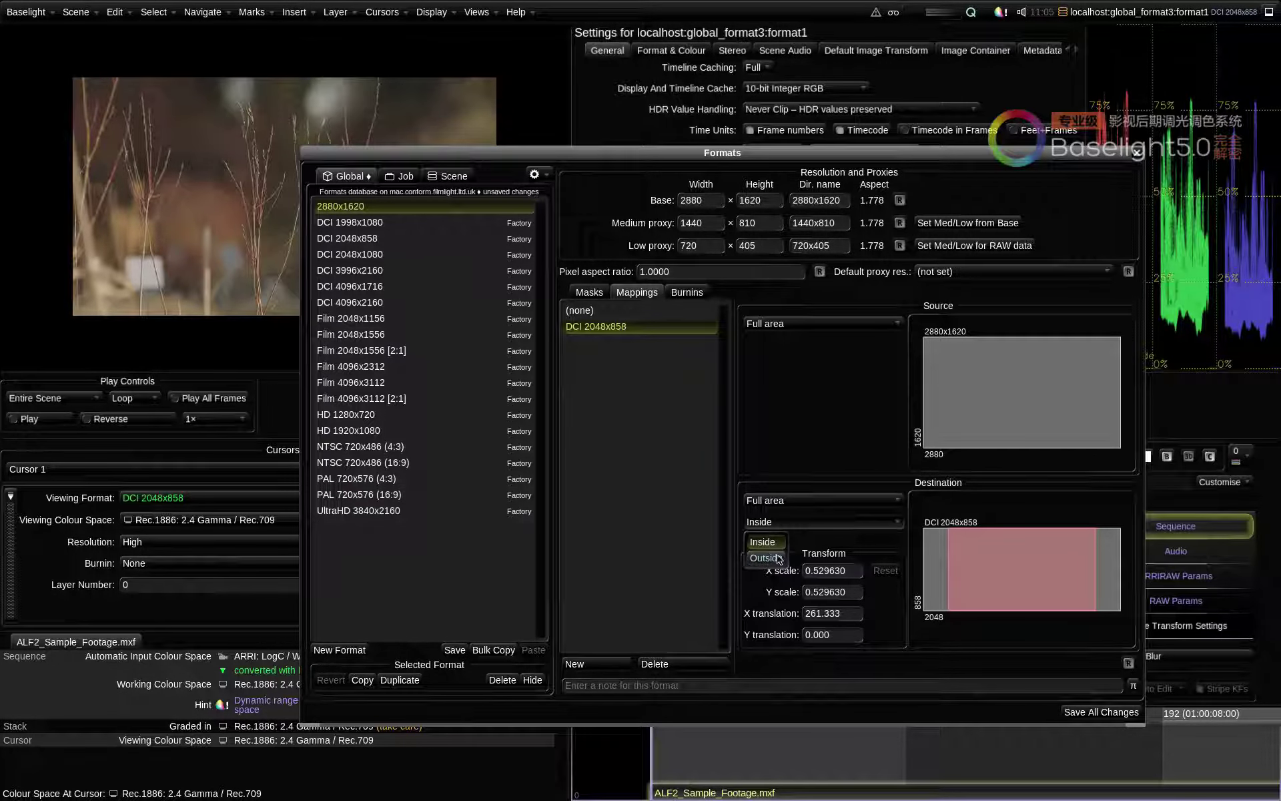
pyautogui.click(777, 559)
pyautogui.click(777, 522)
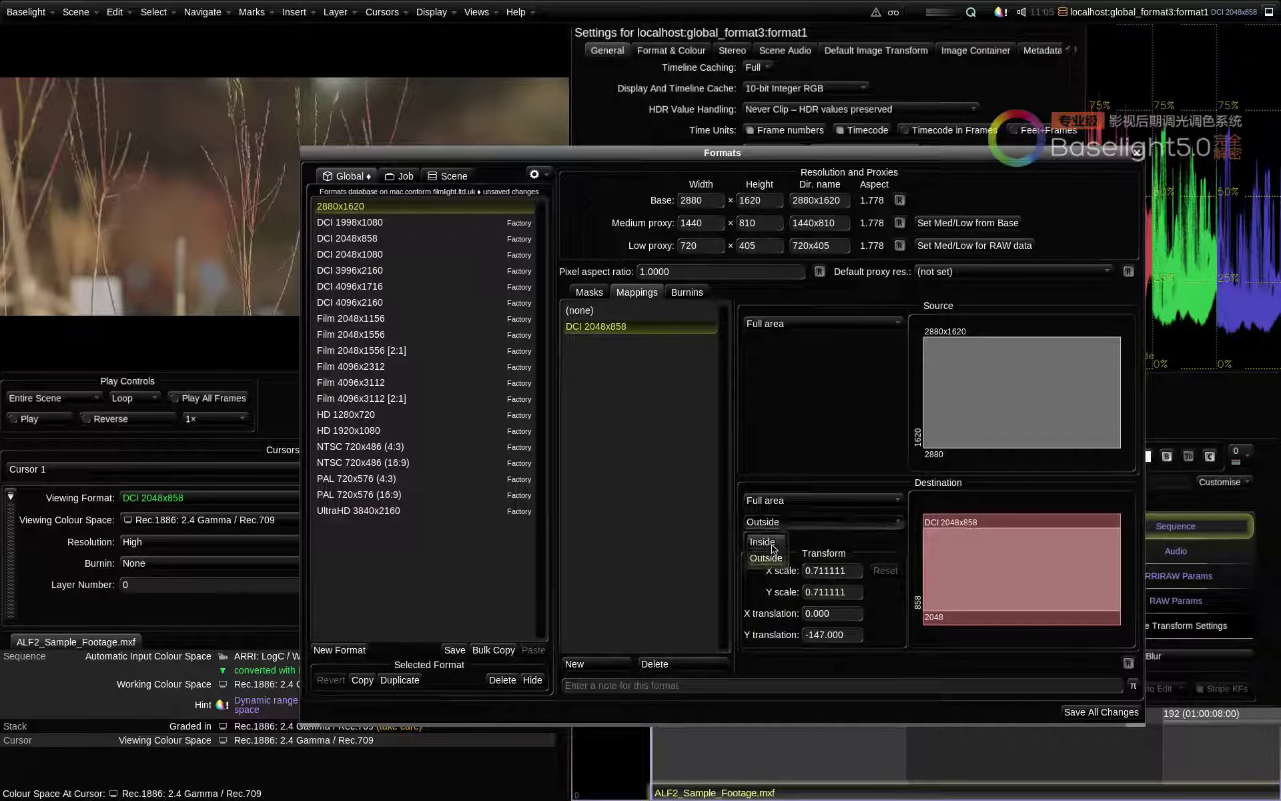
pyautogui.click(767, 542)
# - Move the Formats window clear of the image and set the DCI 2048x858 mapping's fit to Outside
pyautogui.moveTo(674, 153); pyautogui.dragTo(780, 188)
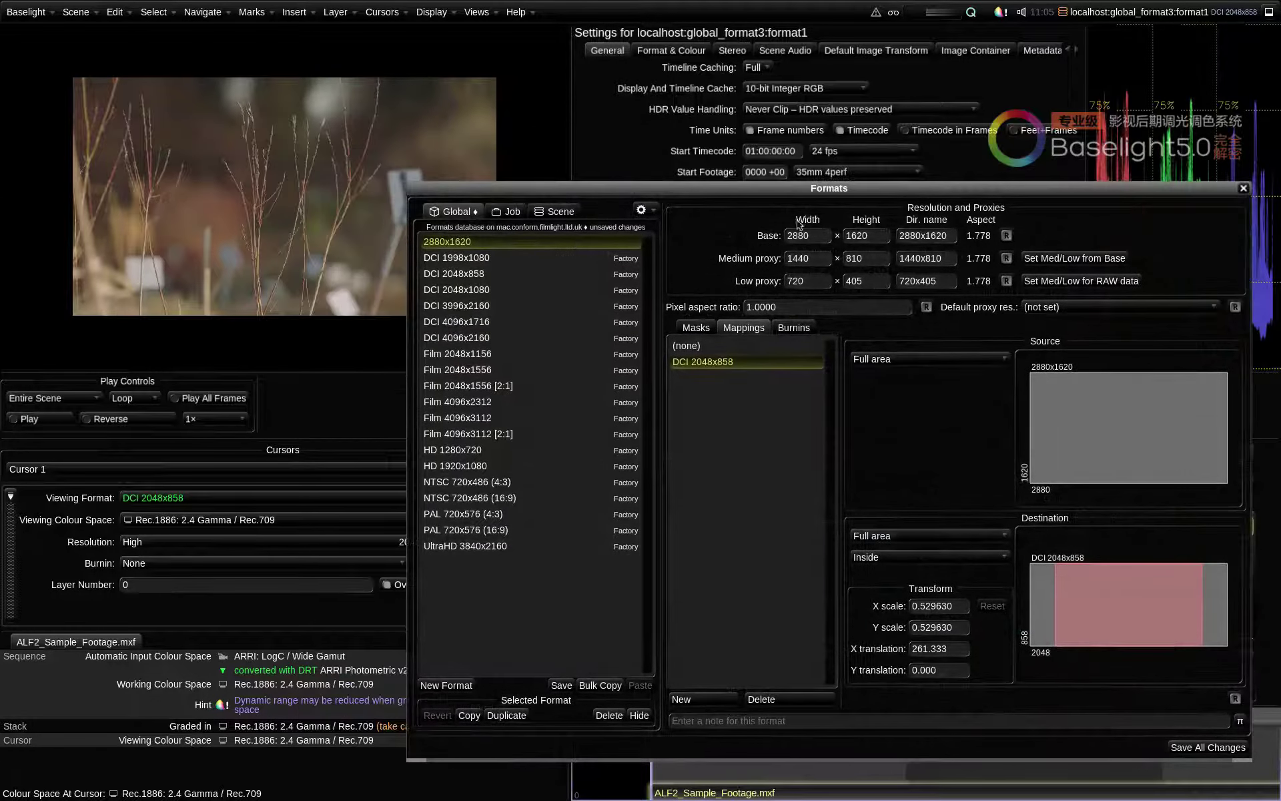
pyautogui.click(880, 558)
pyautogui.click(873, 592)
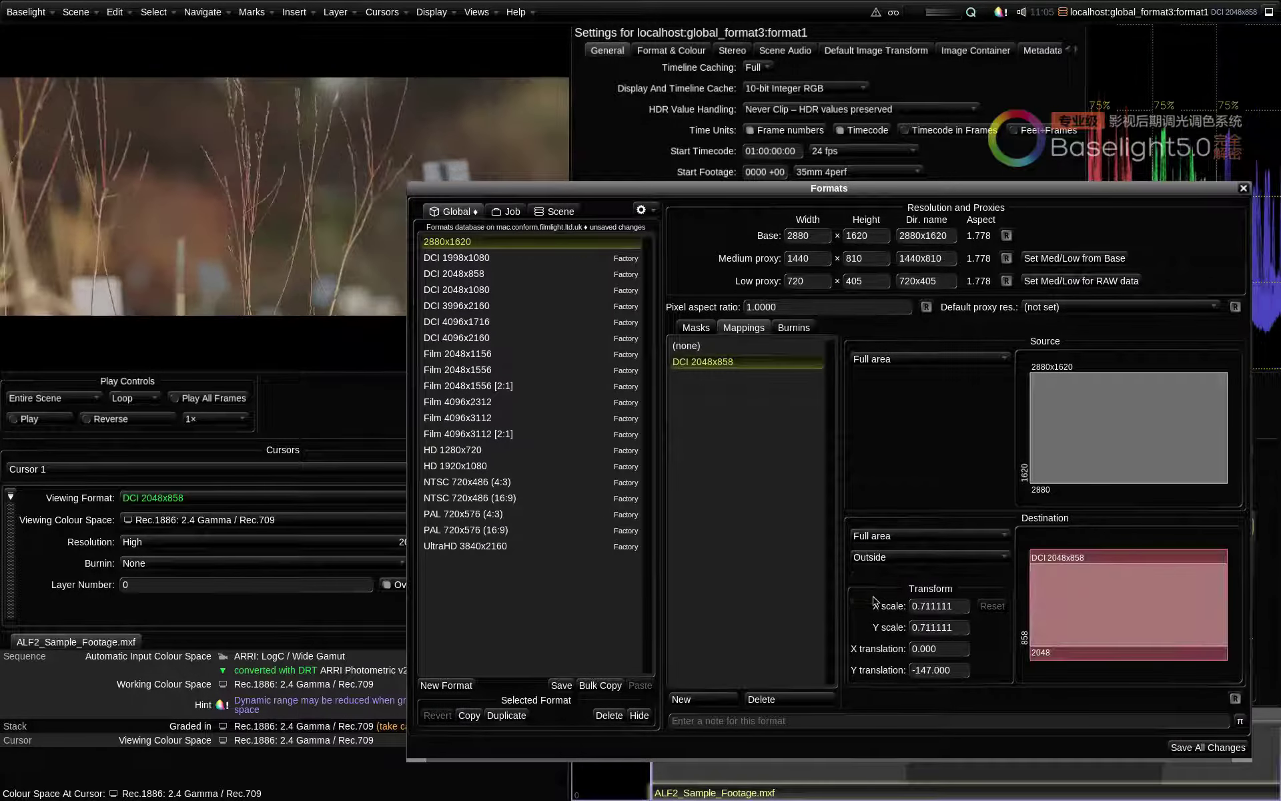
pyautogui.click(892, 558)
pyautogui.click(872, 592)
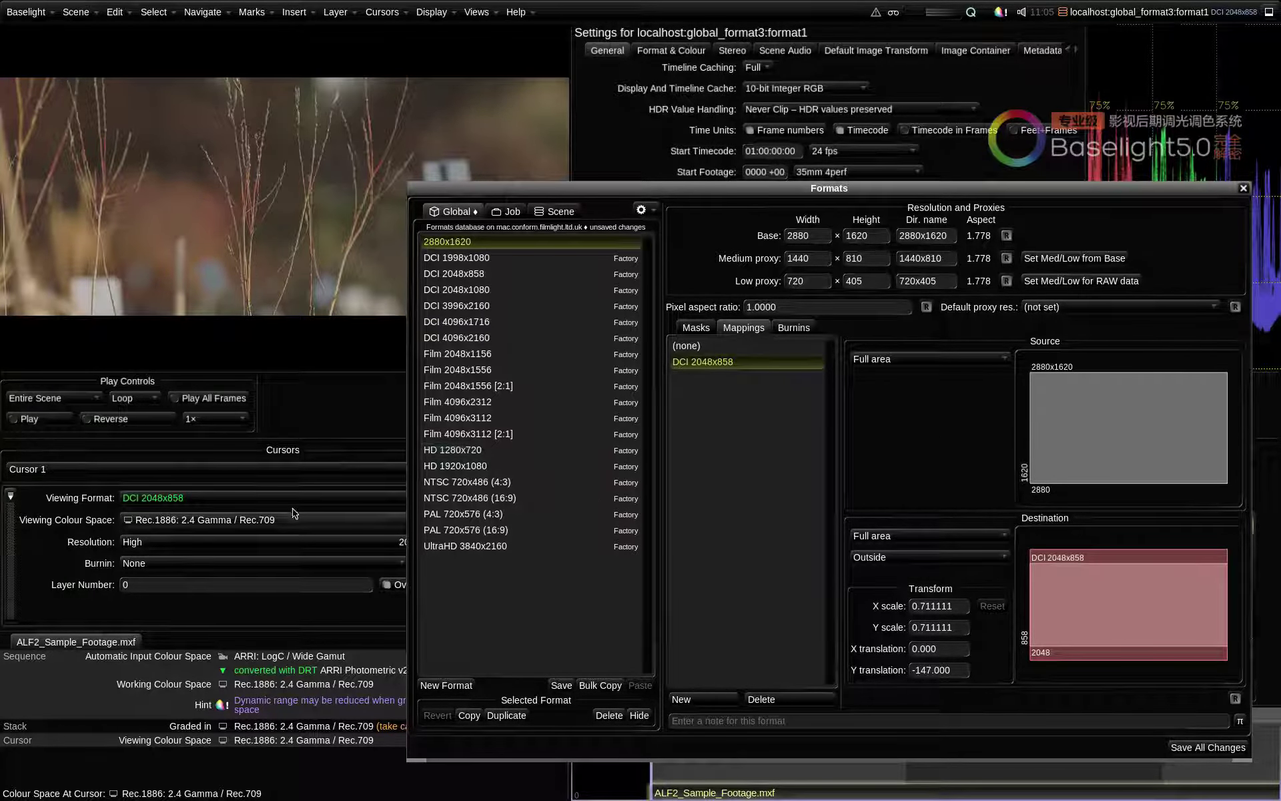
# - Set the cursor's viewing format to 2880x1620 and its burnin to "2880x1620 burnin", with the format's burnin settings shown alongside
pyautogui.click(167, 503)
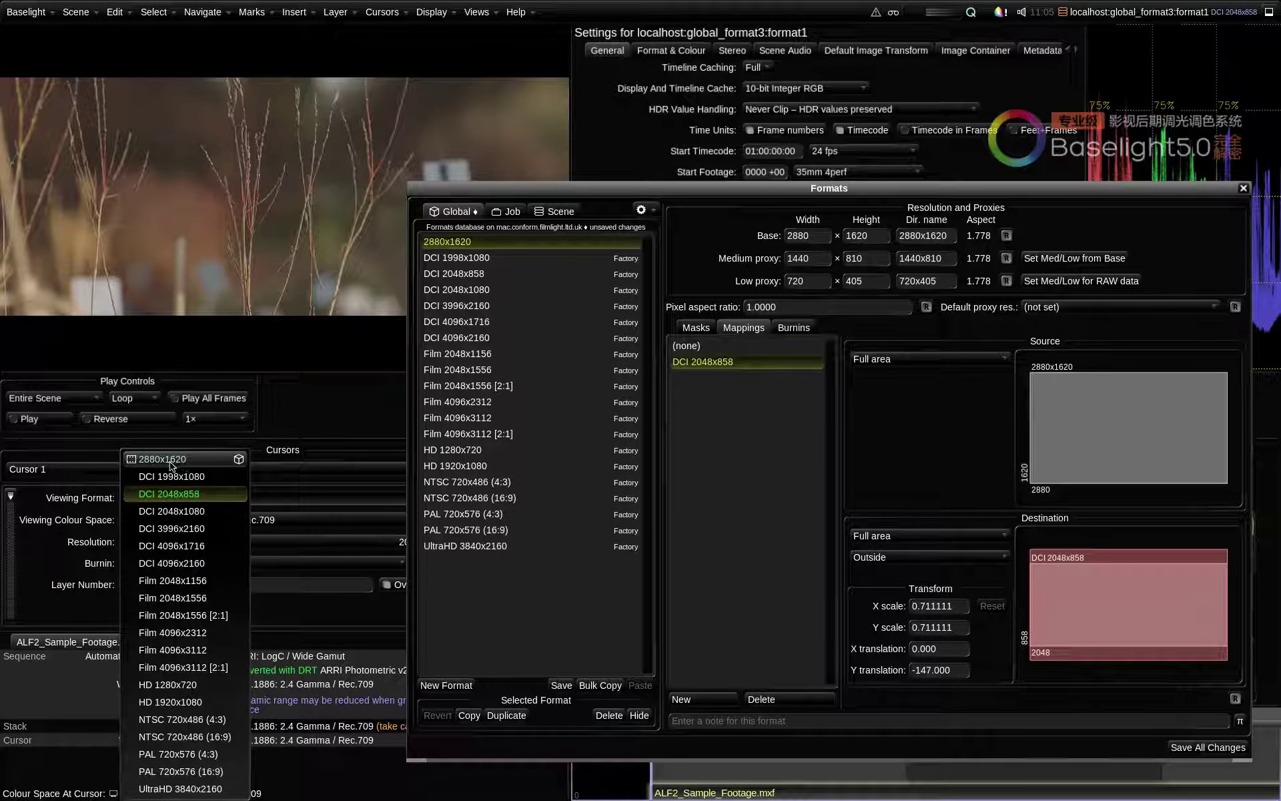
pyautogui.click(201, 461)
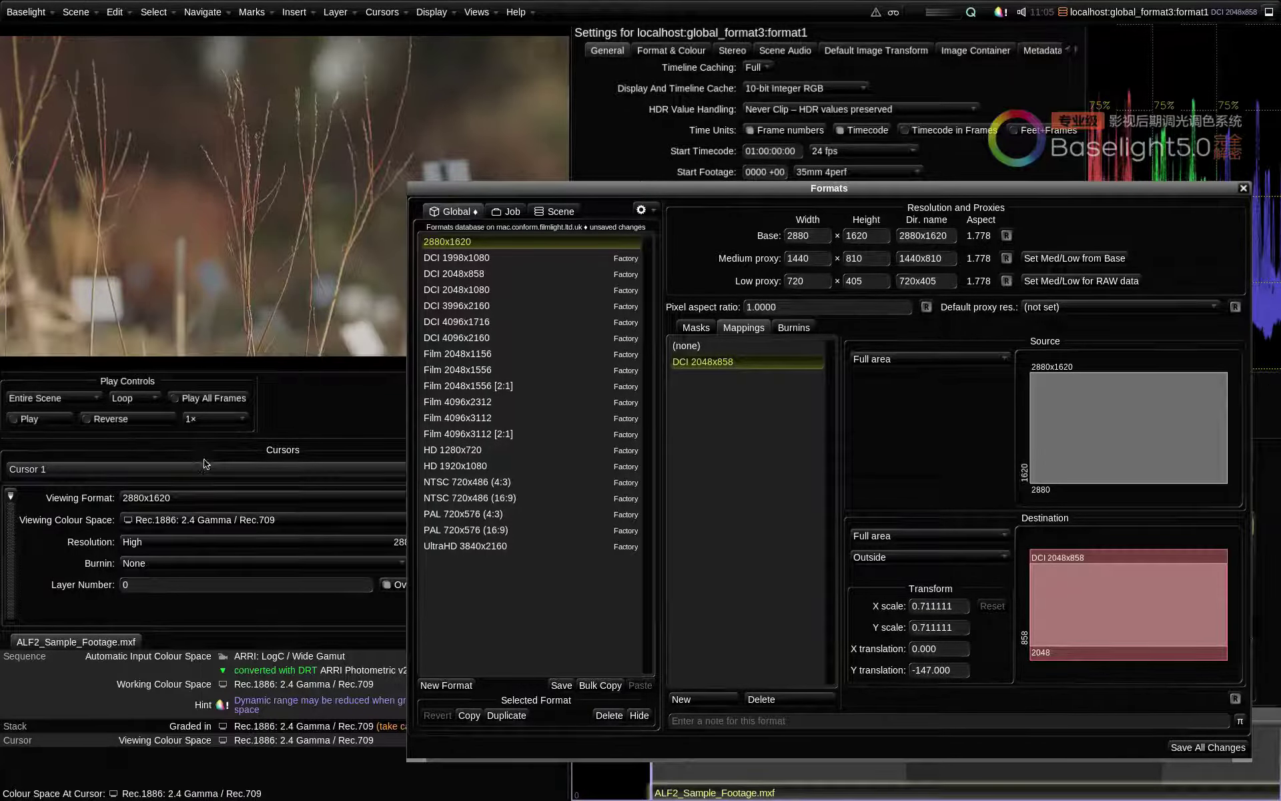
pyautogui.moveTo(549, 185); pyautogui.dragTo(597, 185)
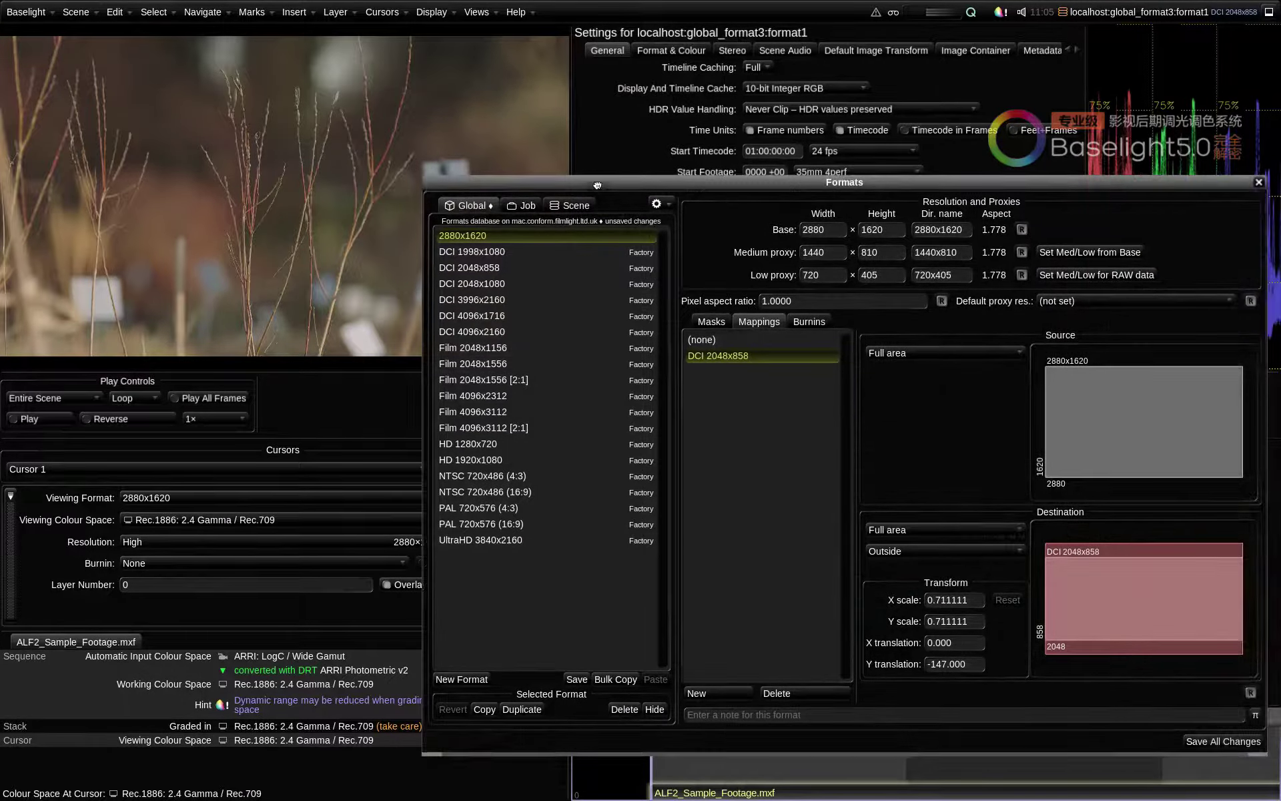
pyautogui.click(804, 322)
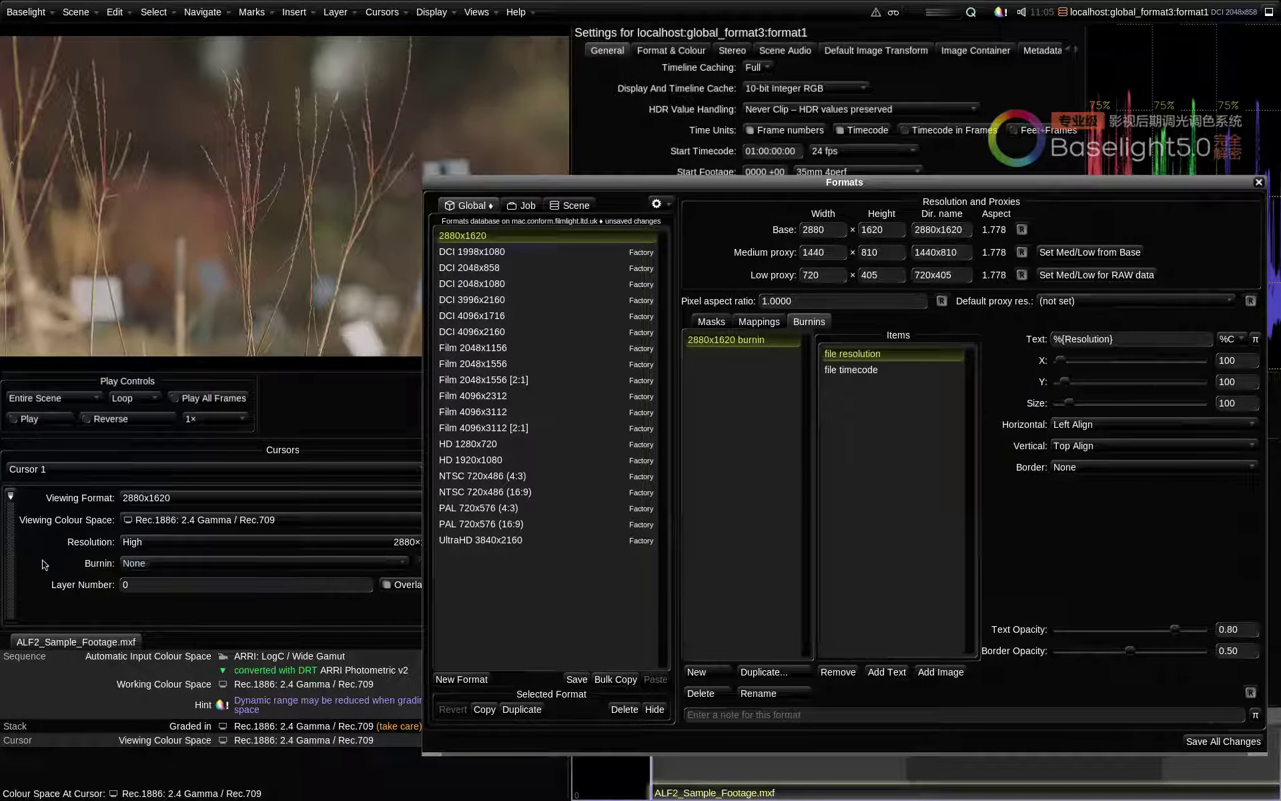
pyautogui.click(177, 568)
pyautogui.click(179, 600)
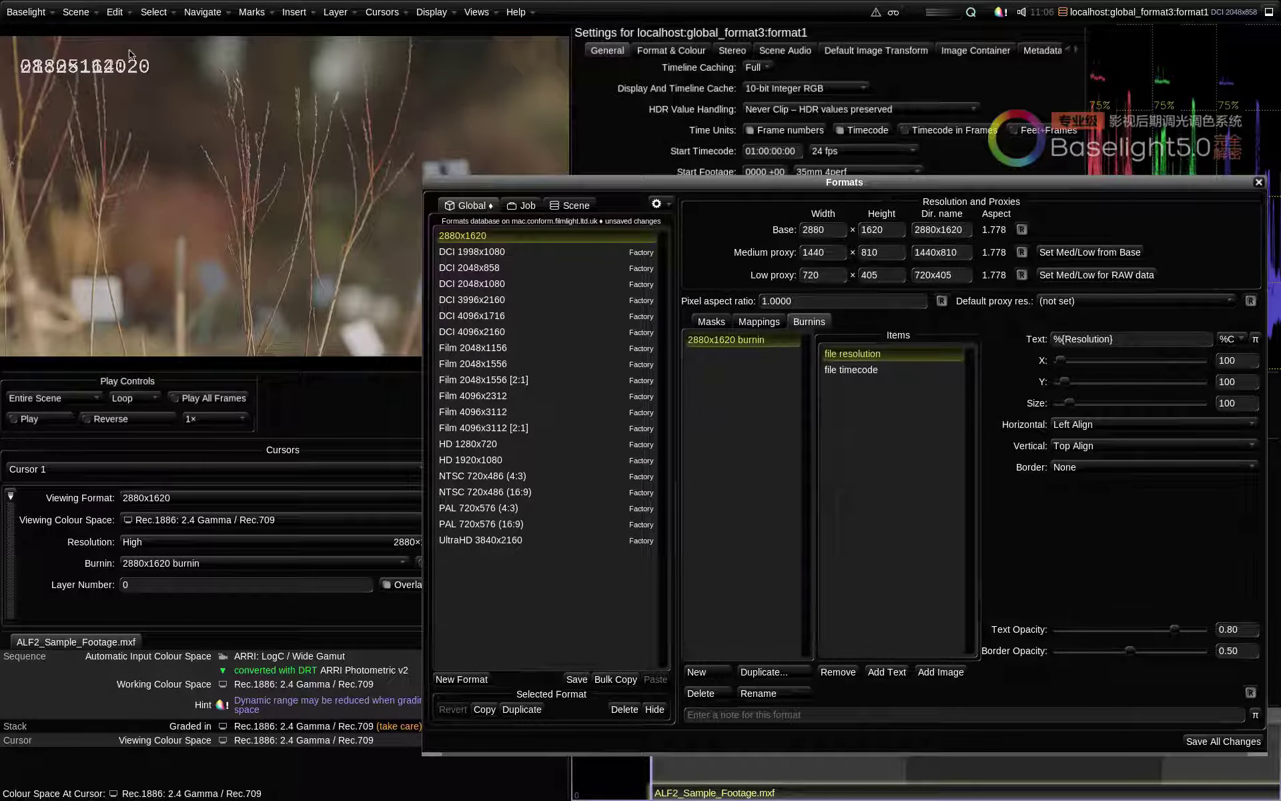
# - Set the file timecode burnin item's Y position to 238 so it sits below the file resolution item
pyautogui.click(901, 370)
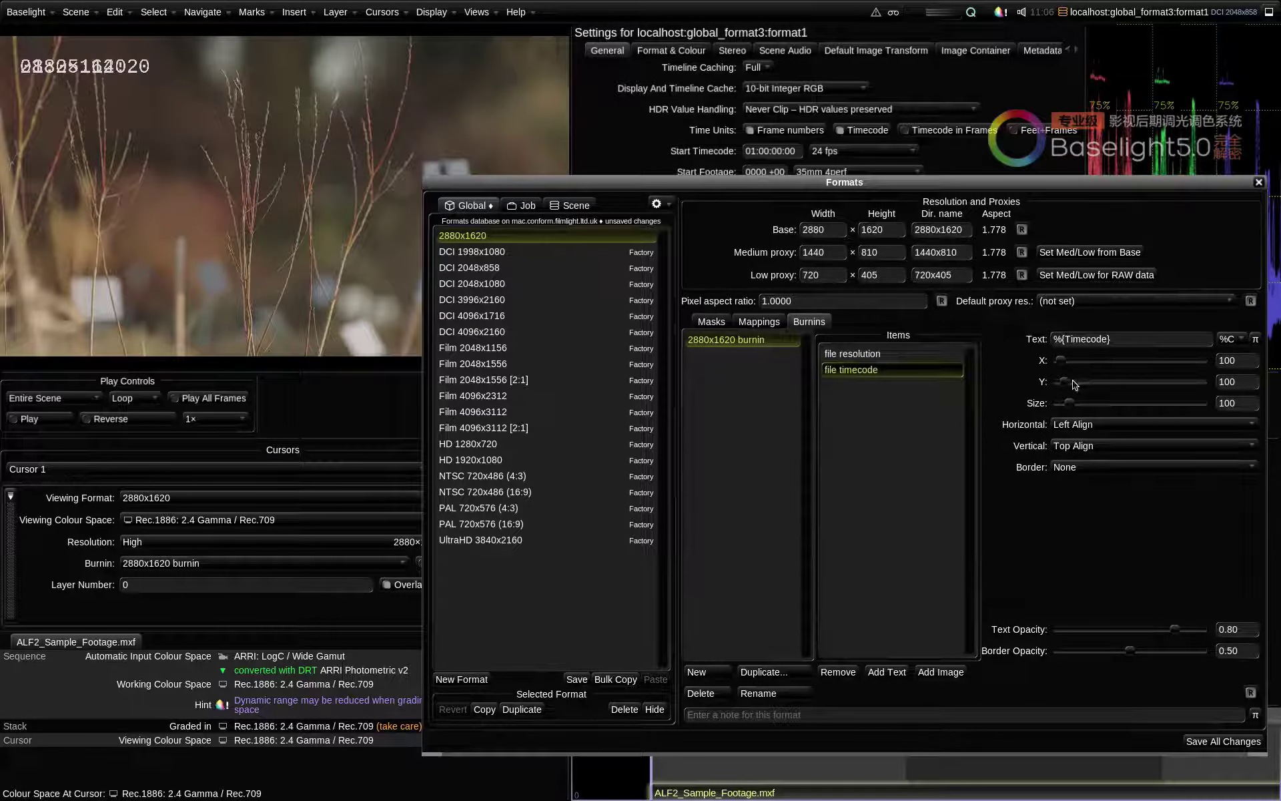
pyautogui.moveTo(1064, 381); pyautogui.dragTo(1082, 384)
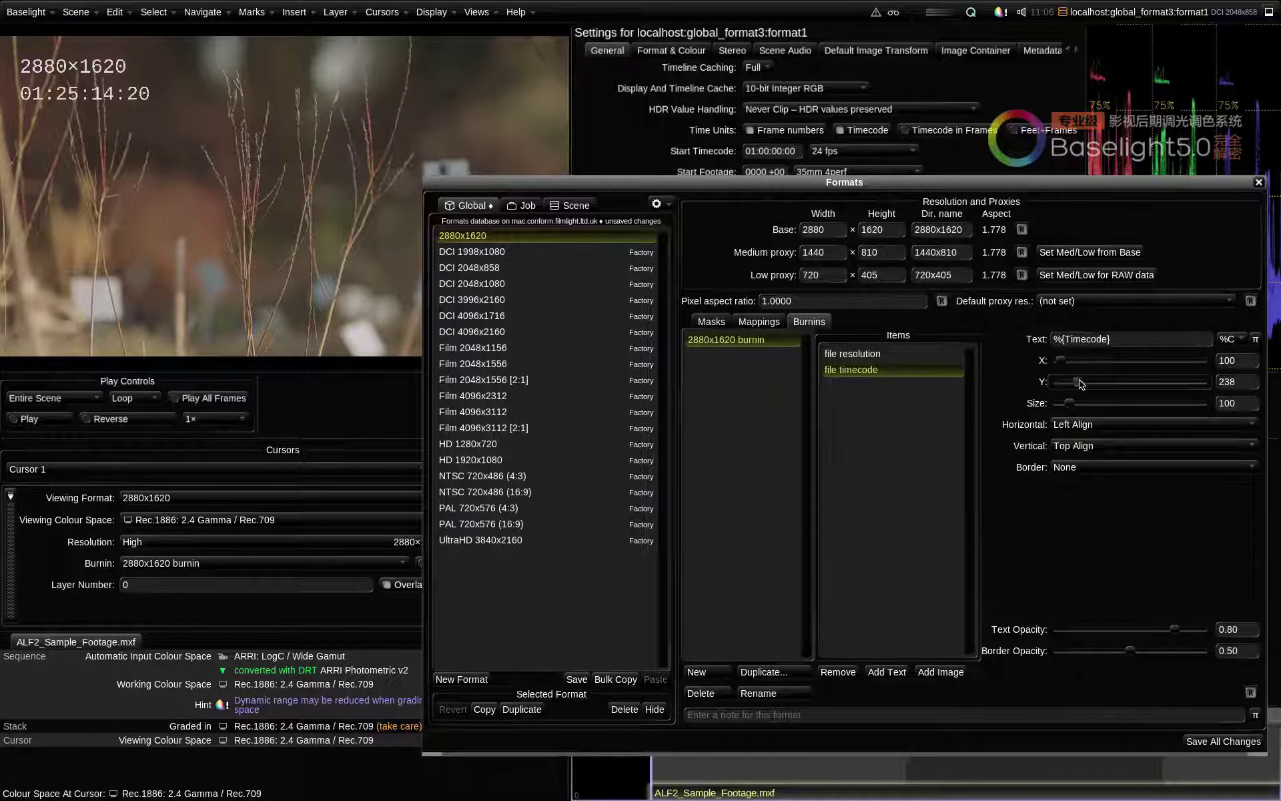
pyautogui.moveTo(1163, 187); pyautogui.dragTo(1159, 186)
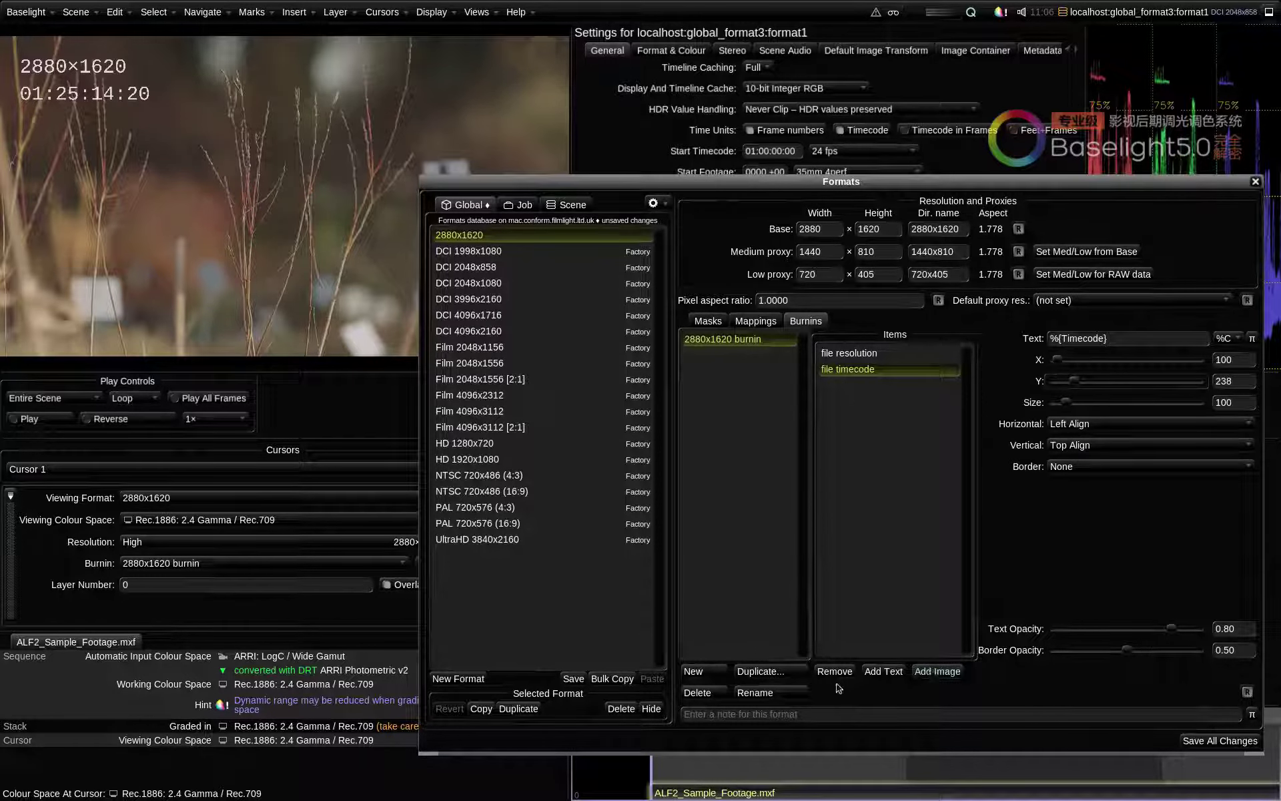
# - Add a text item to the 2880x1620 burnin with size 162 and Y position 1371
pyautogui.click(878, 673)
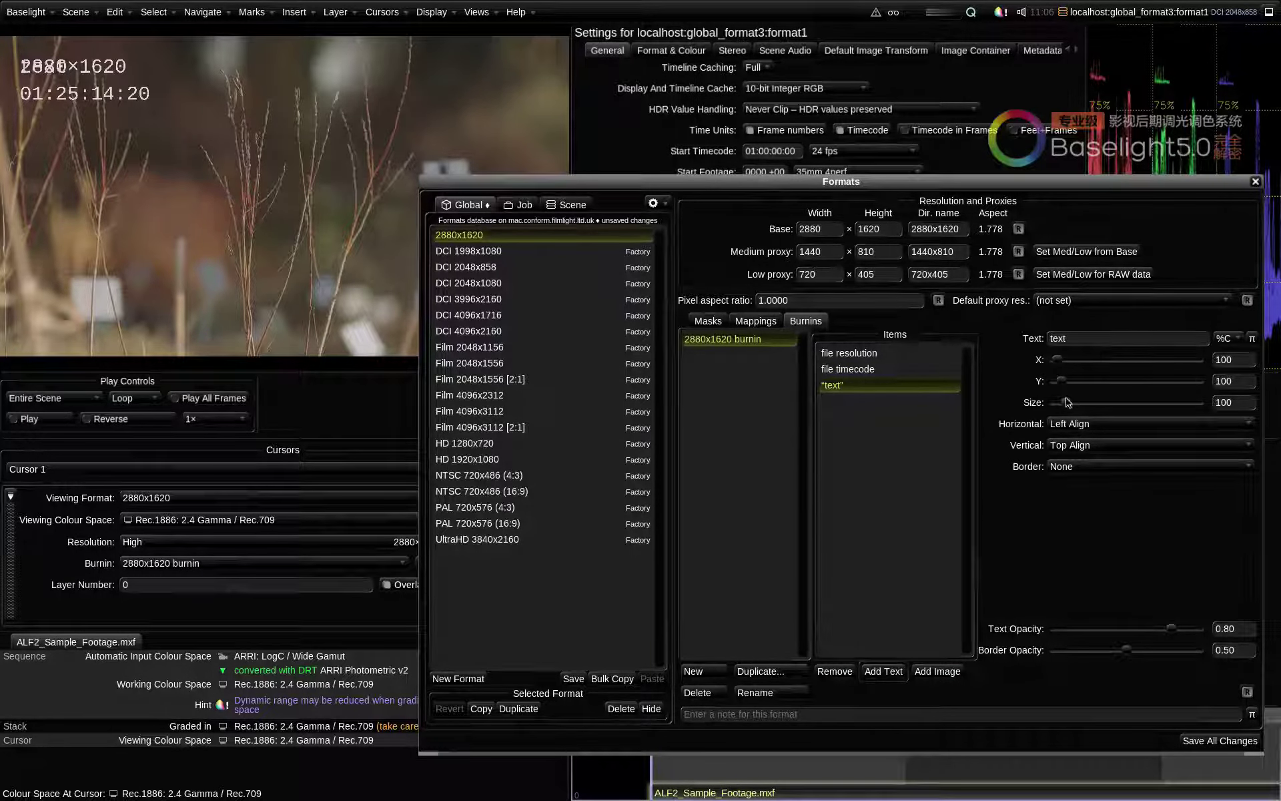
pyautogui.moveTo(1068, 402); pyautogui.dragTo(1178, 381)
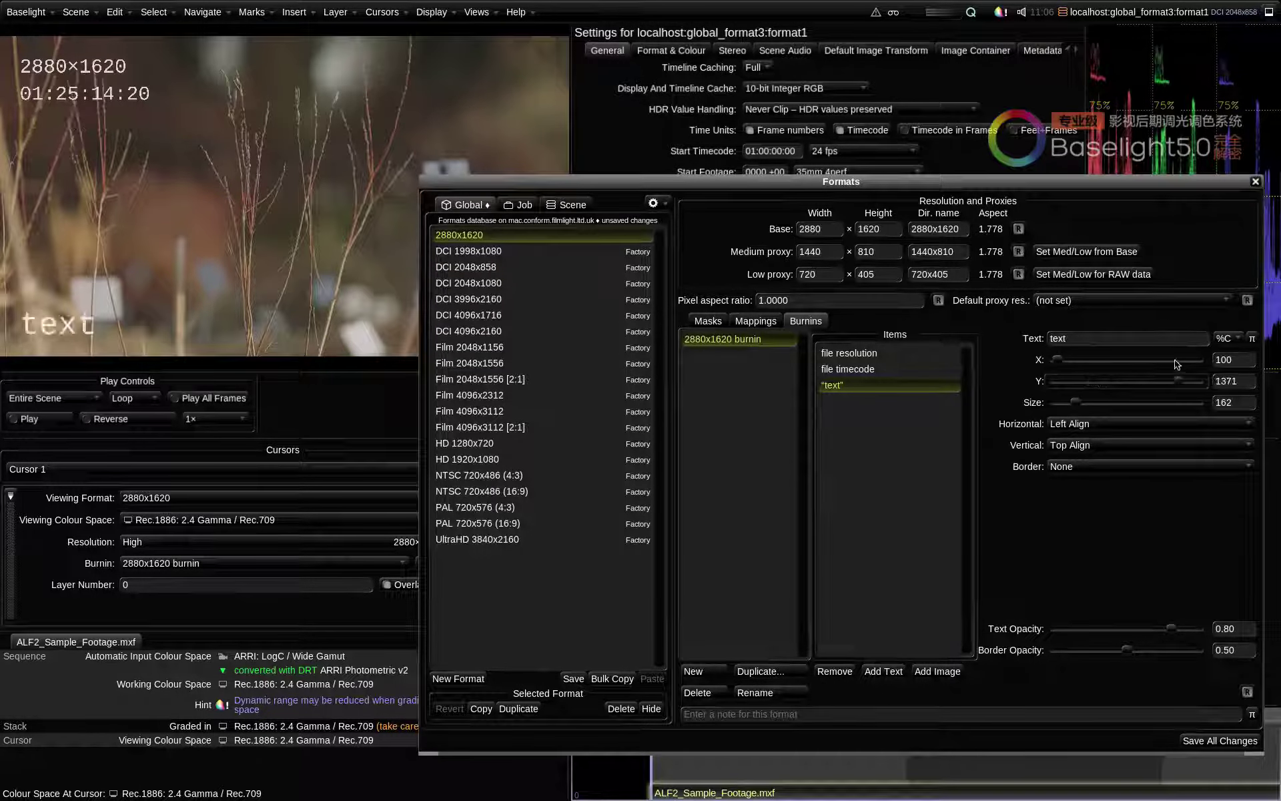
pyautogui.click(1096, 338)
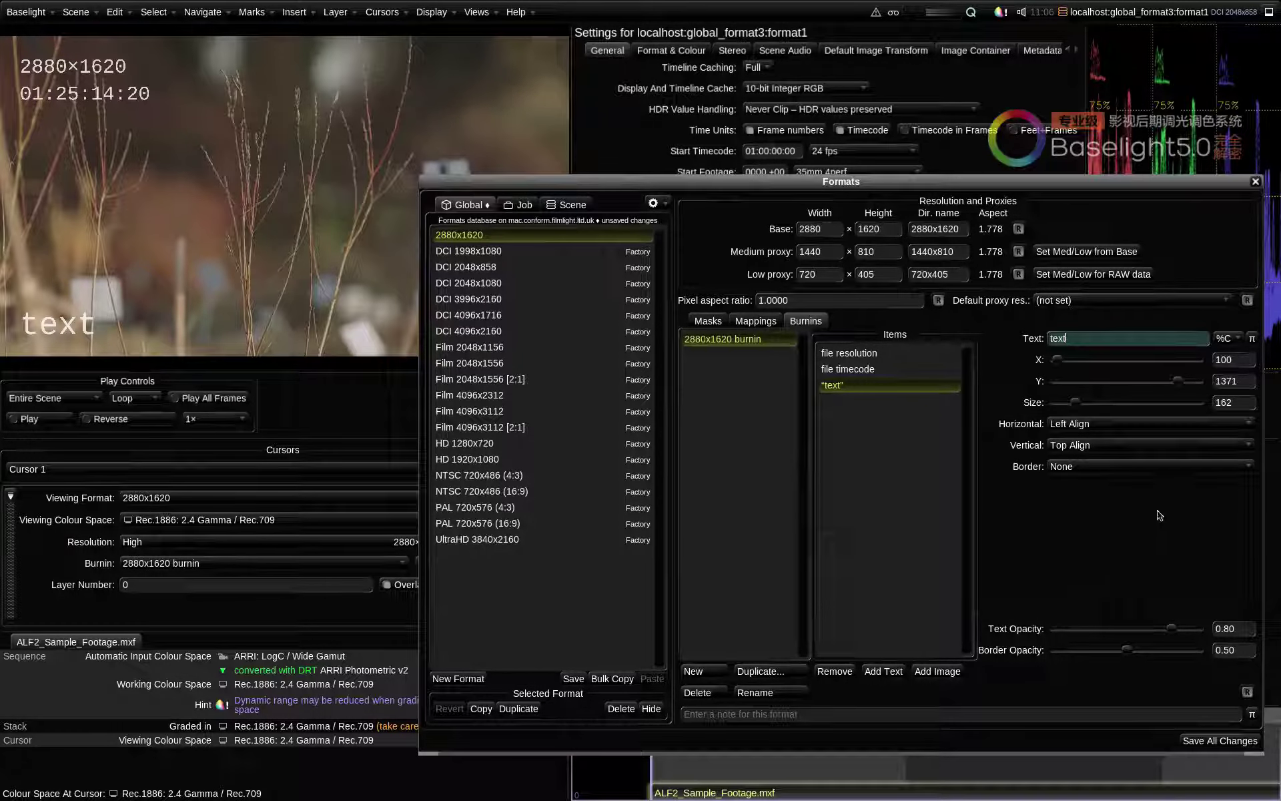
# - Give the text item a Lozenge border with 0.76 border opacity and save all format changes
pyautogui.click(1071, 467)
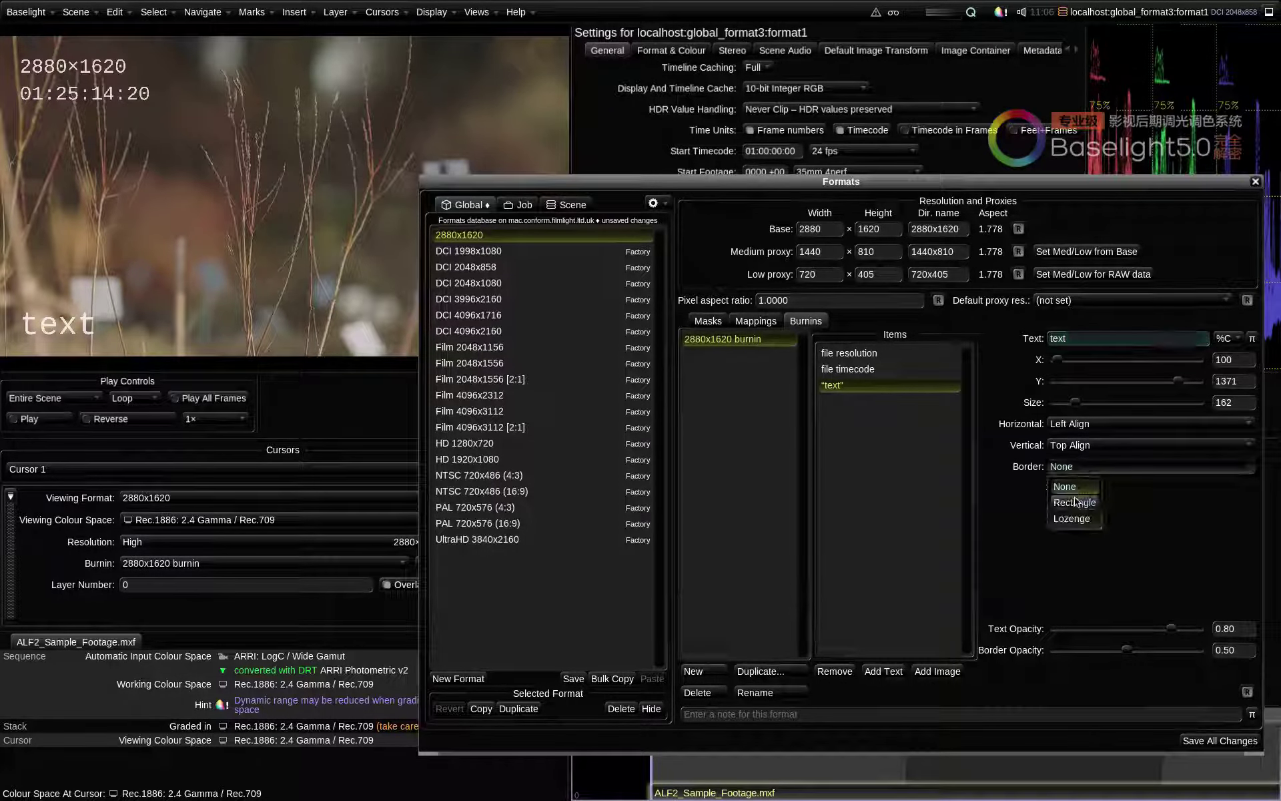
pyautogui.click(1075, 503)
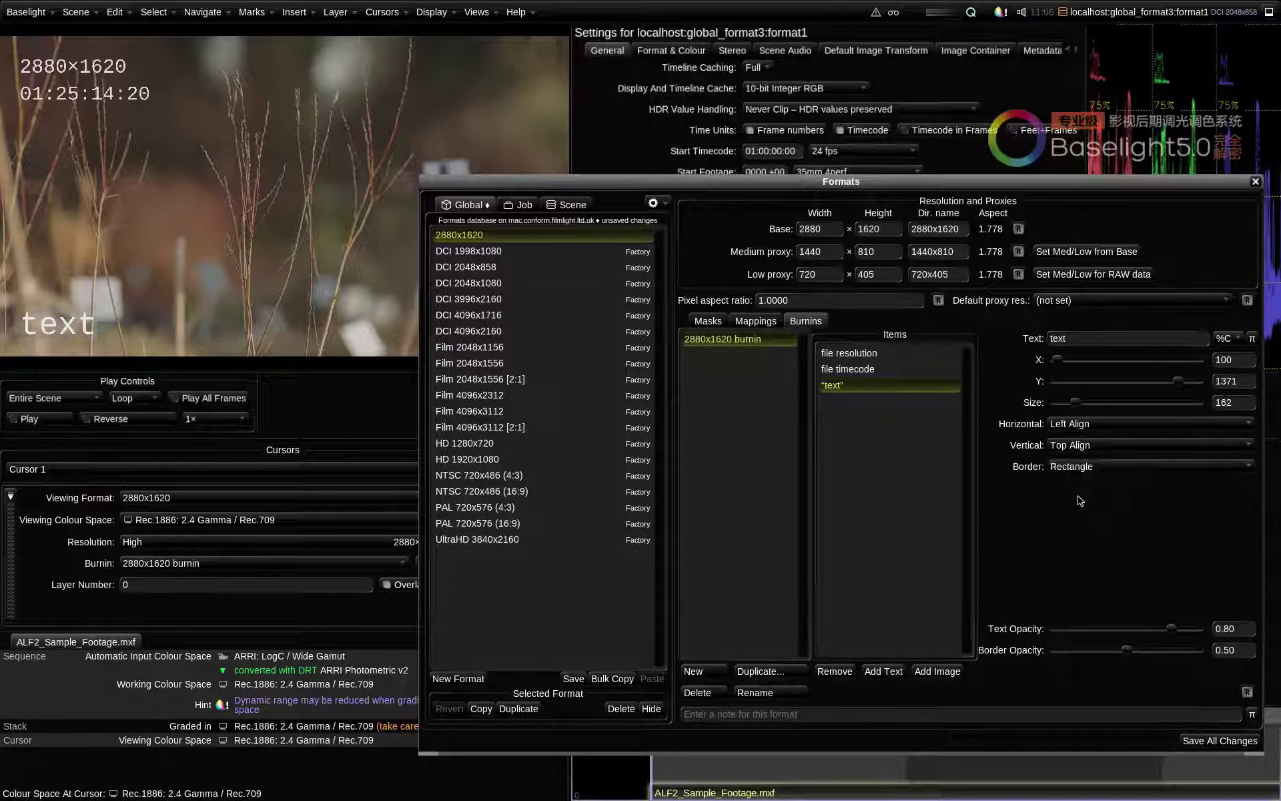
pyautogui.click(1074, 466)
pyautogui.click(1070, 518)
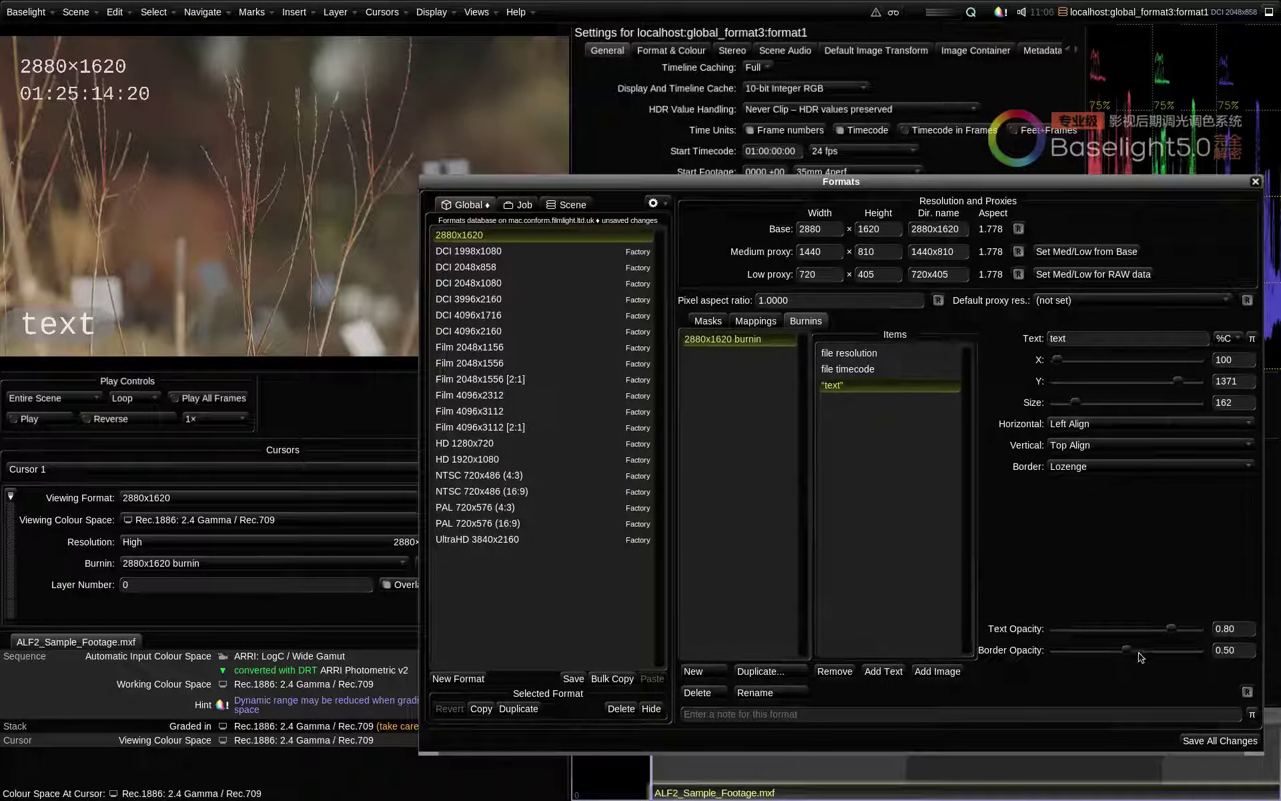
pyautogui.moveTo(1128, 651); pyautogui.dragTo(1168, 646)
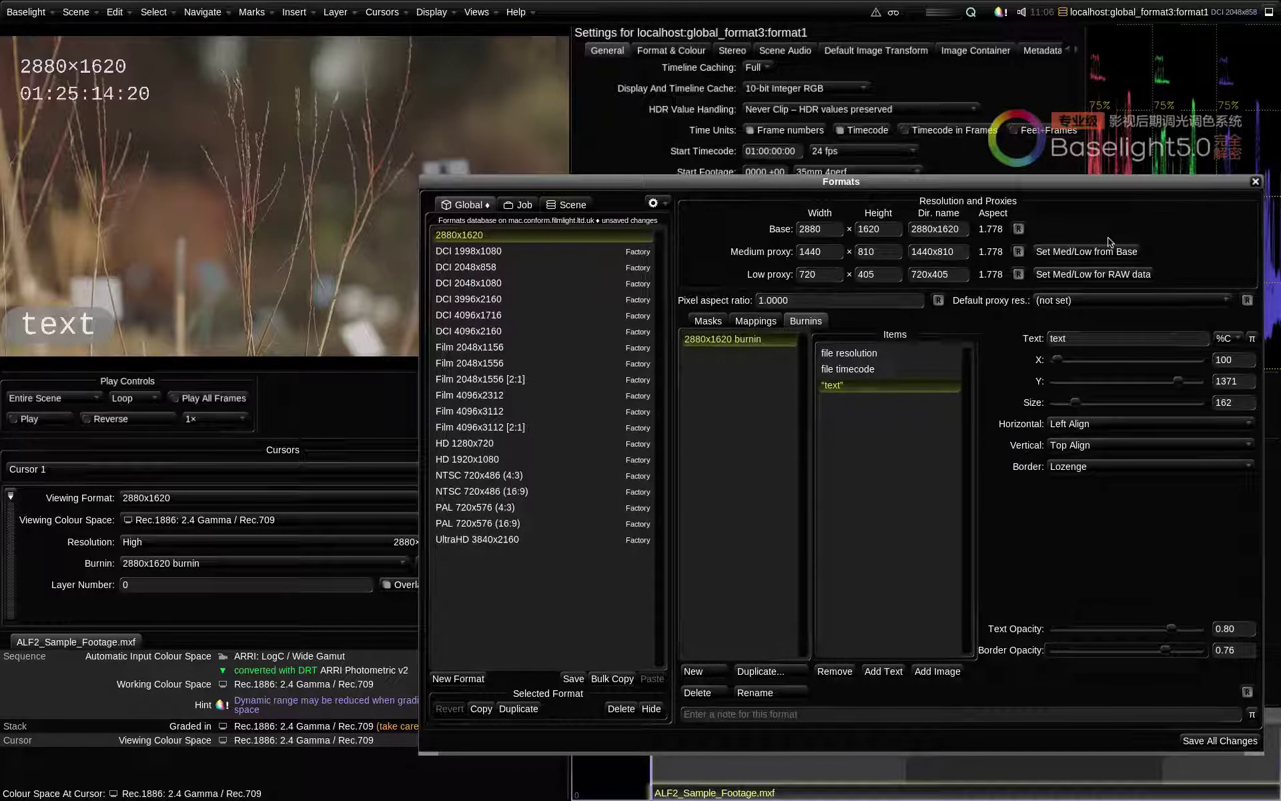
pyautogui.click(1203, 747)
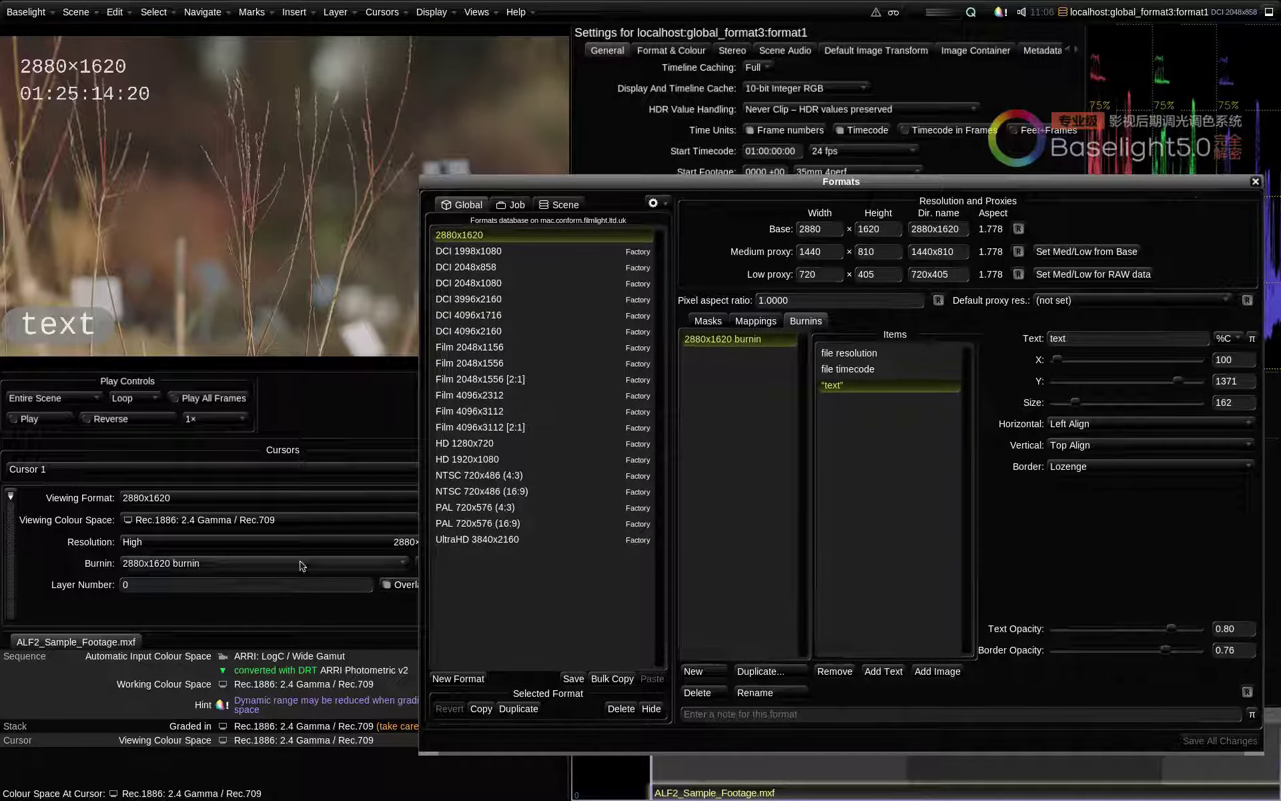
# - Add the Mask setting to Cursor 1 and set its mask to 2.39
pyautogui.click(11, 496)
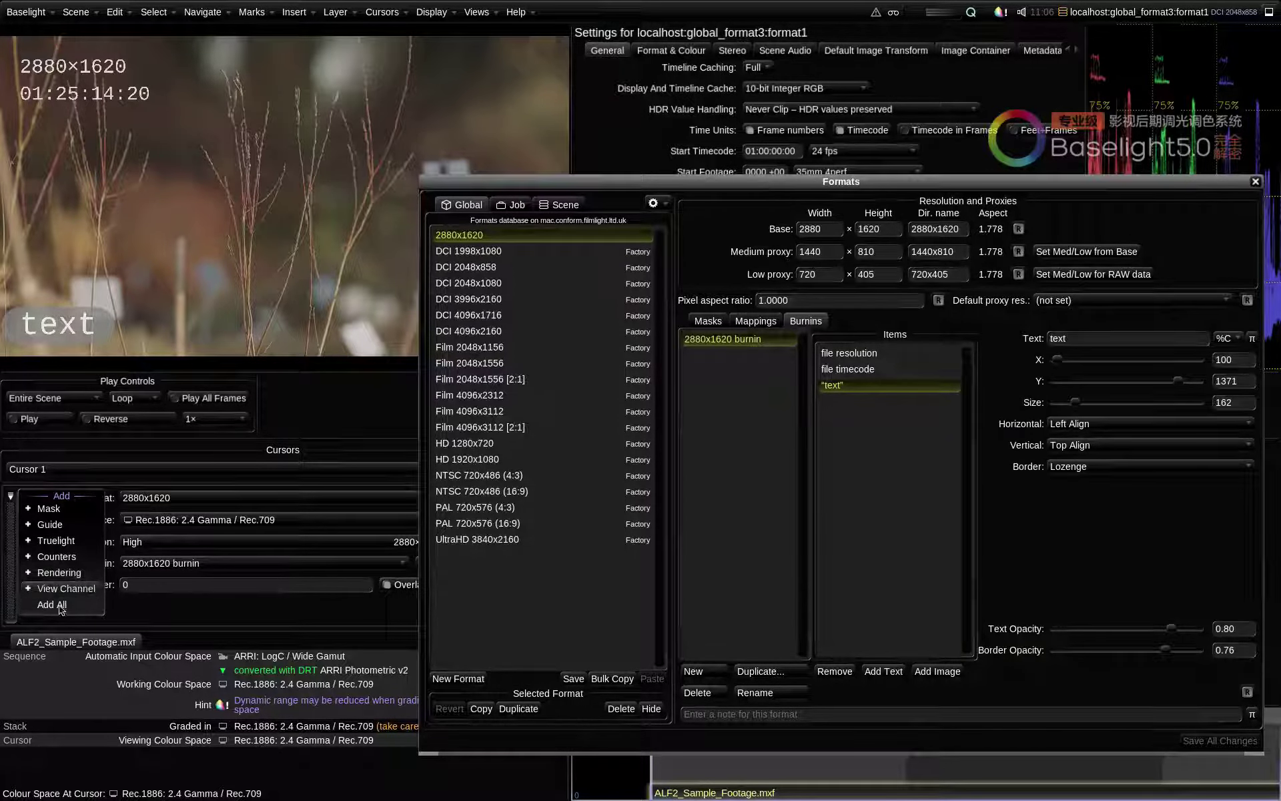
pyautogui.click(50, 508)
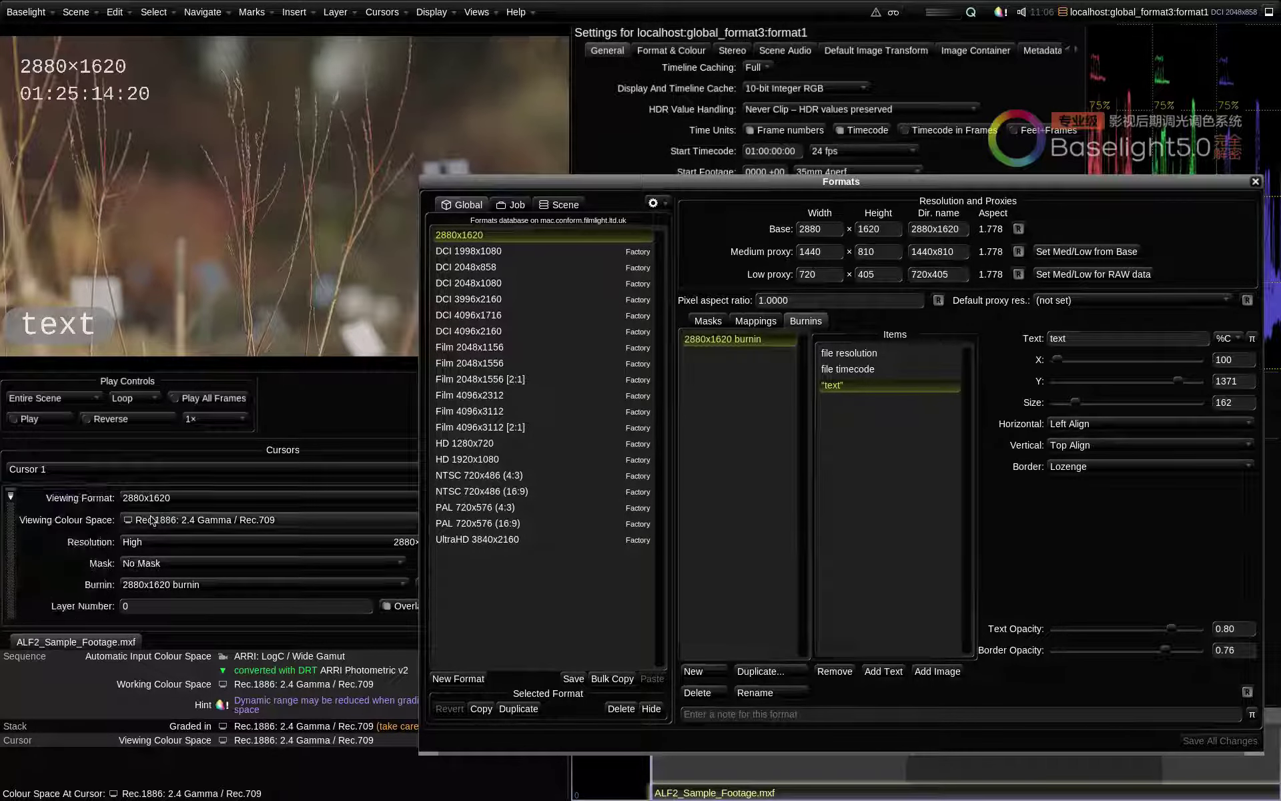
pyautogui.click(146, 565)
pyautogui.click(143, 603)
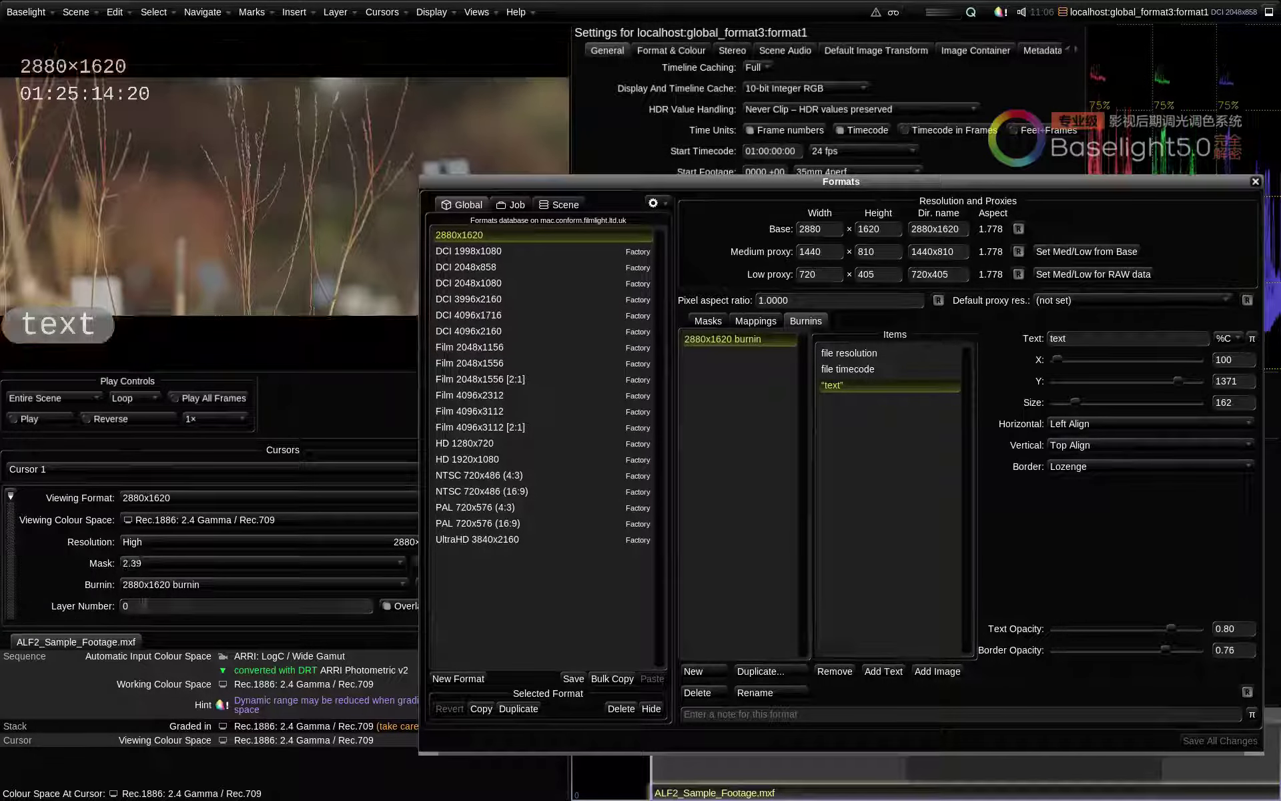